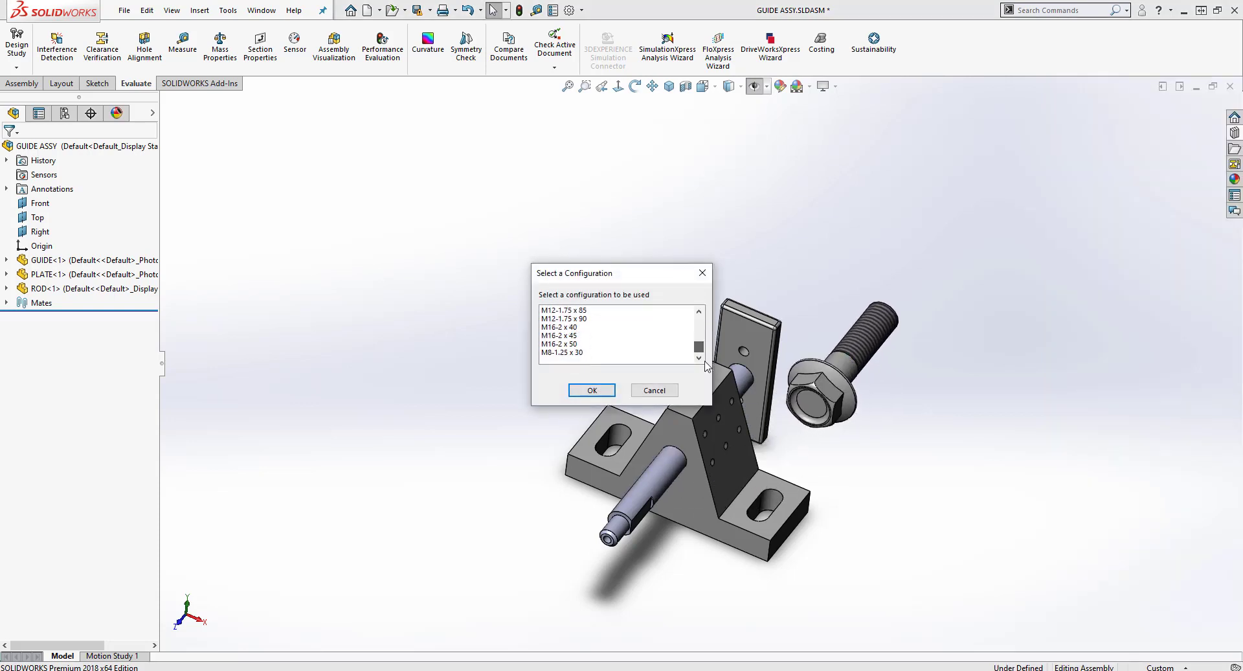
Step: Place two flange bolts in the M8-1.25 x 30 configuration beside the guide, and finish inserting components
click(541, 353)
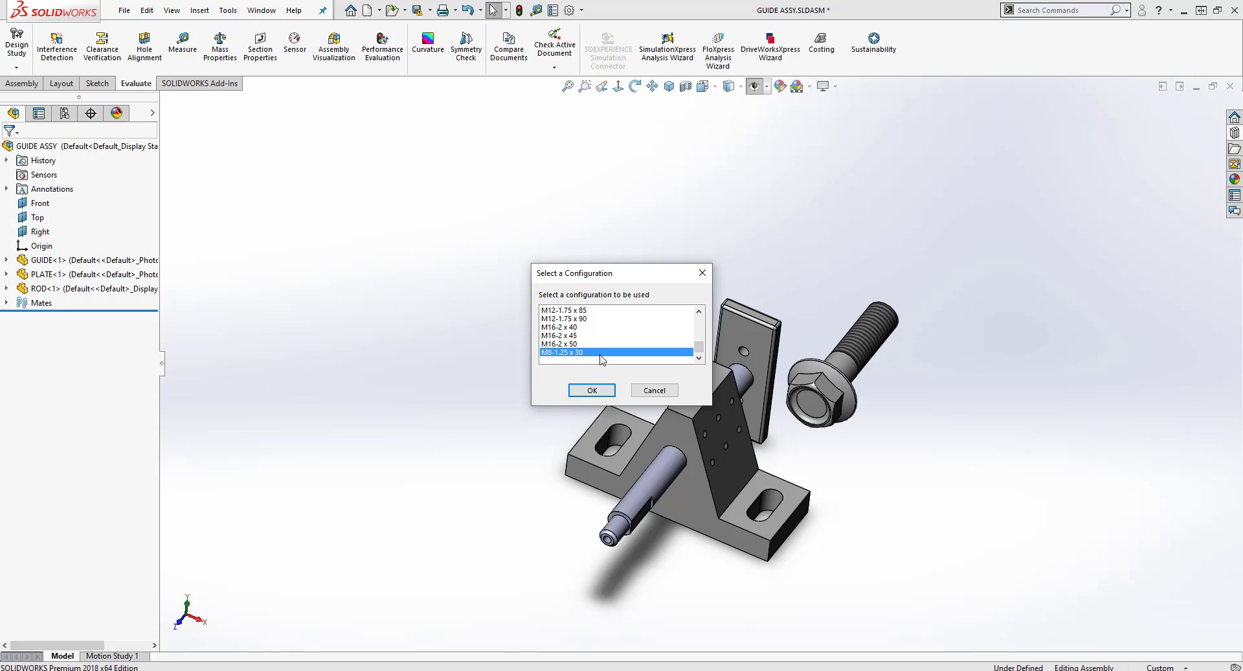
click(592, 390)
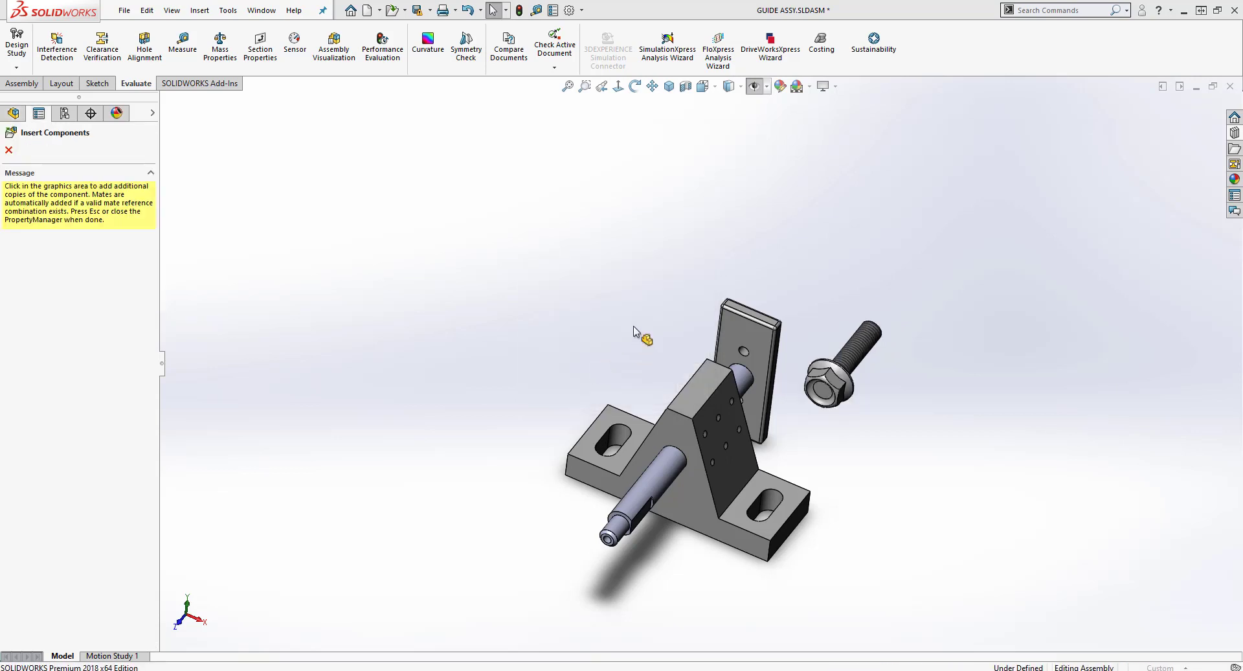
click(635, 329)
click(9, 150)
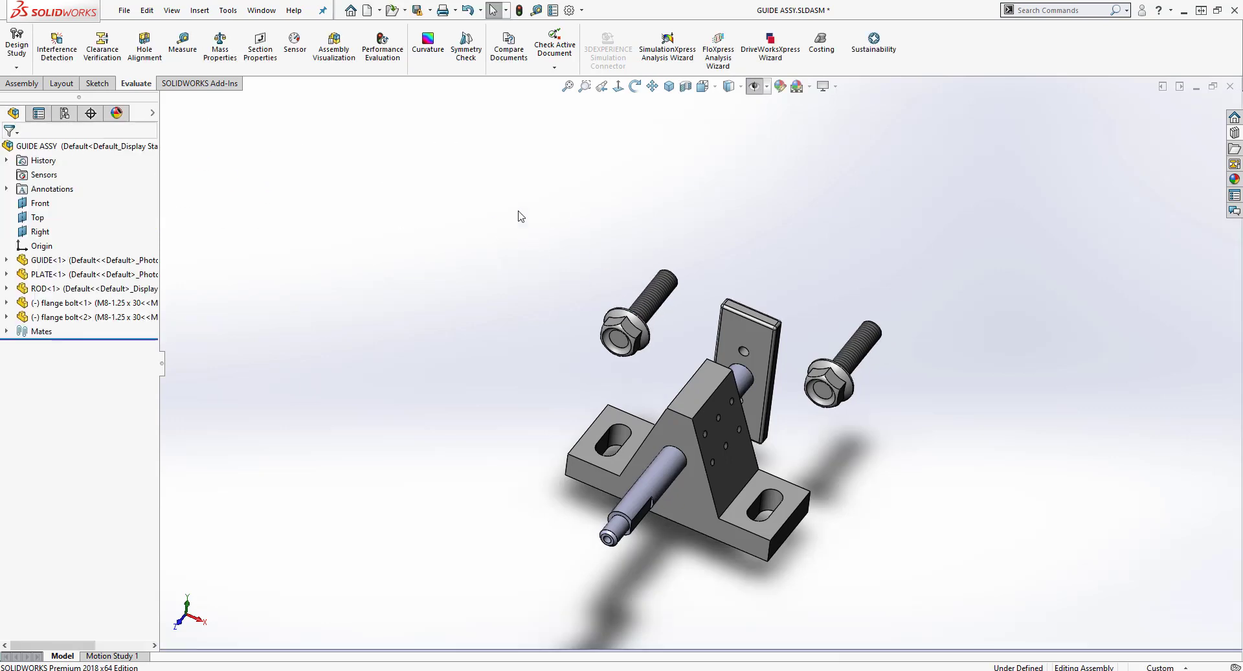
Step: Turn on the display of temporary axes in the assembly
click(22, 83)
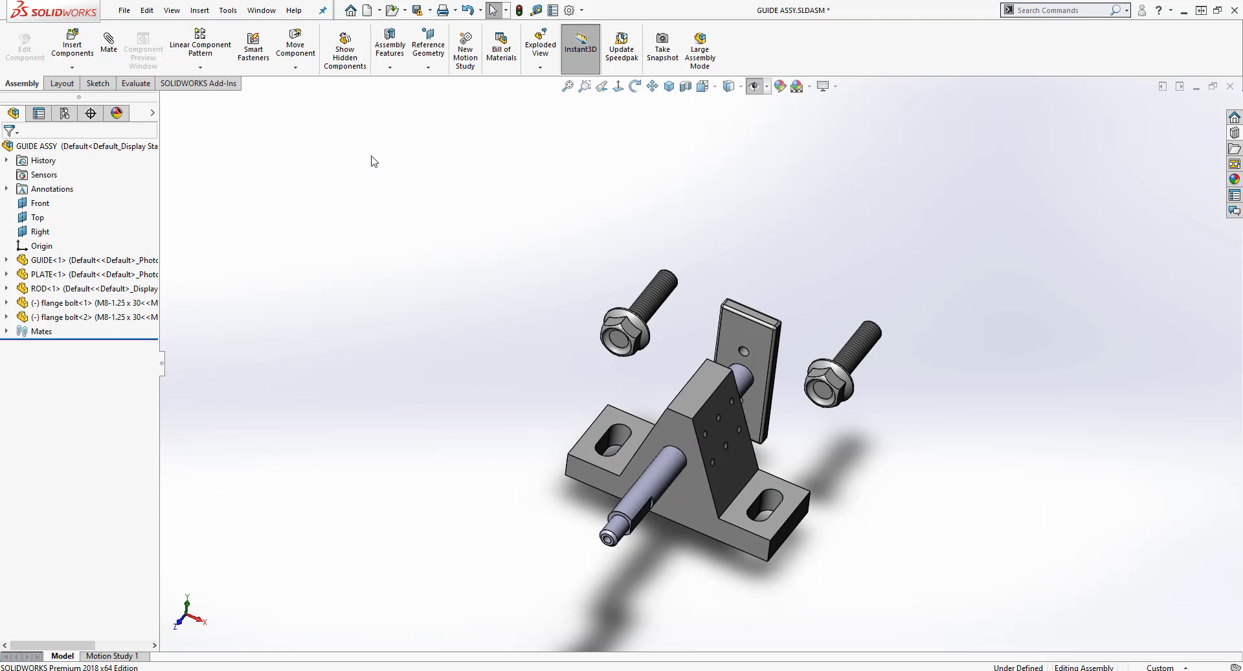
click(172, 11)
mouse_move(237, 126)
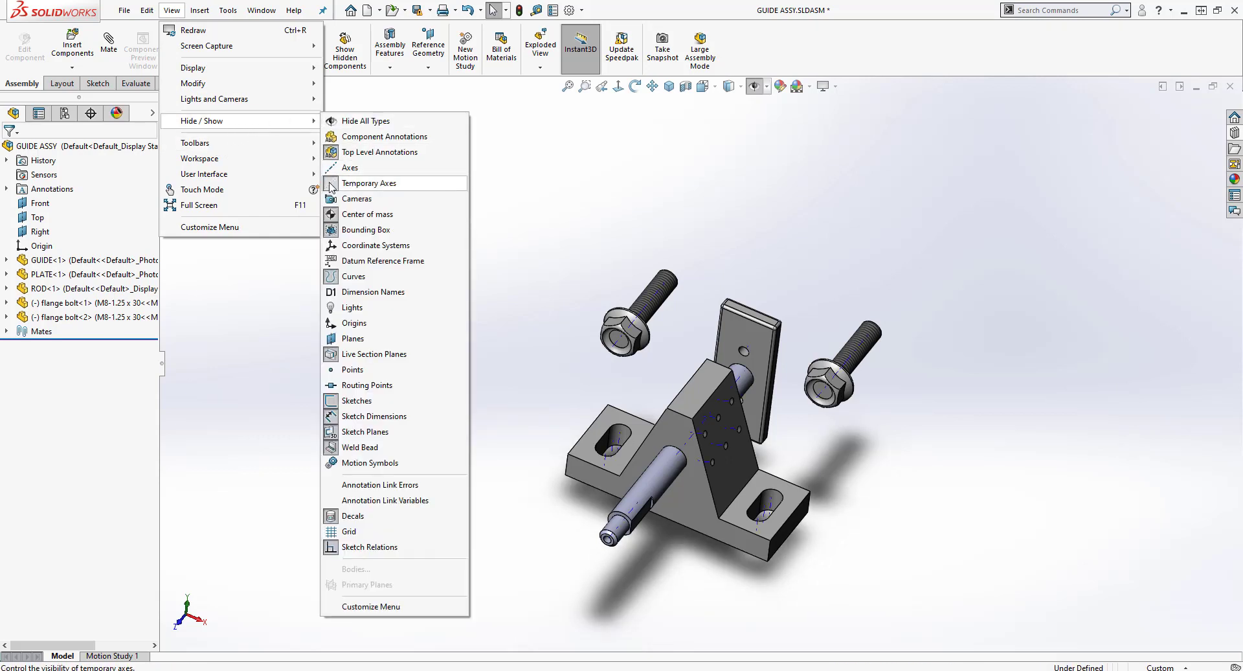
click(369, 183)
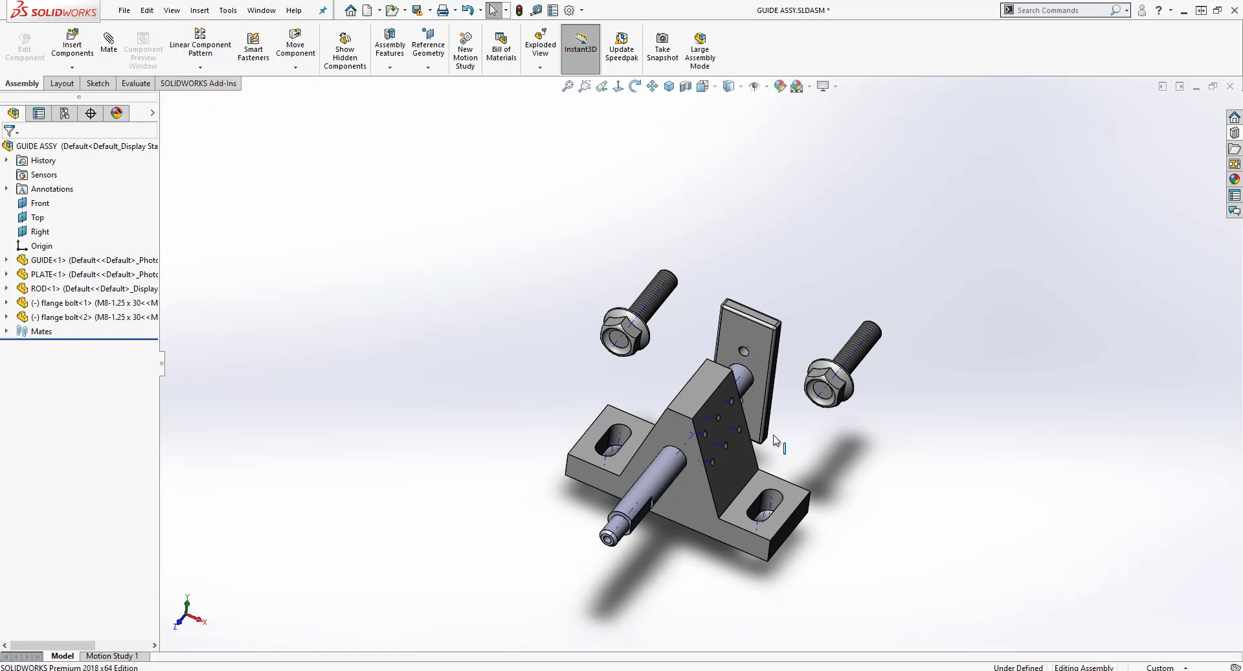
Step: Add a coincident mate between the centre axis of the guide's left base slot and the axis of the nearer flange bolt
scroll(777, 440, down, 5)
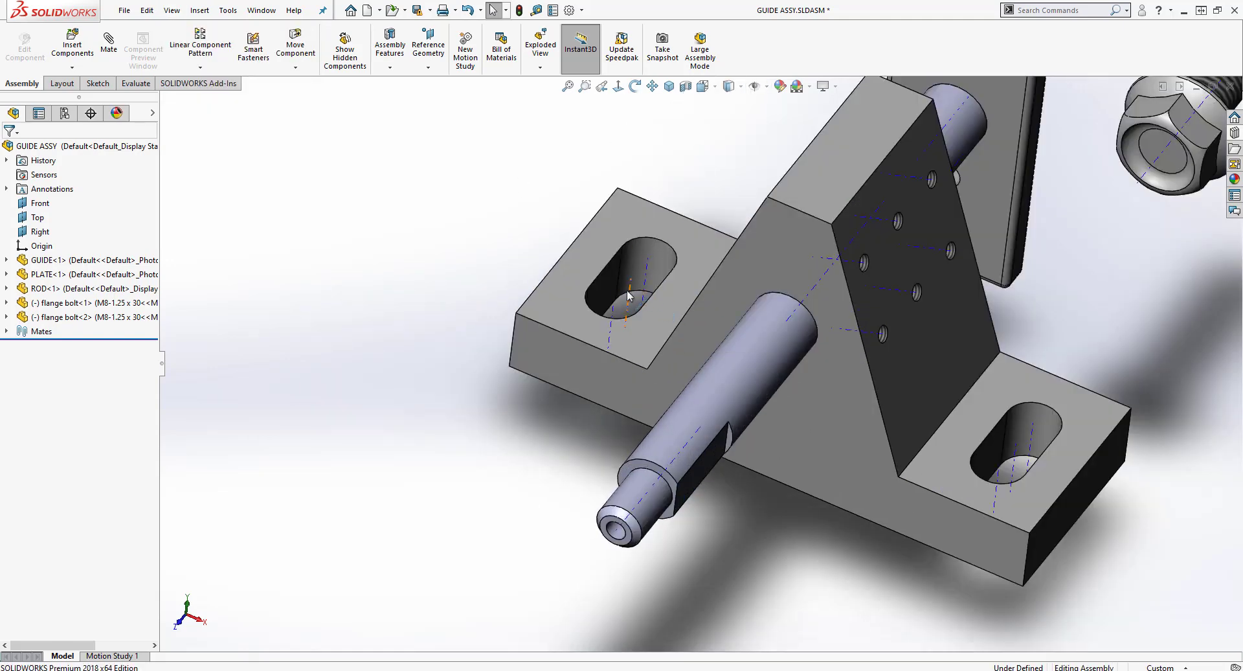
click(109, 44)
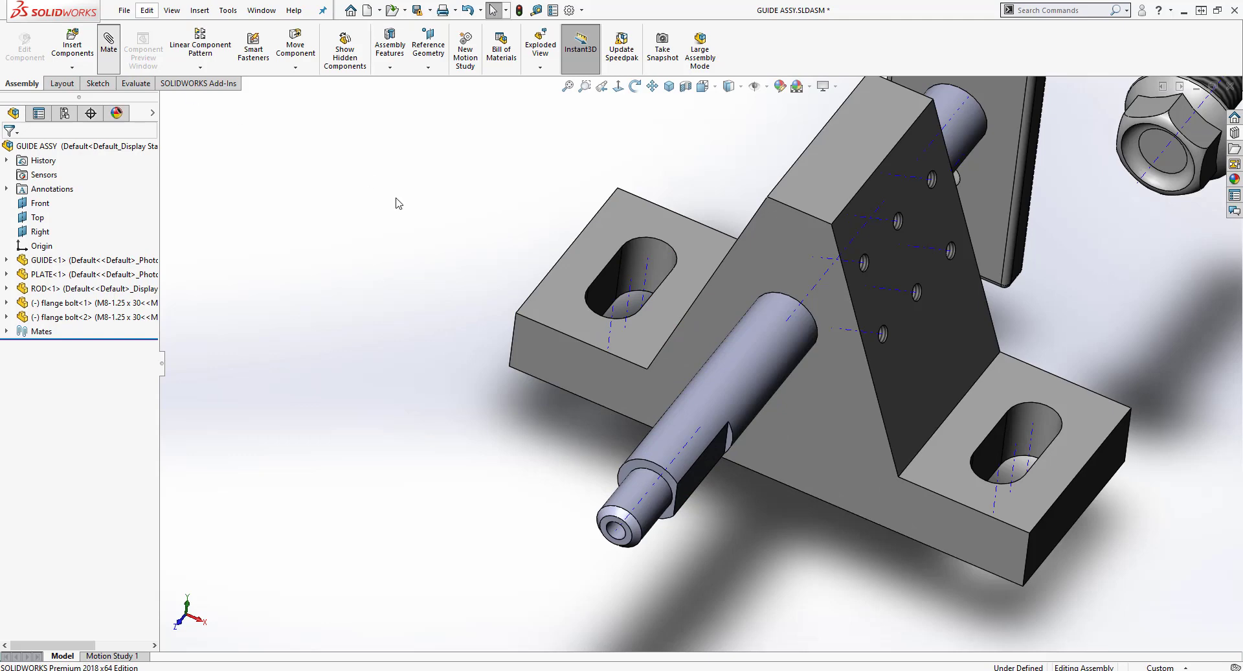
click(627, 303)
scroll(536, 200, down, 3)
scroll(536, 201, up, 5)
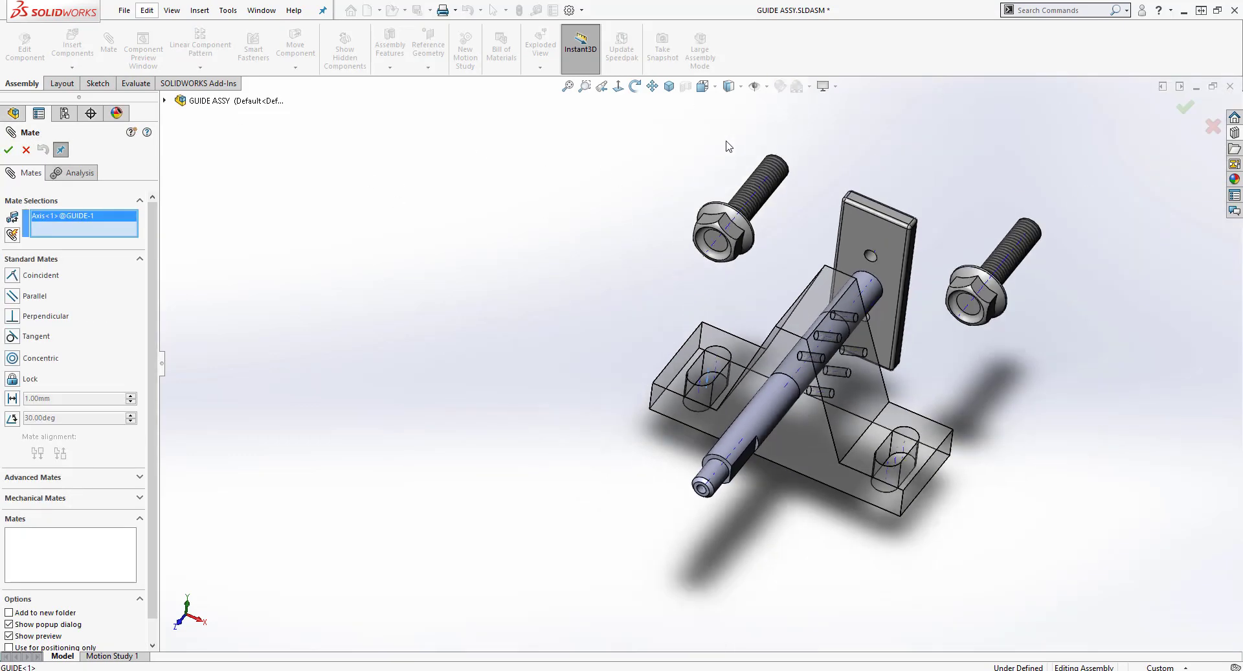
click(755, 197)
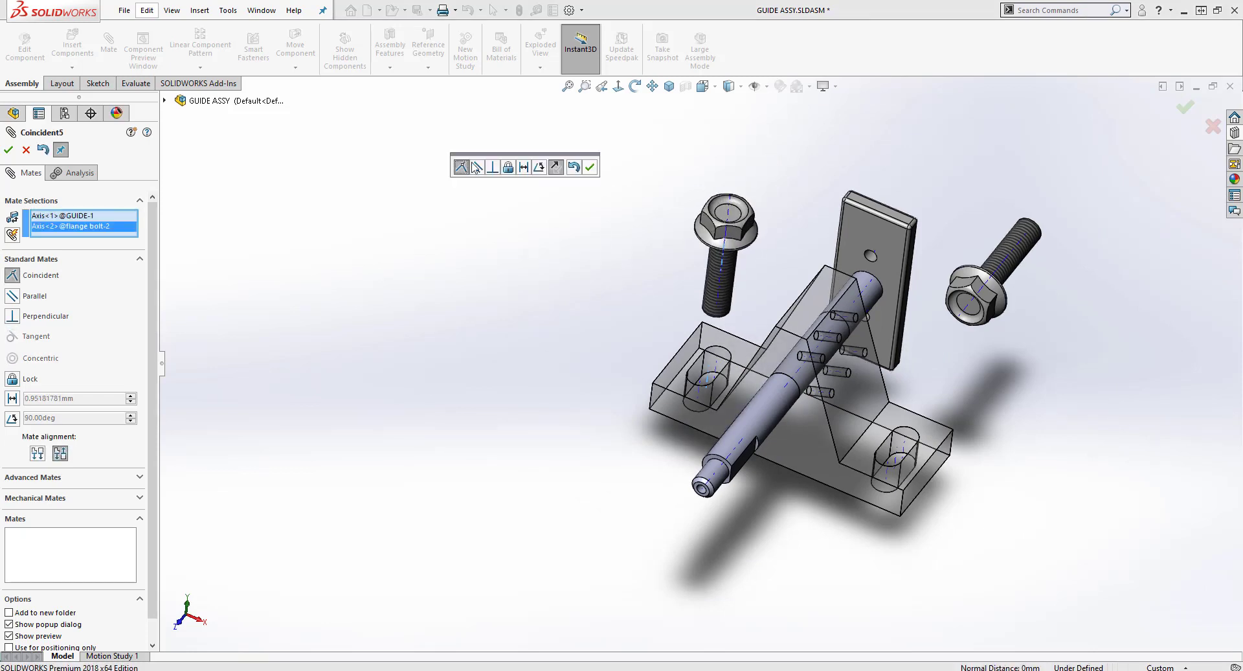
click(590, 167)
Step: Mate the underside of that bolt's flange coincident with the top face of the guide's base, and finish mating
middle_drag(596, 299, 566, 258)
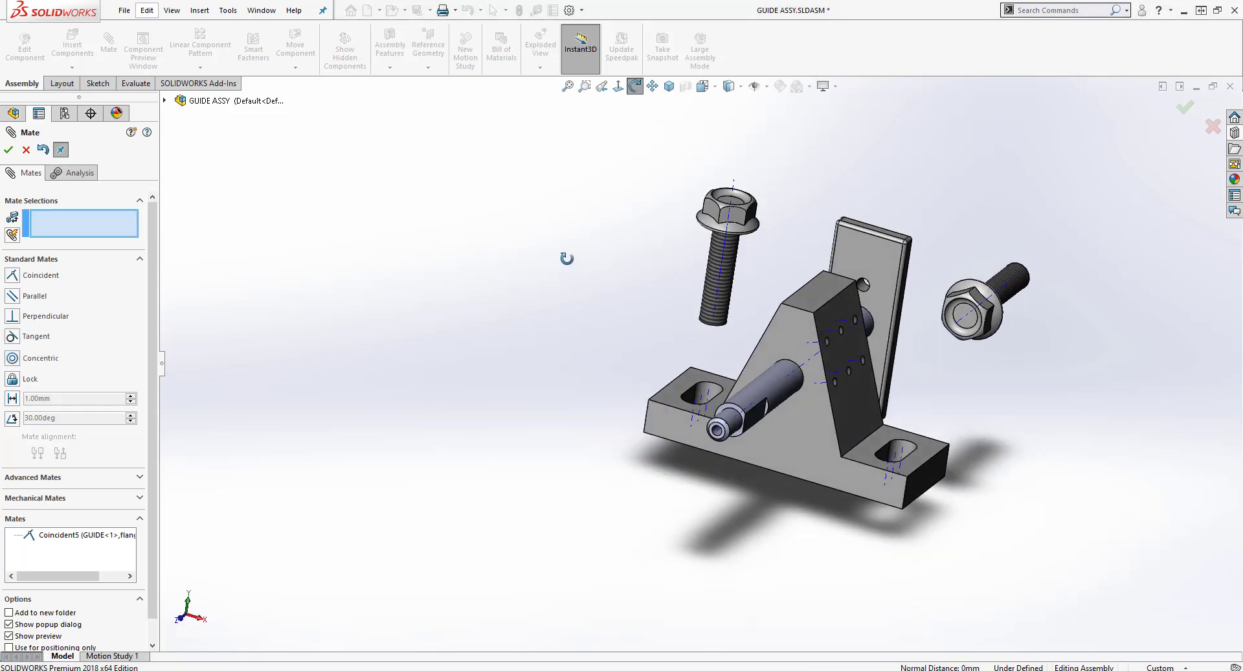
click(681, 391)
middle_drag(569, 369, 680, 244)
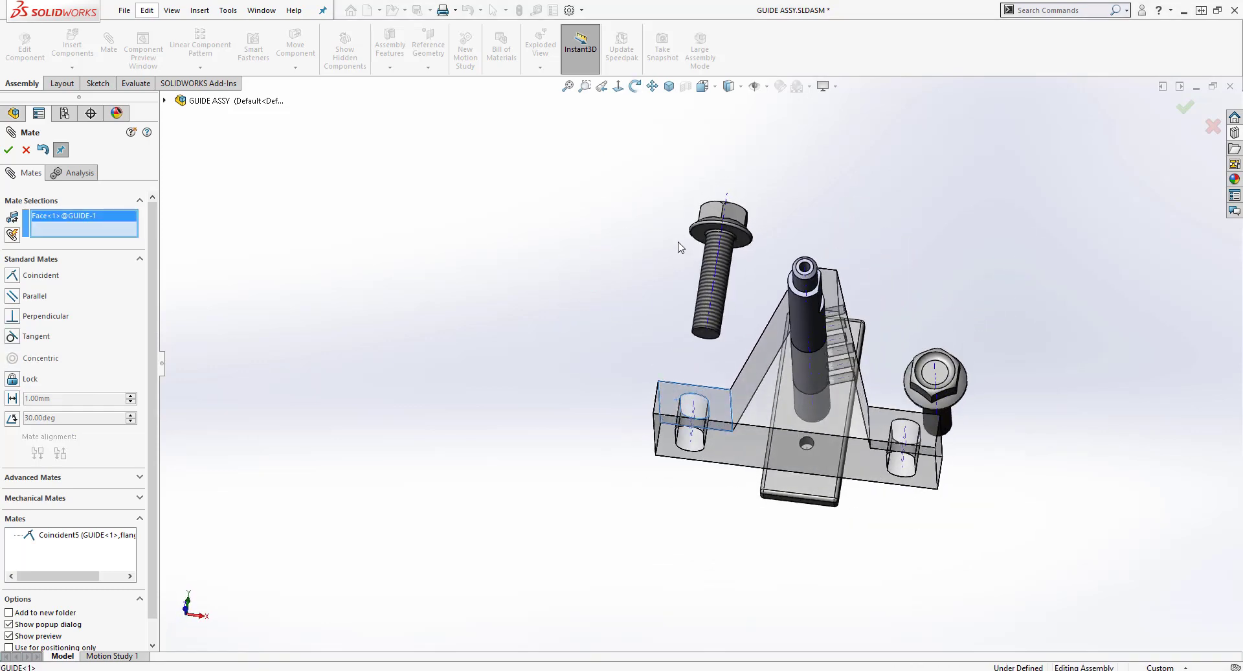
click(711, 244)
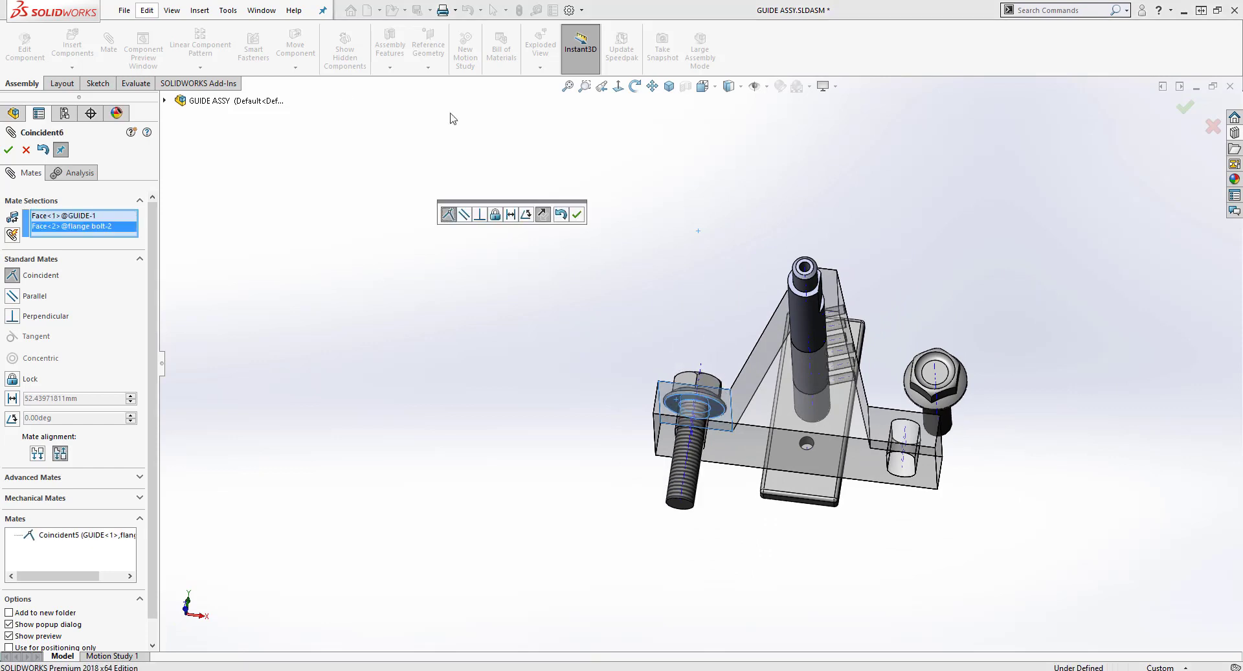
click(575, 215)
click(8, 150)
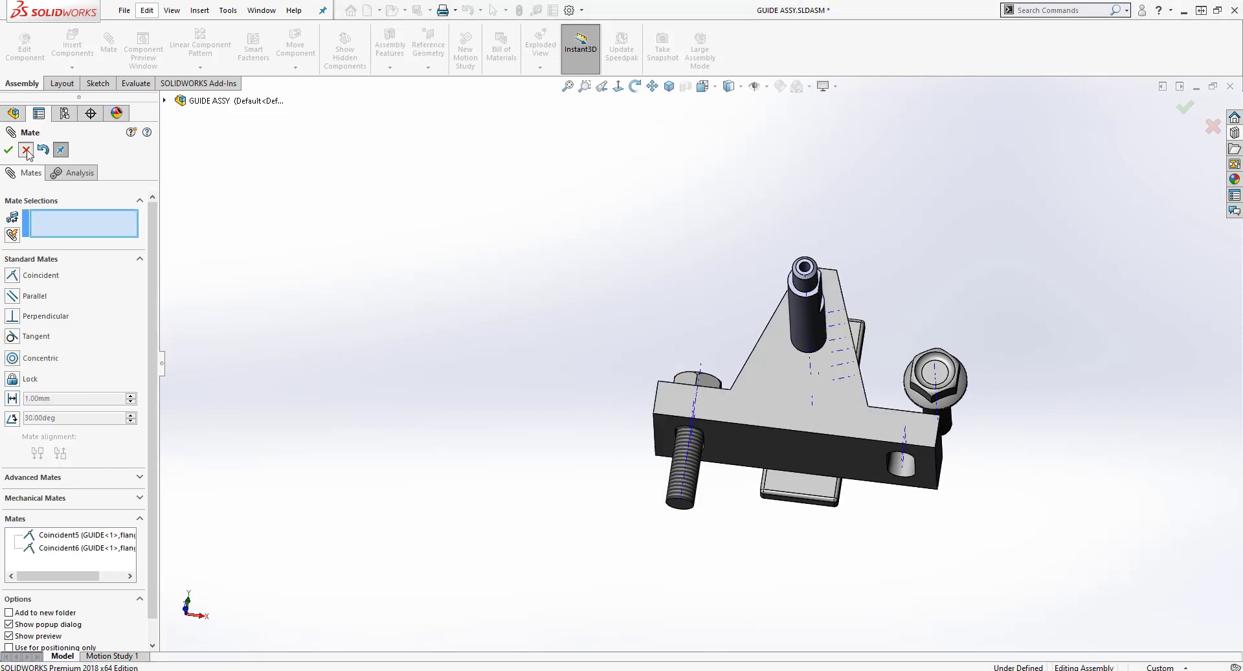
Step: Add a Slot mate with the Center in Slot constraint between the guide's right base slot and the second bolt's shank, flipping the alignment so its head faces up
click(109, 42)
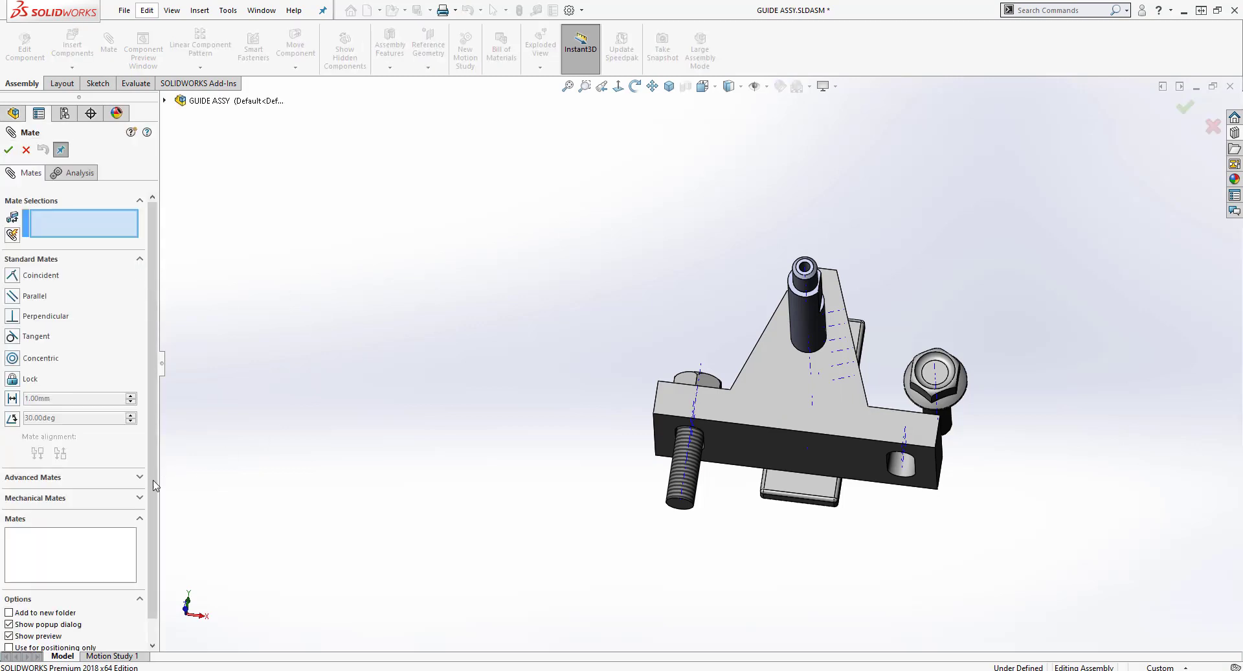
click(139, 479)
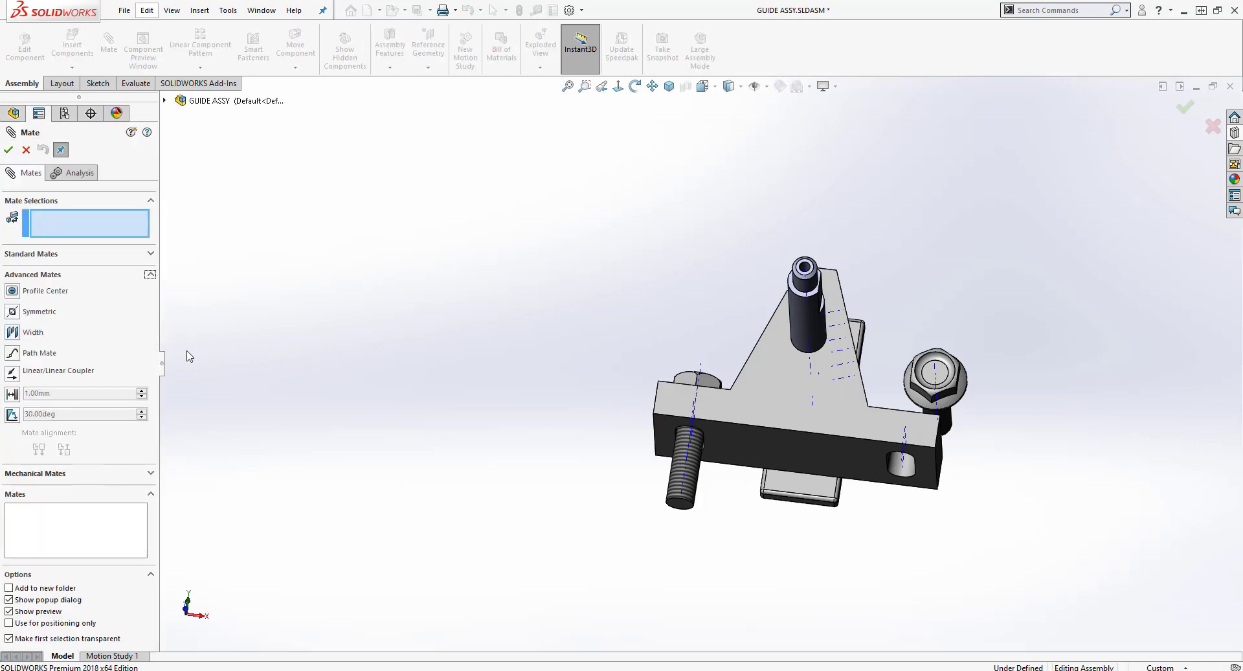
click(89, 477)
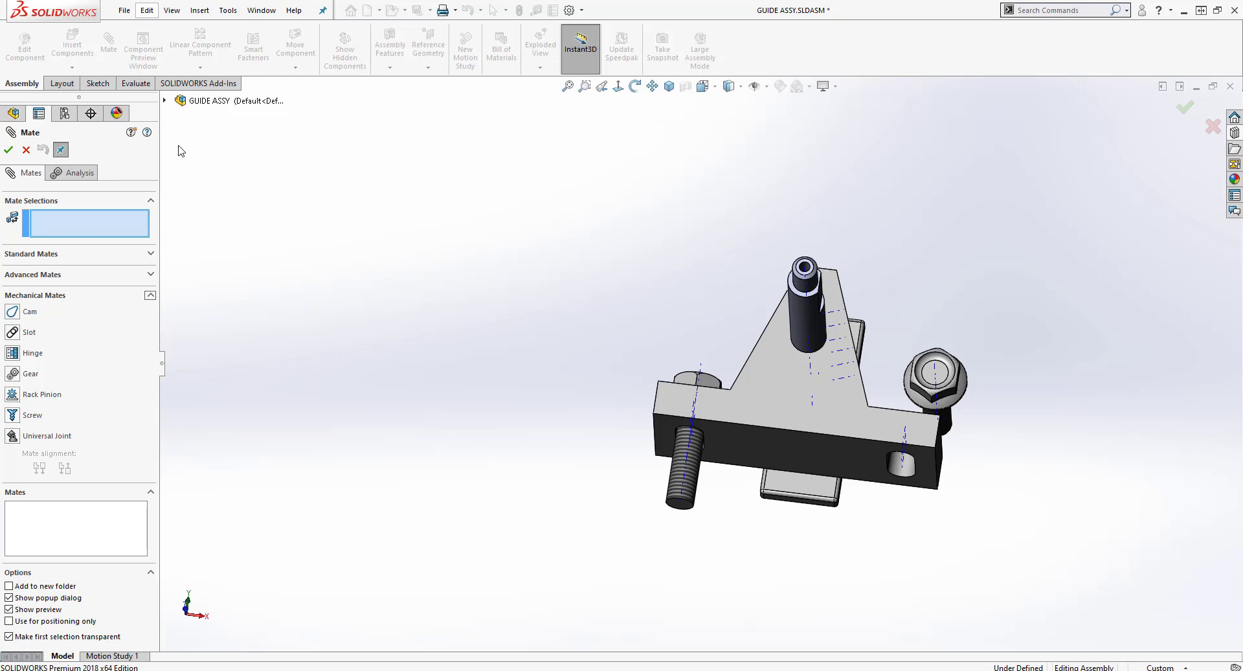
click(13, 334)
click(76, 366)
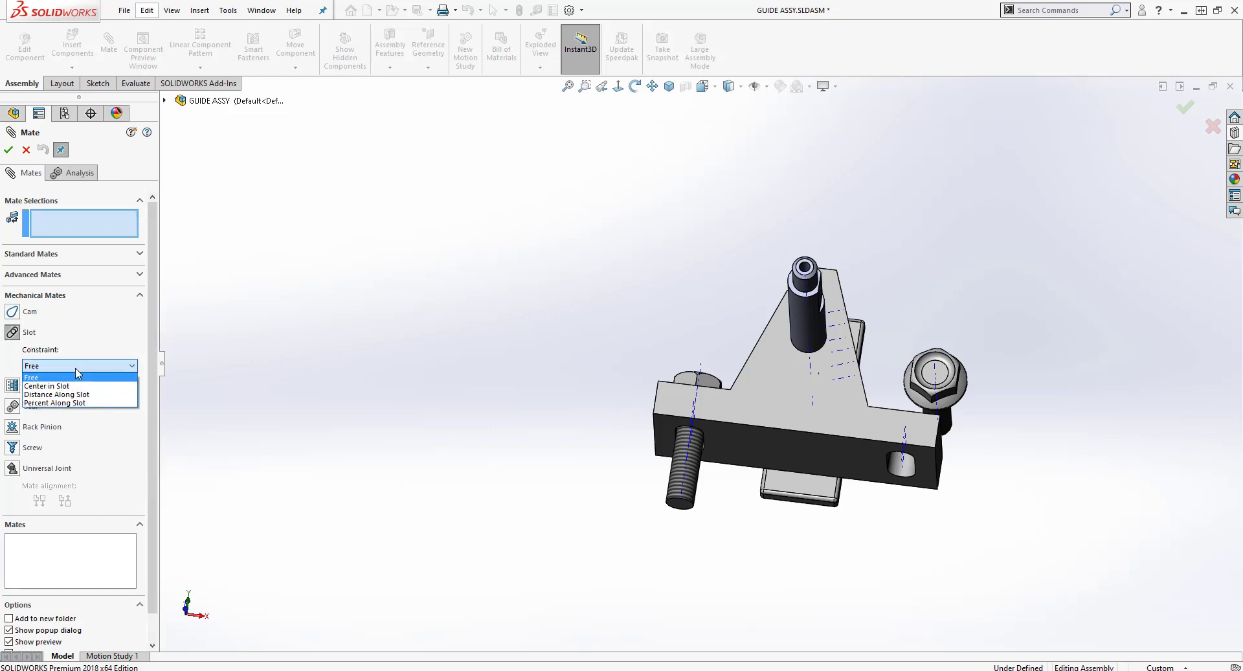
click(75, 386)
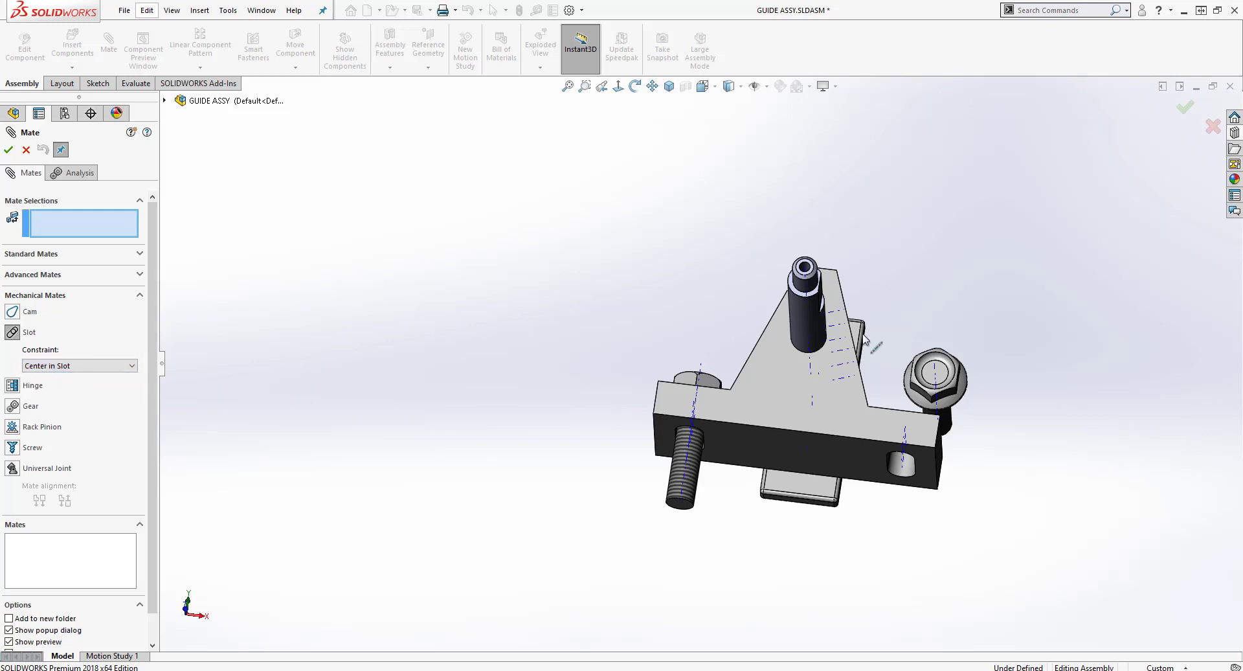
key(ctrl+7)
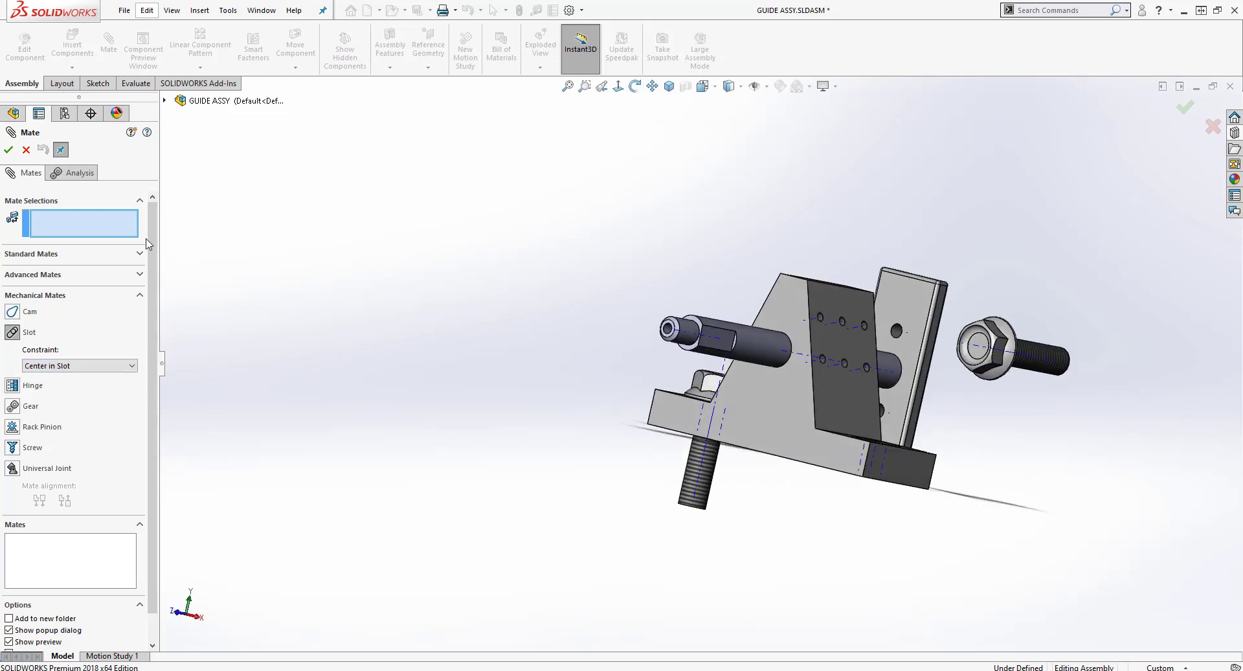
middle_drag(980, 416, 835, 475)
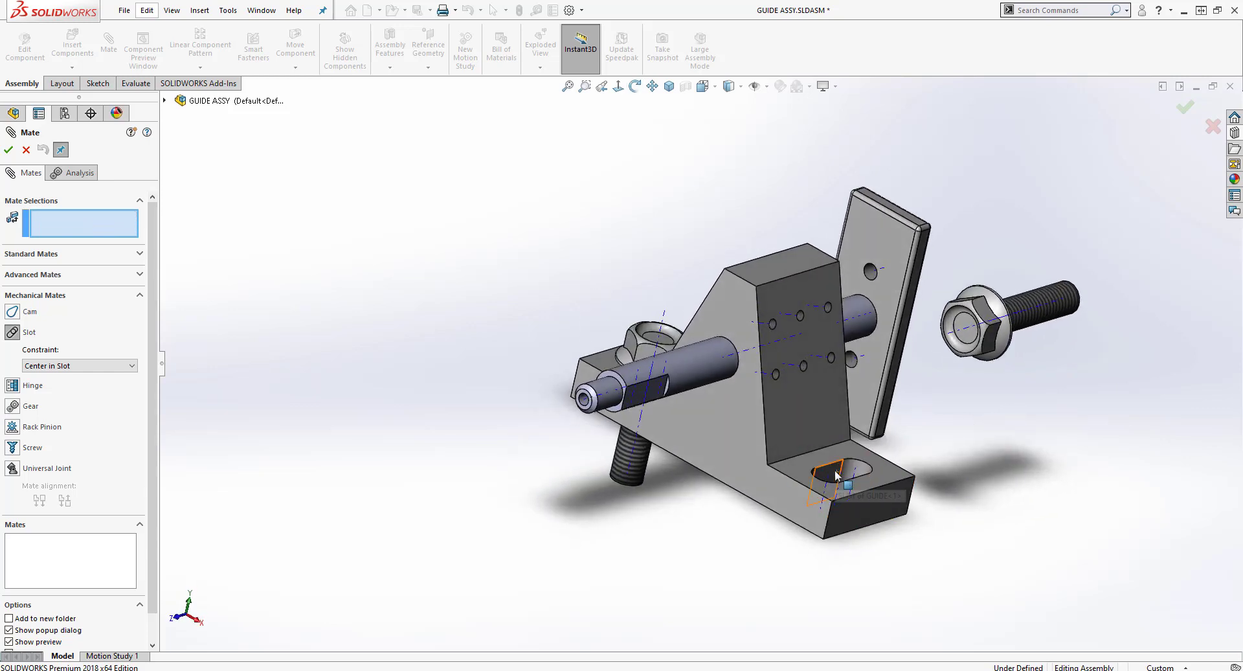
click(836, 474)
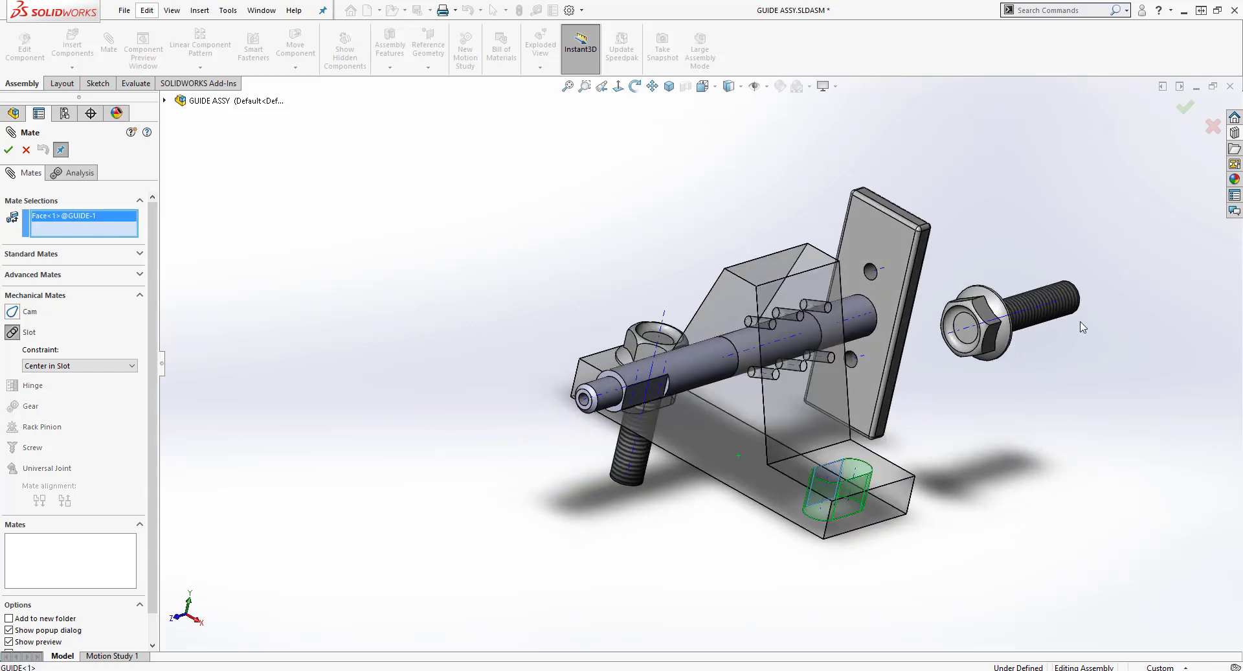
click(1046, 299)
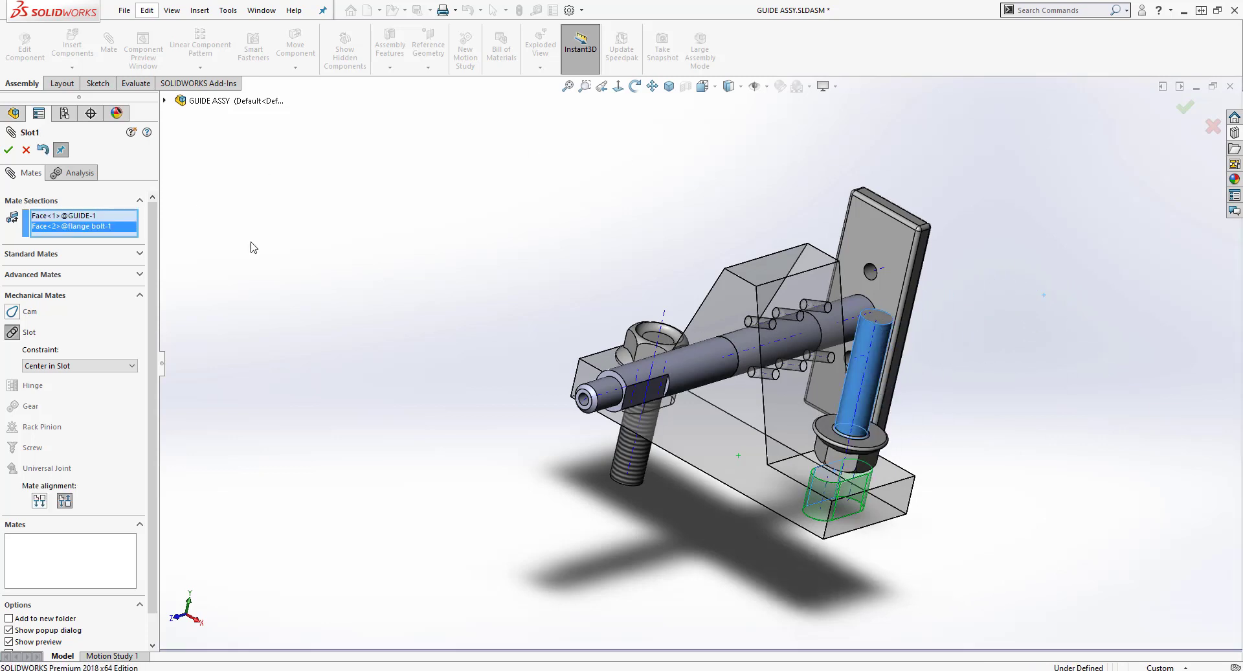
click(41, 502)
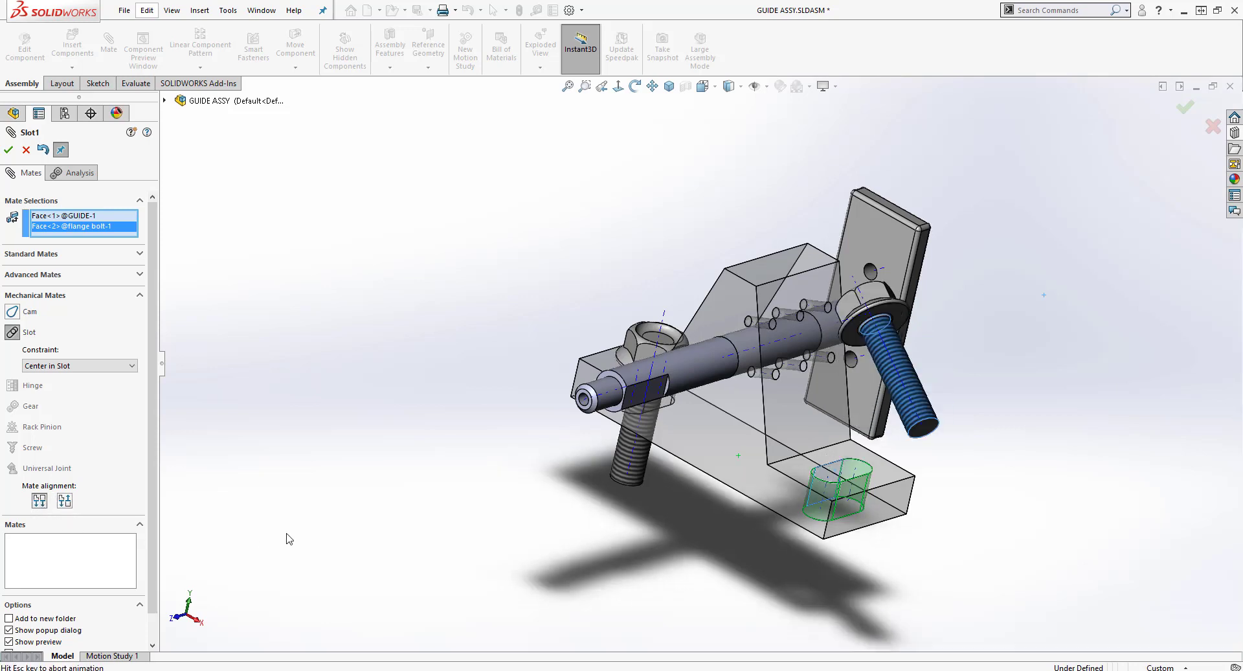
click(9, 149)
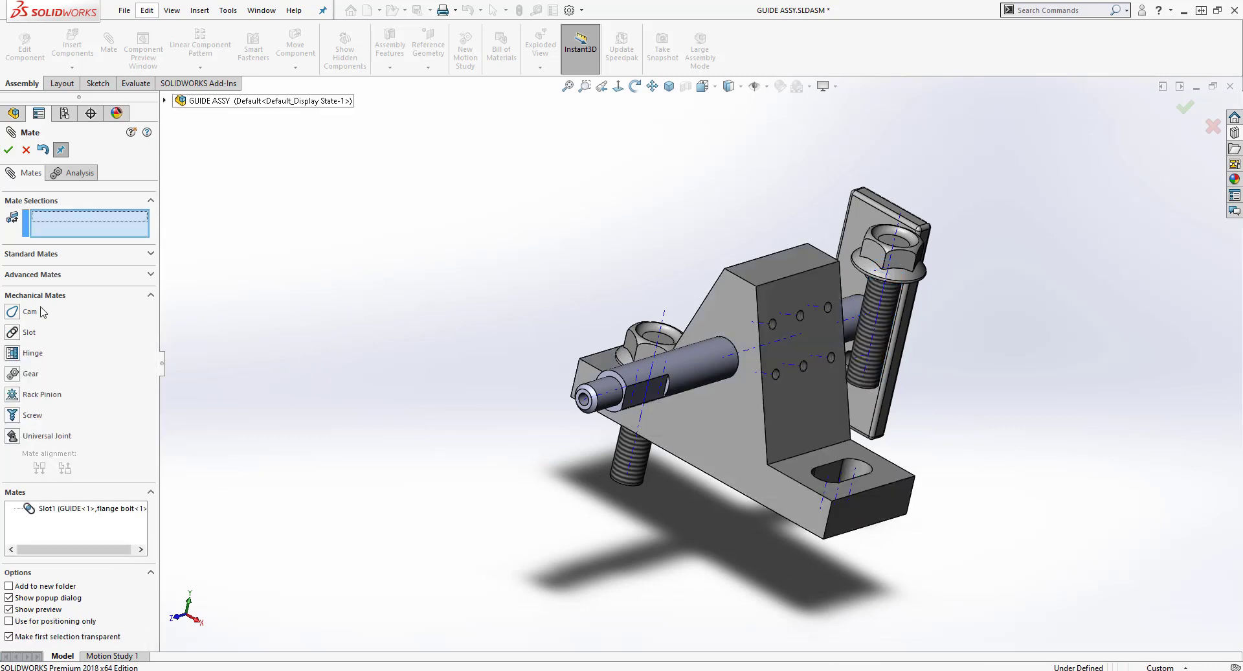
Step: Mate the second bolt's flange underside coincident with the top face of the guide's base beside the right slot, and close the Mate command
click(71, 254)
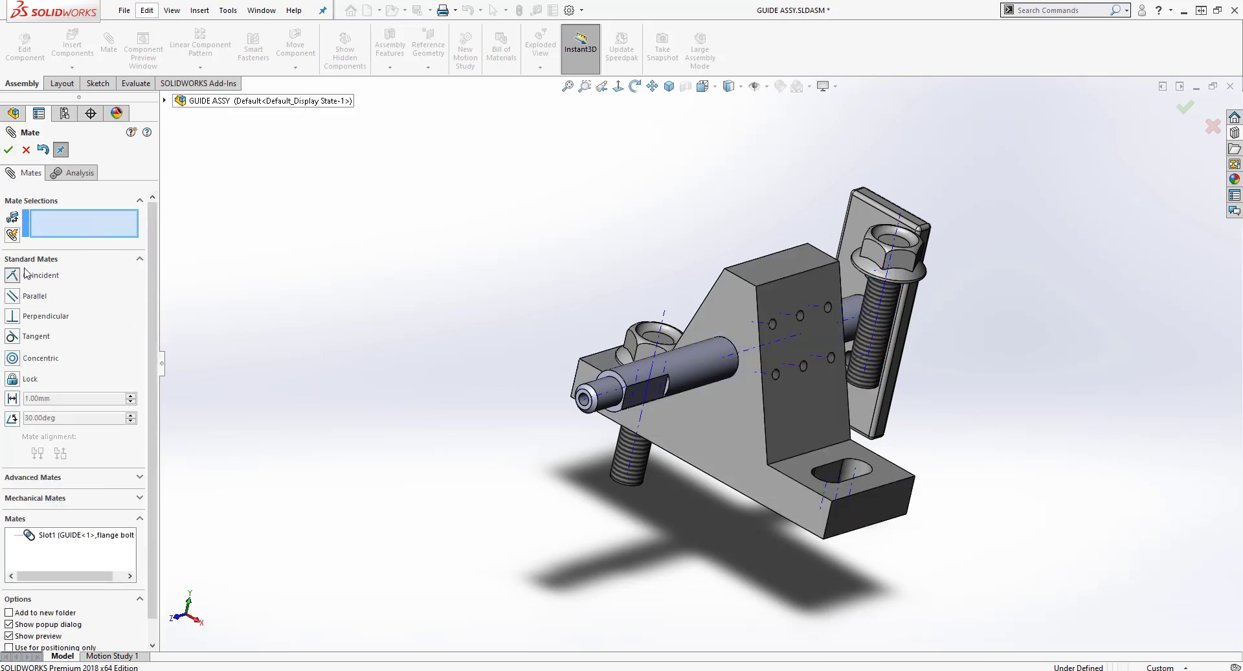
click(802, 445)
middle_drag(643, 518, 903, 369)
click(894, 253)
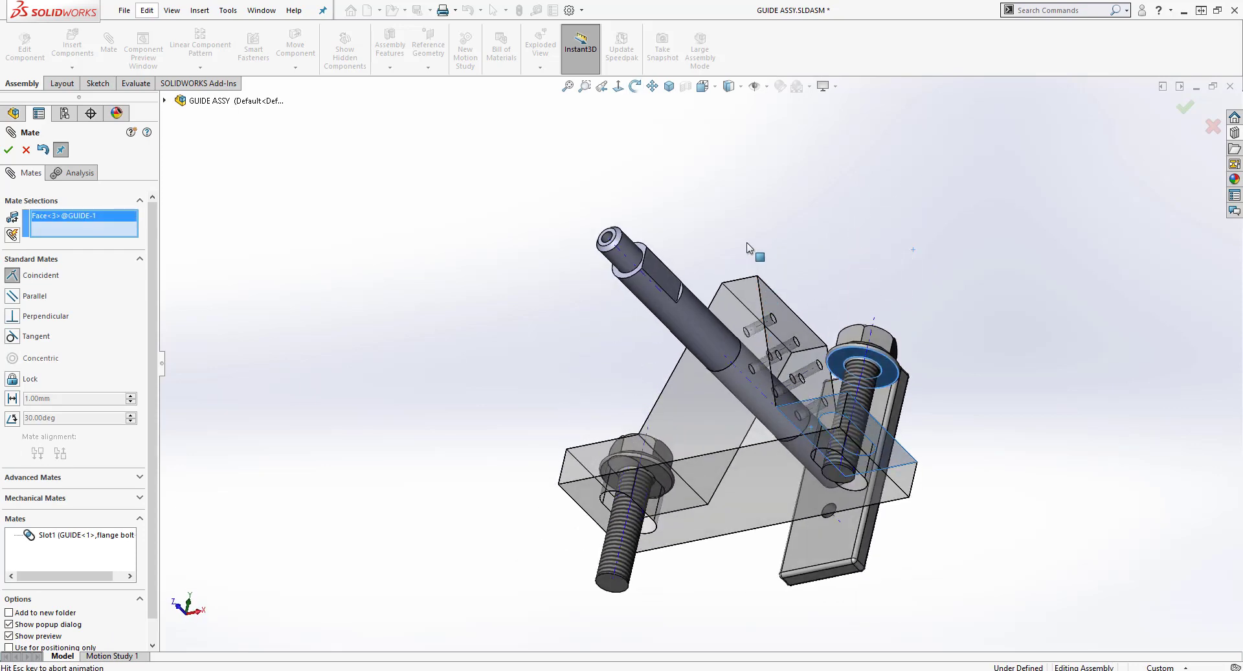
click(9, 150)
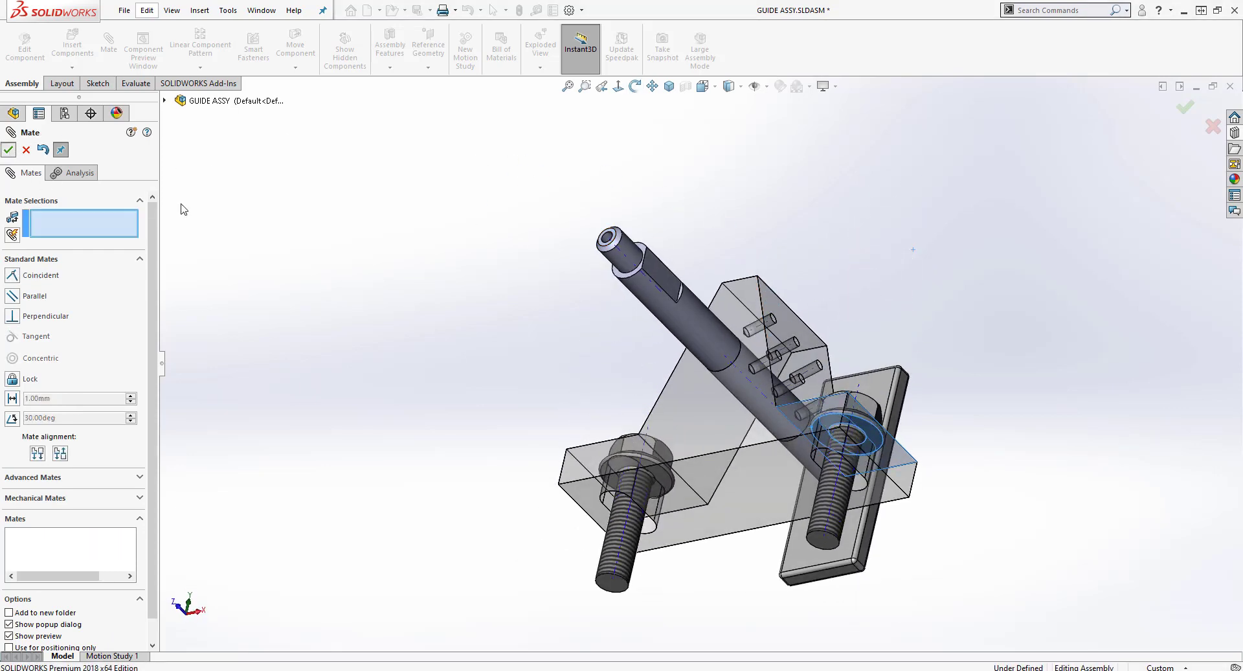
middle_drag(305, 297, 291, 444)
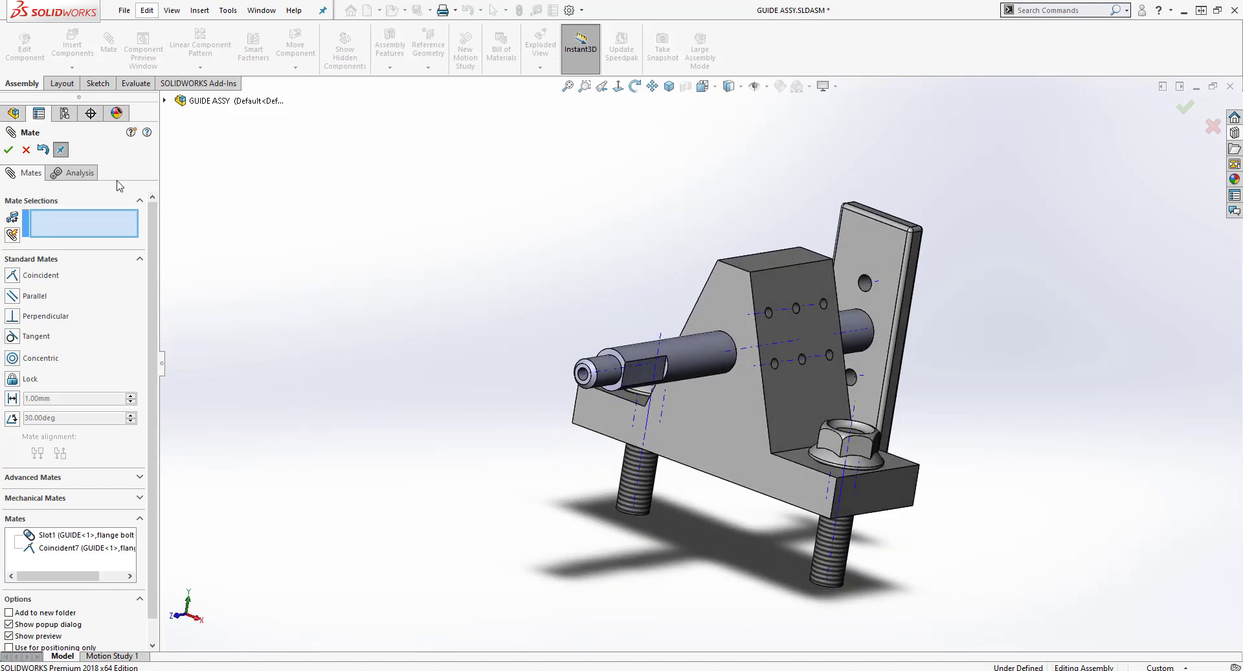
click(25, 149)
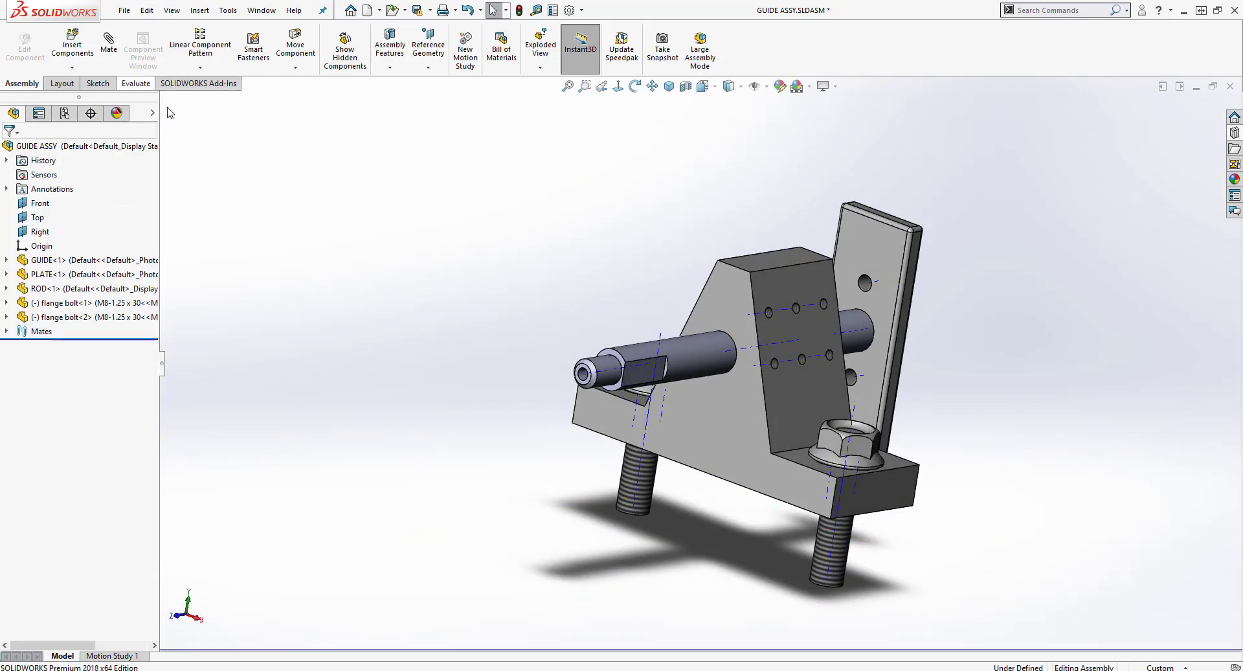
Step: Turn off the display of temporary axes in the assembly
click(171, 11)
click(172, 10)
click(184, 11)
mouse_move(208, 121)
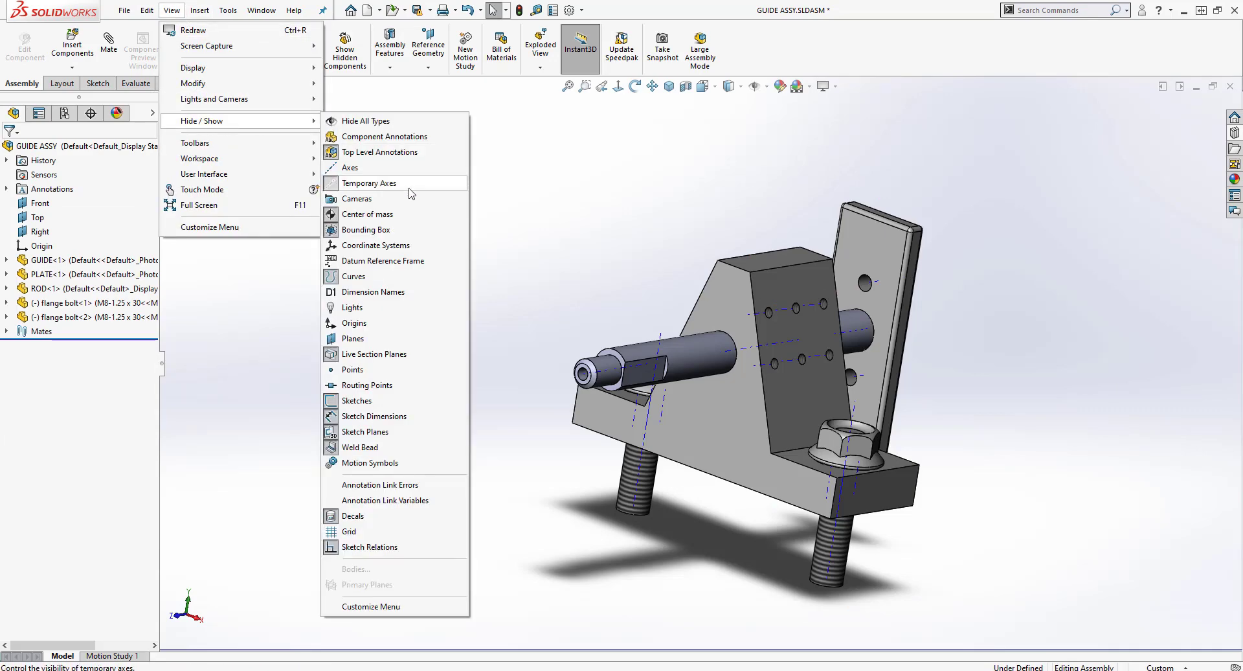
click(369, 184)
Step: Collapse the expanded design library folders in the Design Library and select Toolbox
middle_drag(583, 286, 800, 350)
scroll(905, 347, up, 5)
scroll(800, 349, down, 6)
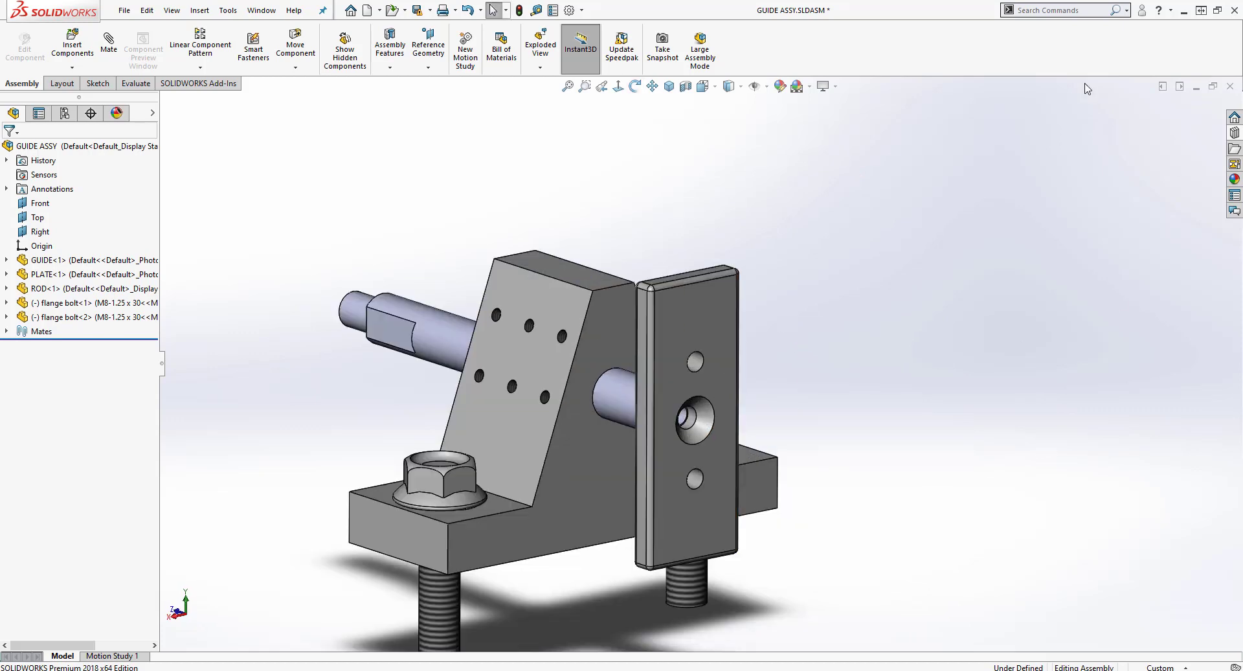
click(1235, 149)
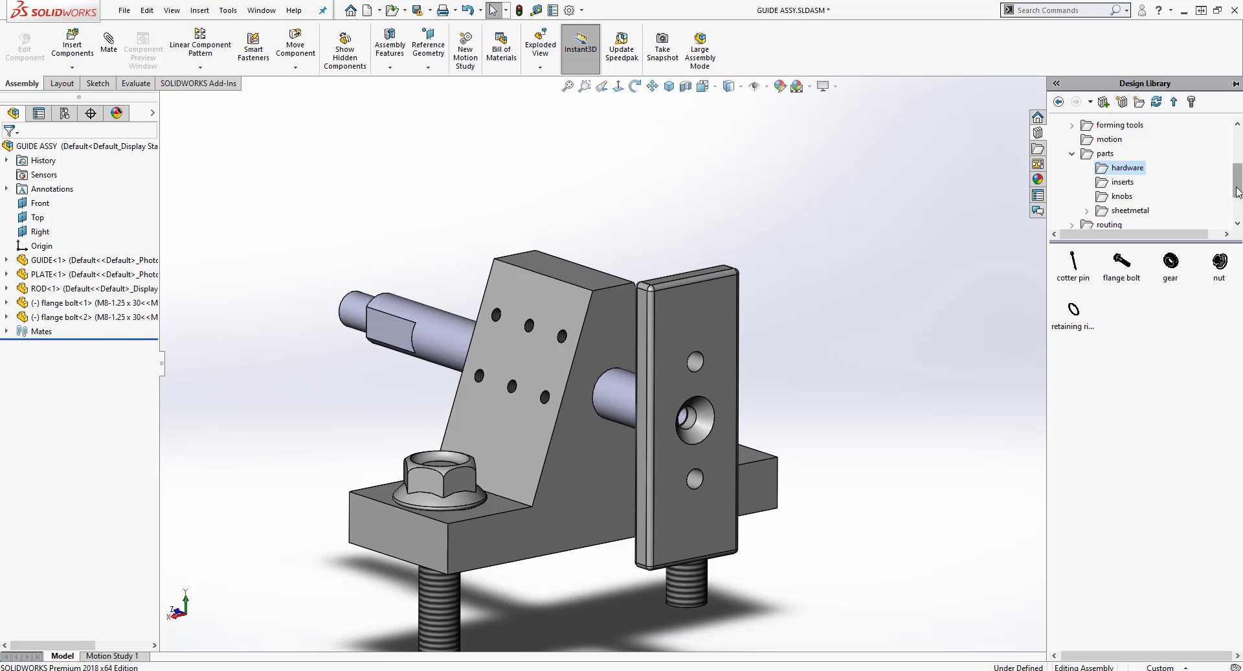
drag(1238, 193, 1238, 162)
click(1057, 154)
click(1104, 167)
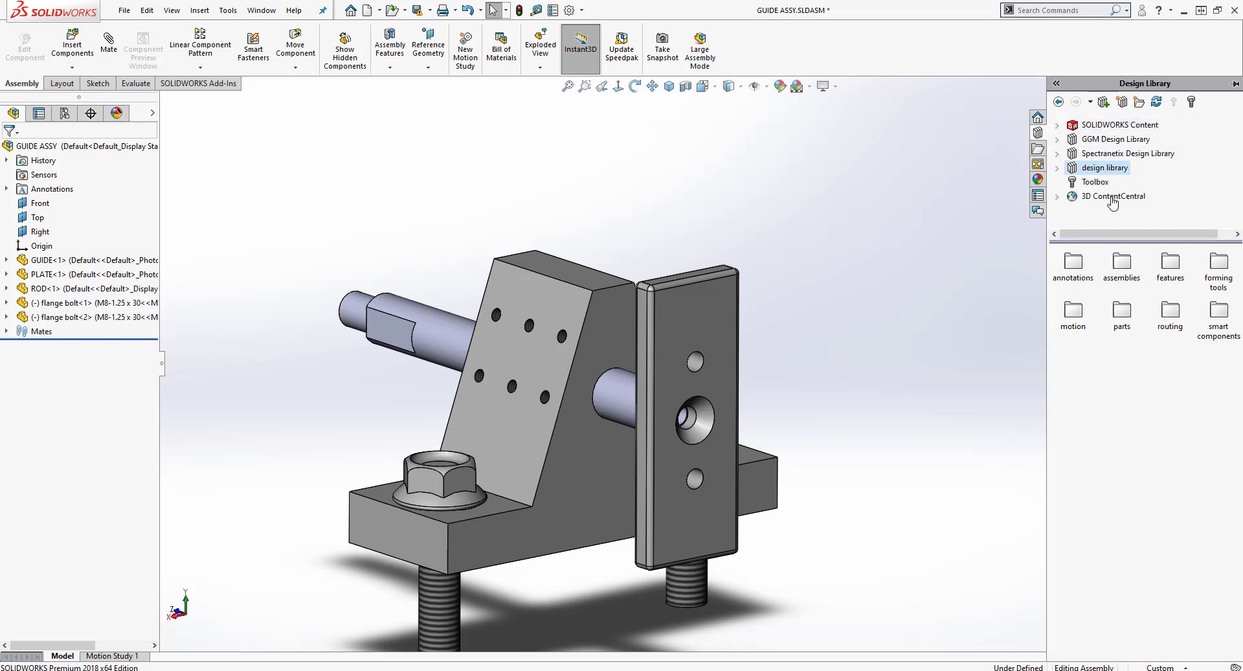
click(1094, 184)
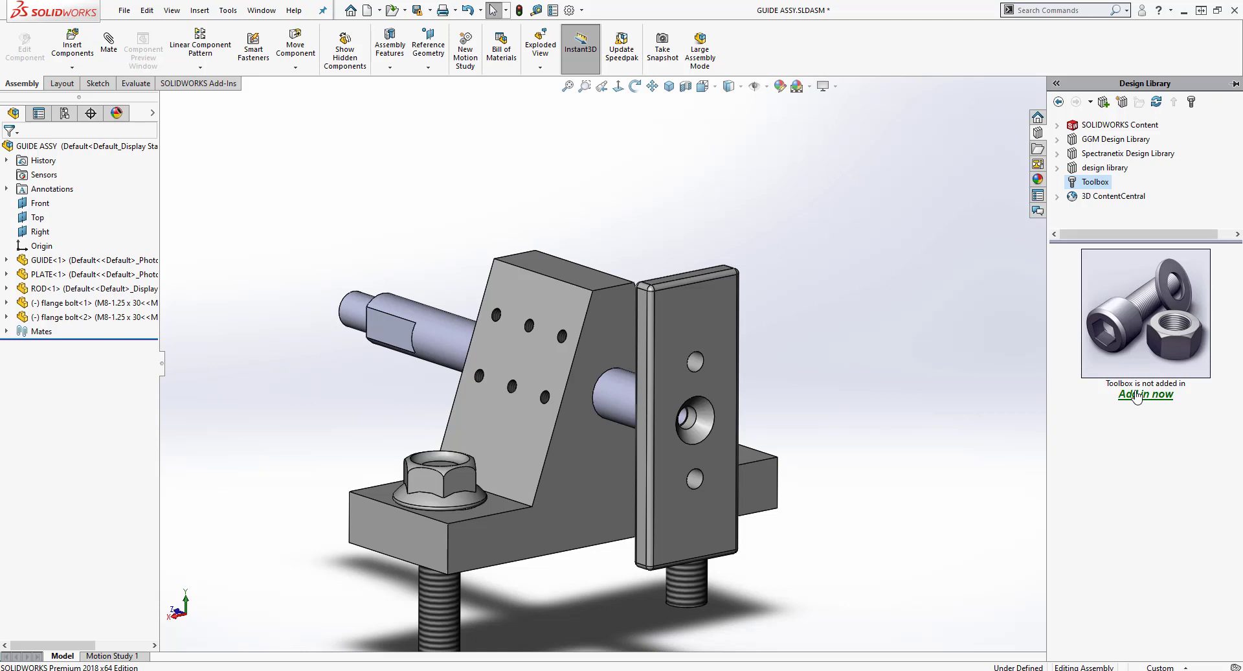
Step: Activate the SOLIDWORKS Toolbox Library and SOLIDWORKS Toolbox Utilities add-ins for the current session
click(229, 12)
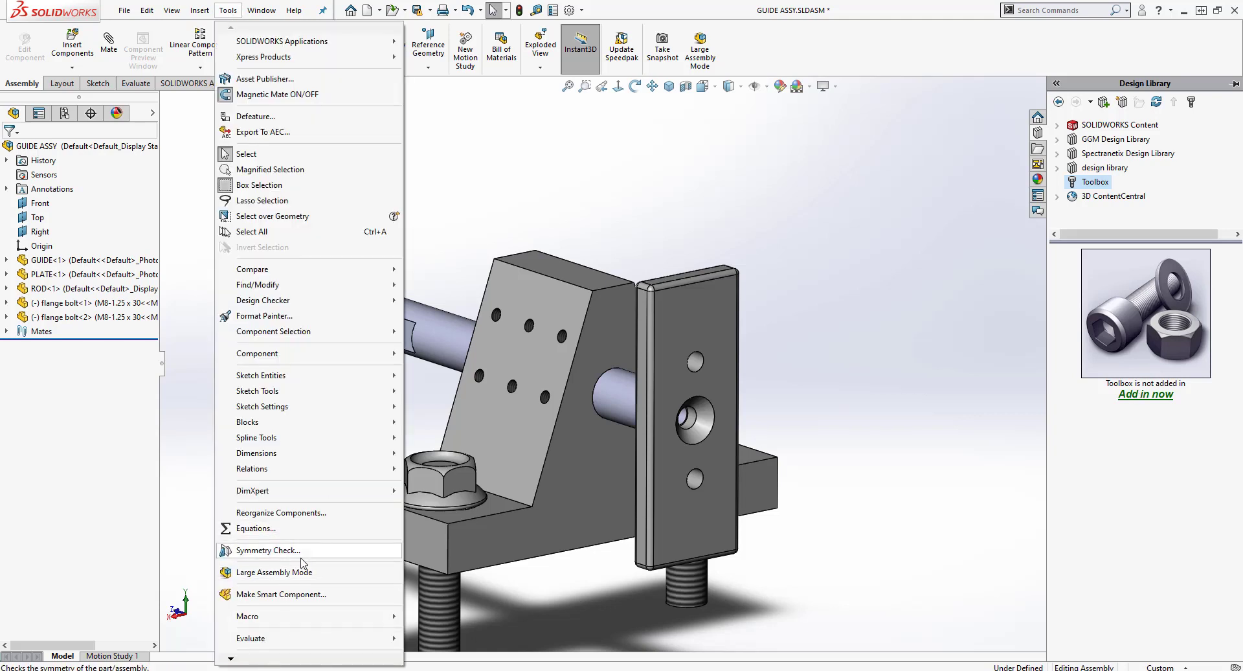
scroll(271, 648, down, 3)
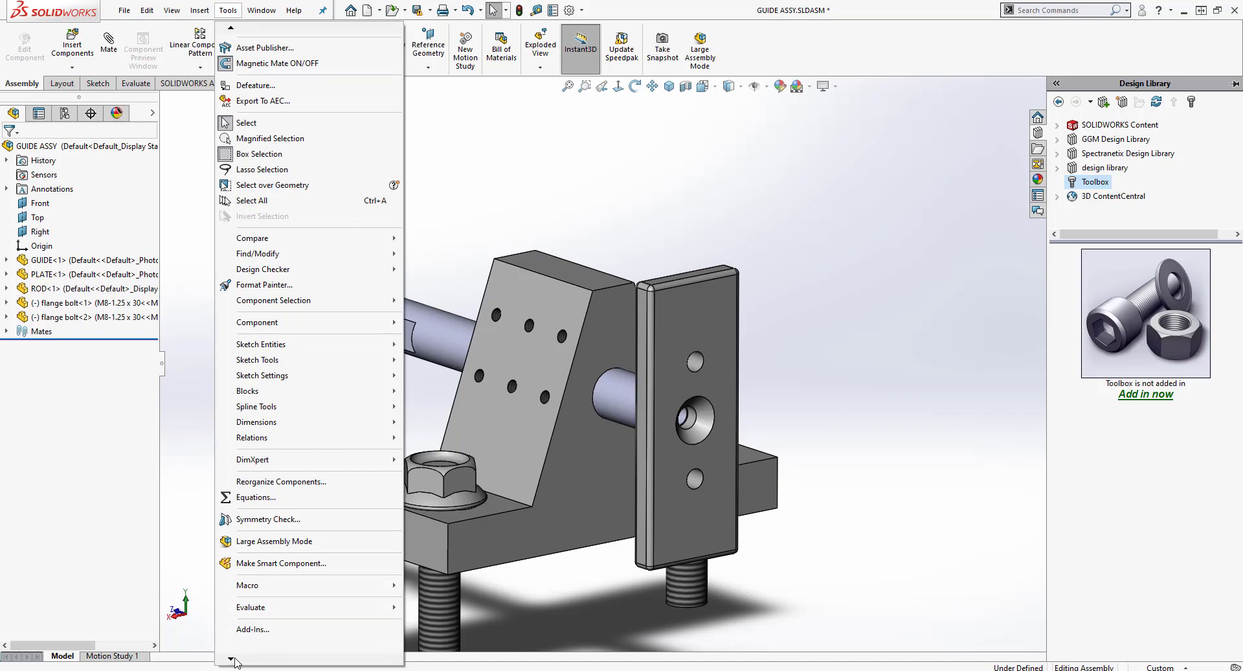
click(249, 626)
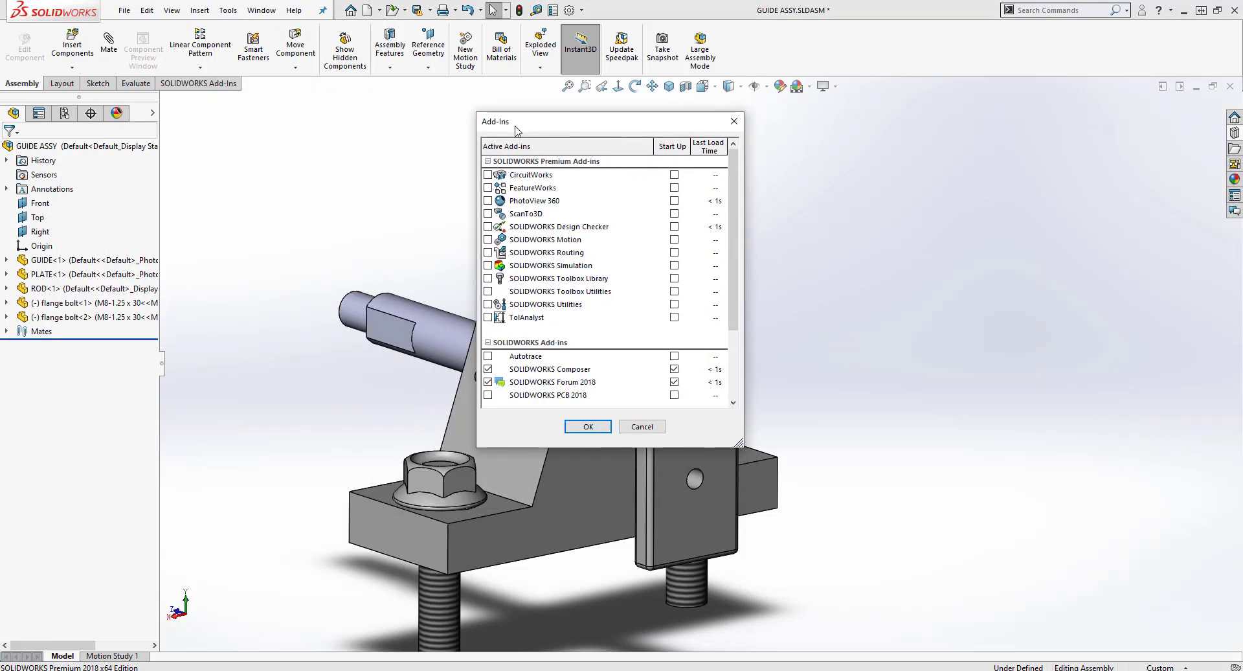
click(489, 279)
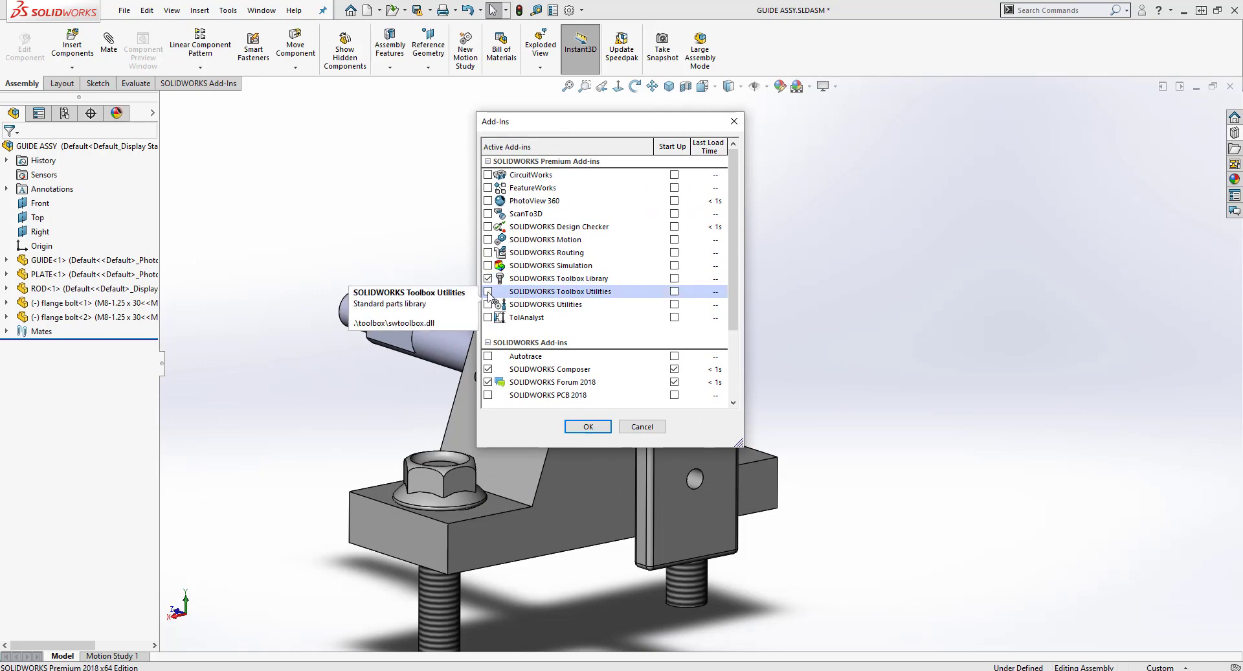
click(488, 291)
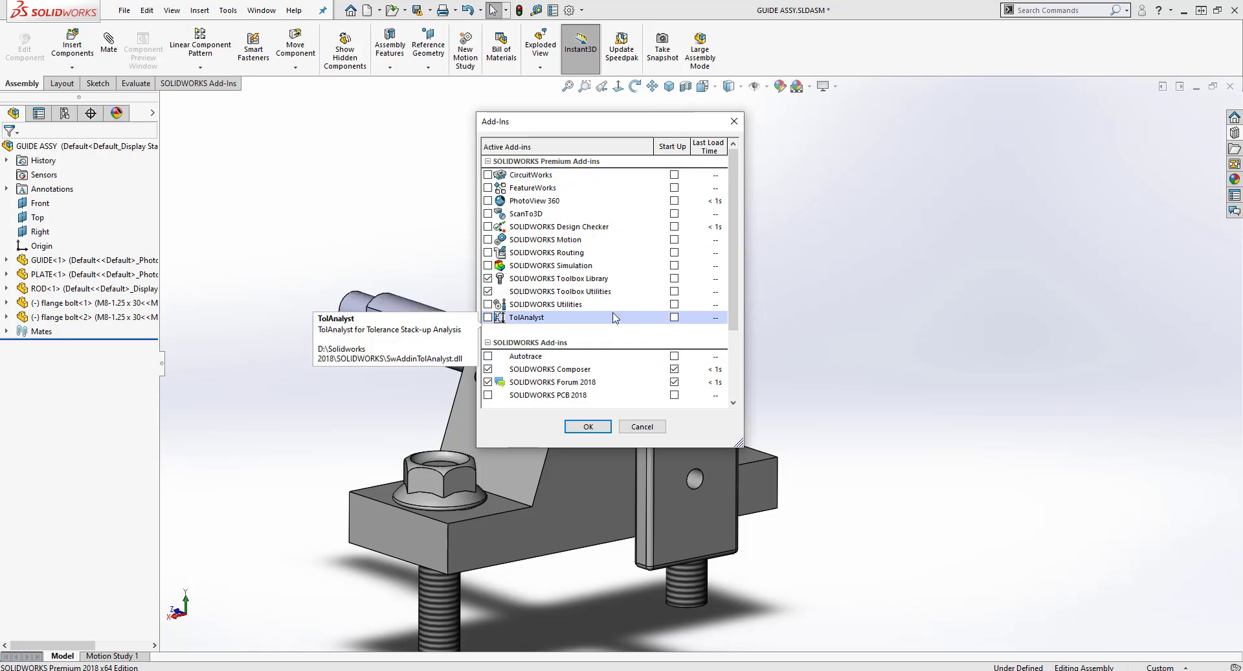
click(588, 426)
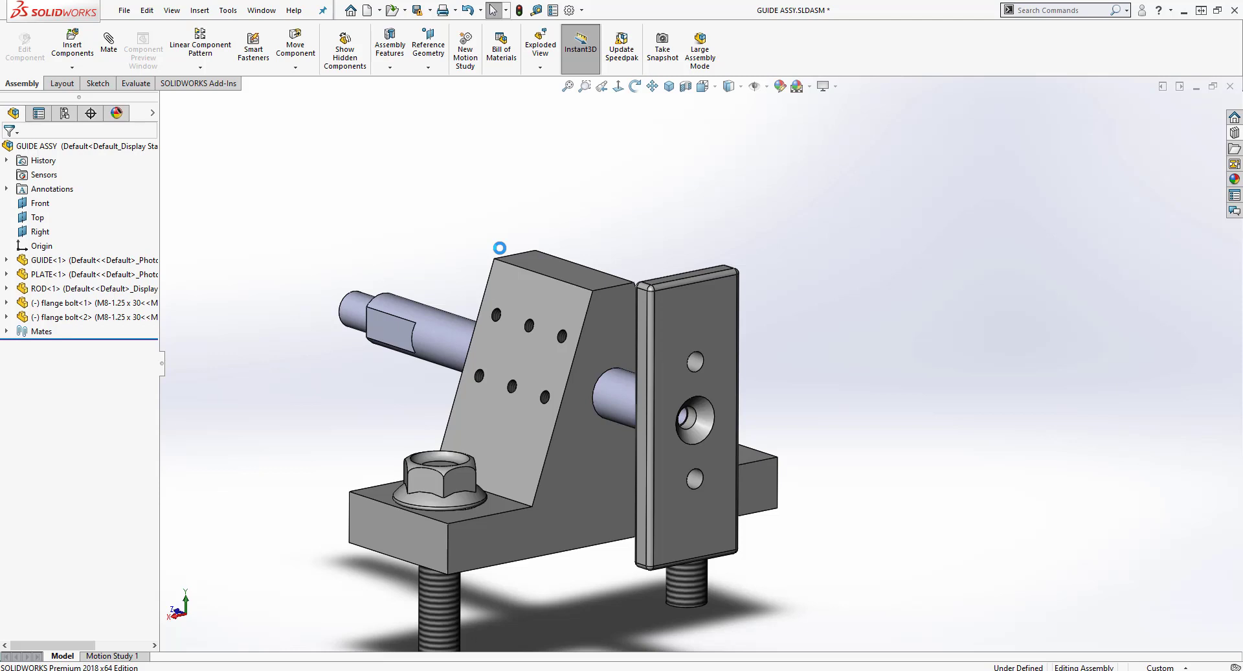
Step: Browse the Toolbox to the ANSI Metric Socket Head Screws under Bolts and Screws and select the Socket Head Cap Screw - ANSI B18.3.1M
click(1234, 132)
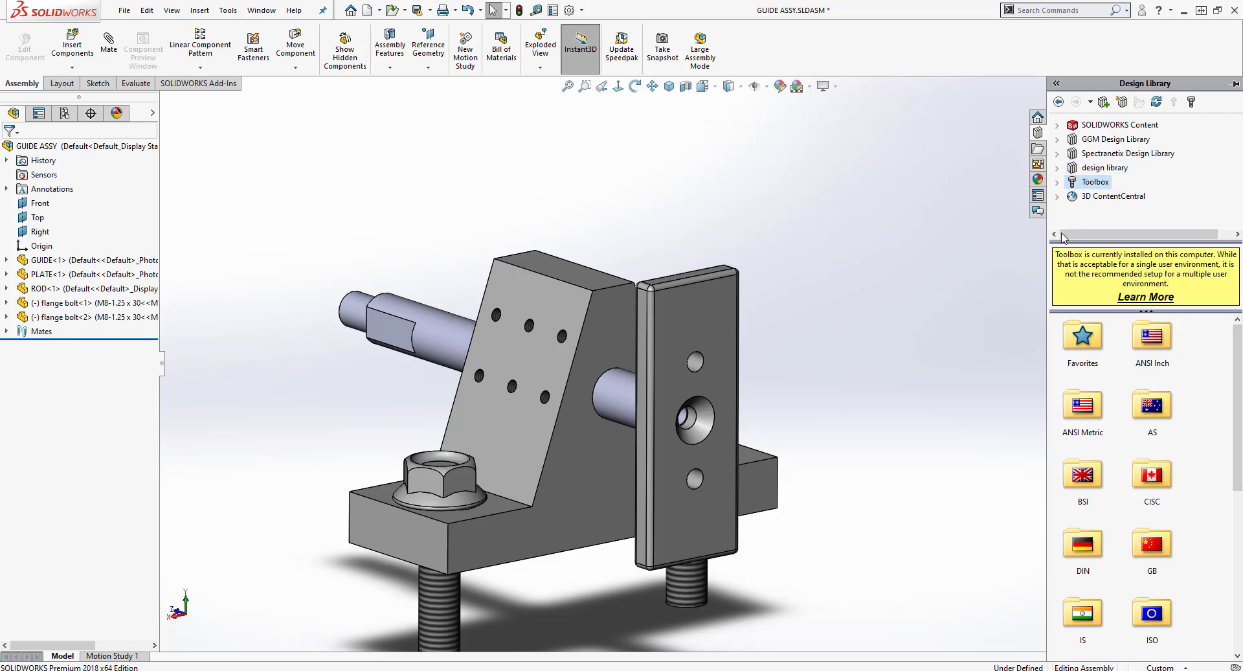
click(1057, 182)
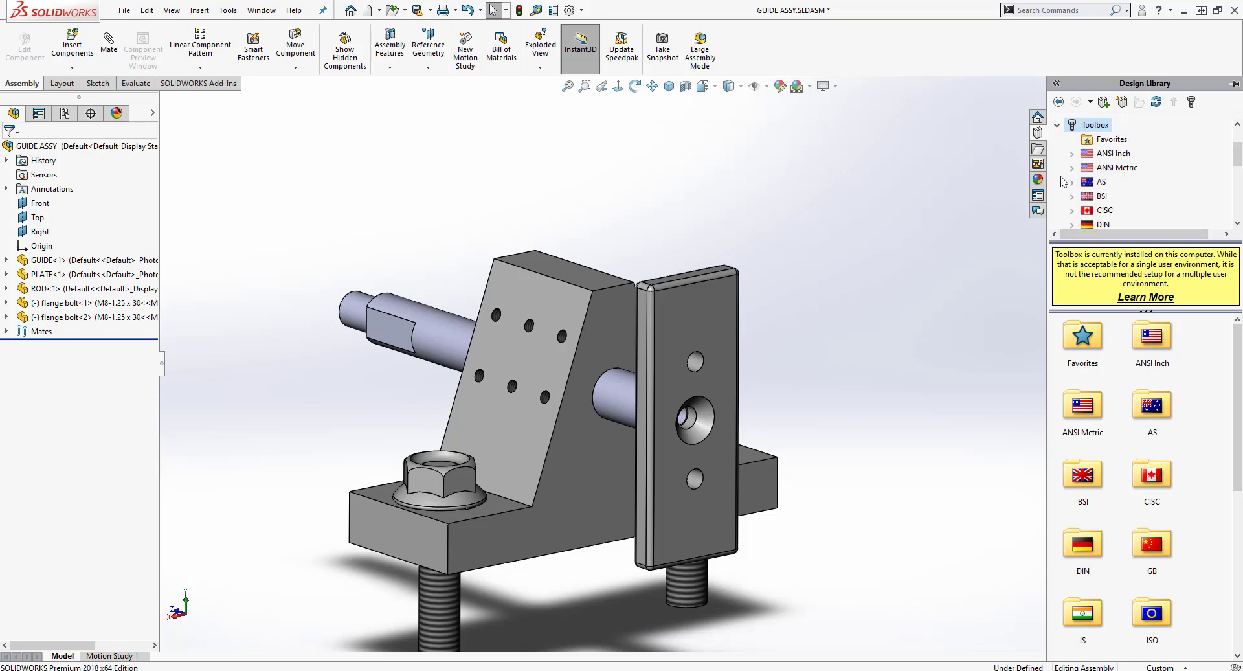
click(1112, 169)
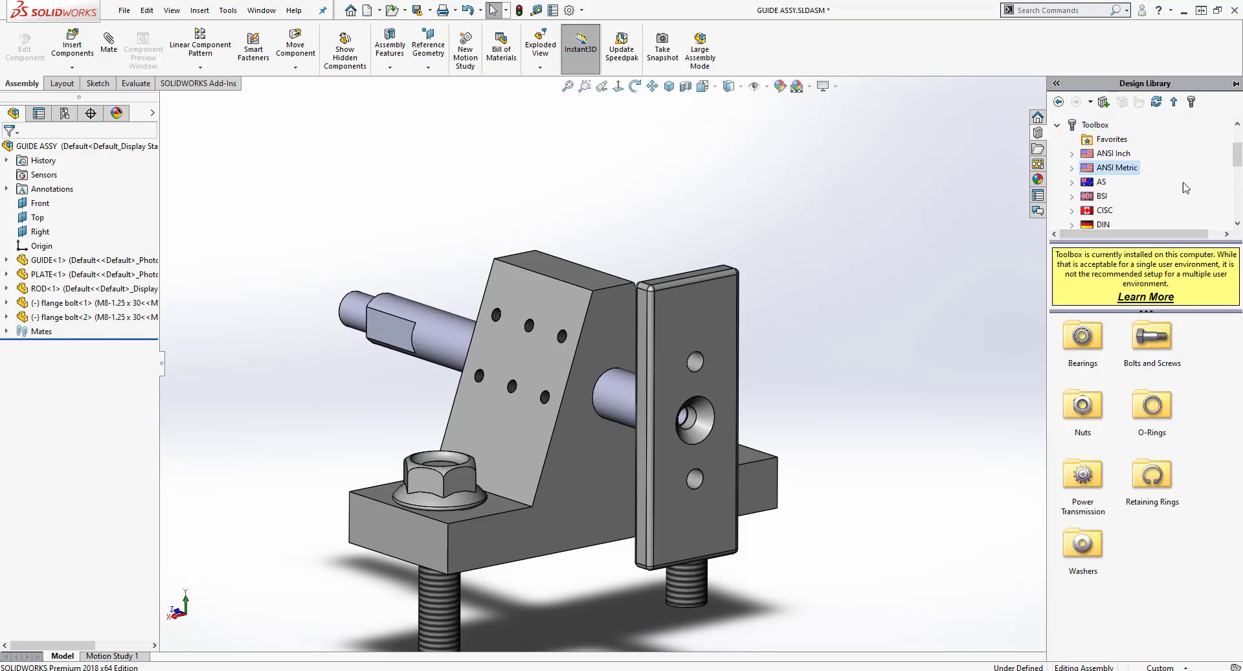
click(1147, 343)
double_click(1154, 346)
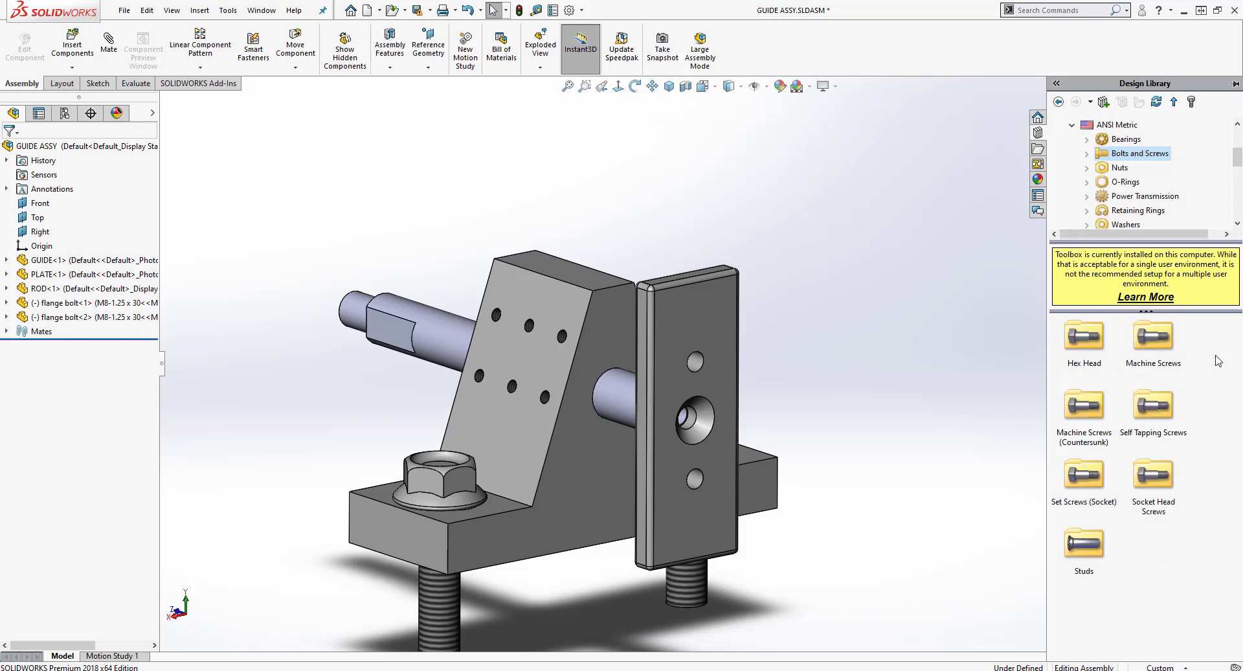
double_click(1154, 475)
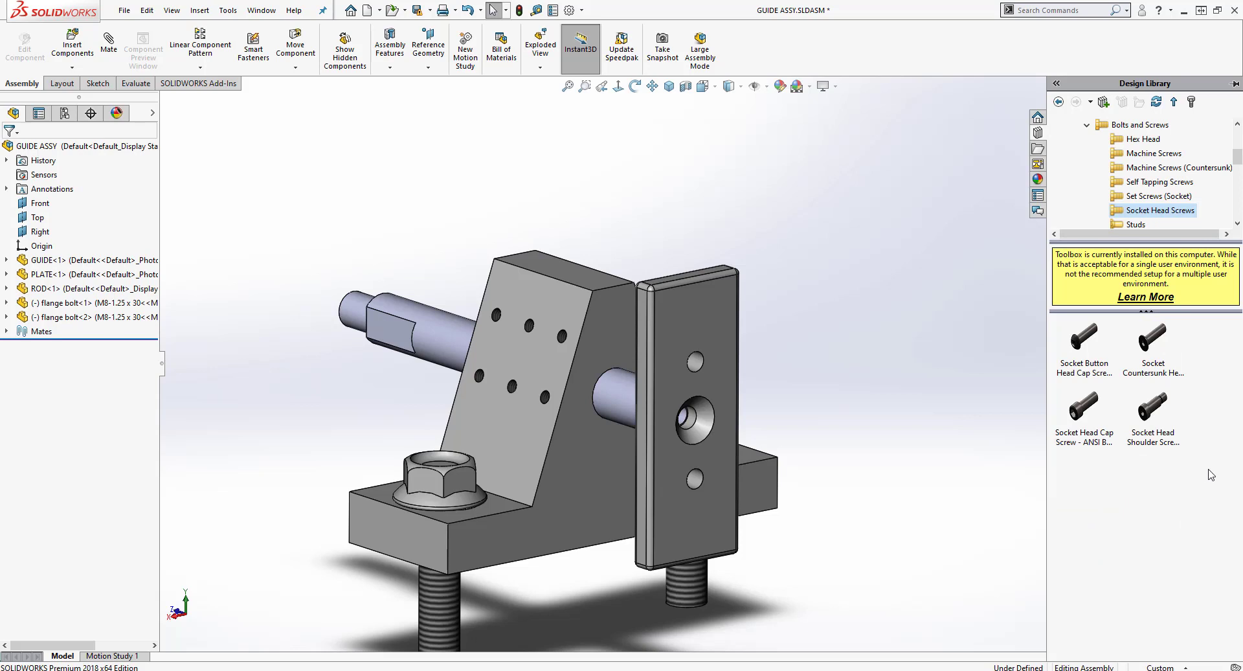
click(1081, 412)
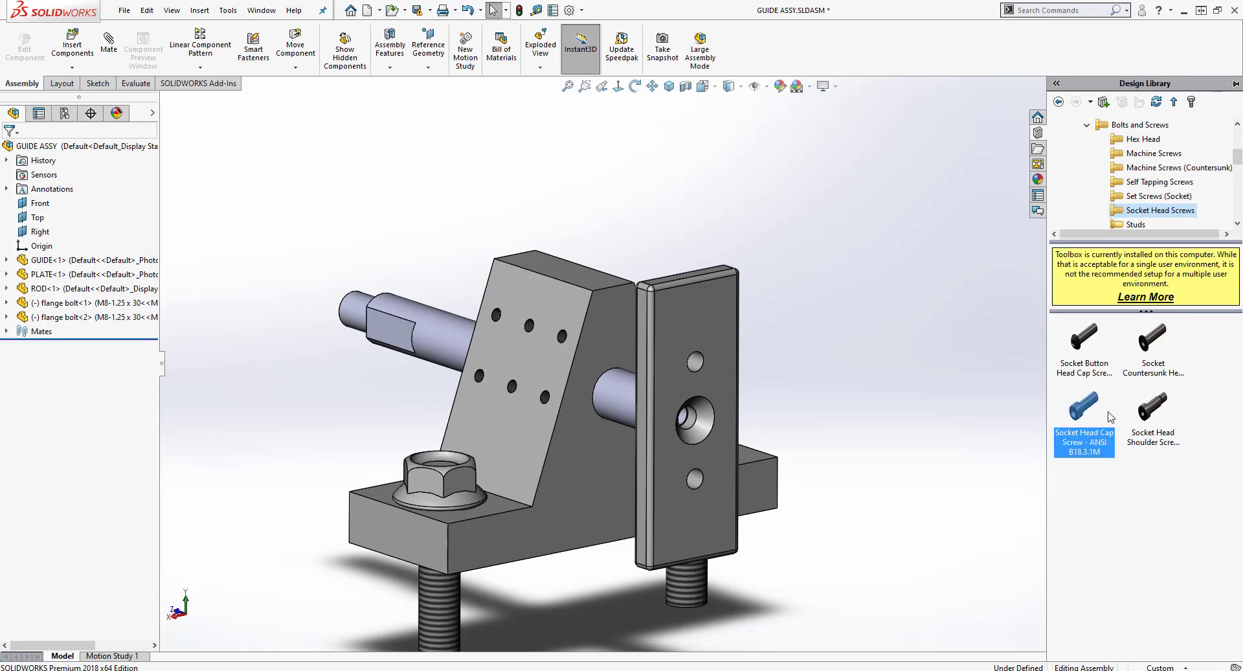
mouse_move(1111, 416)
drag(1083, 413, 694, 366)
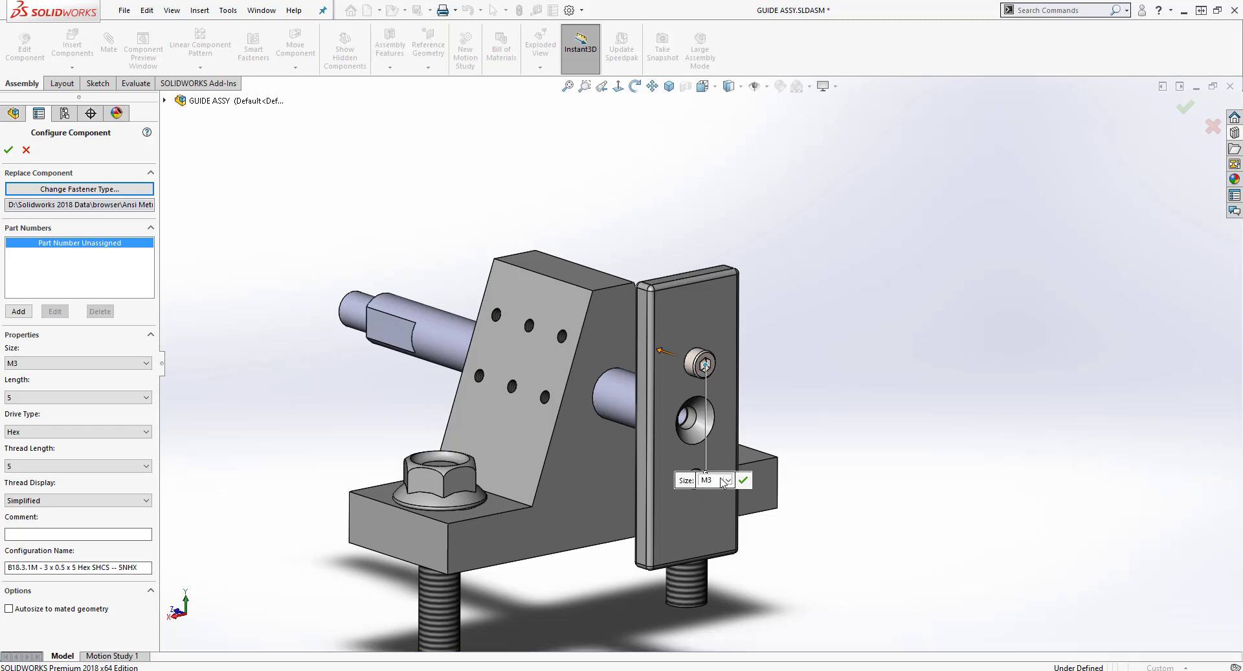
click(55, 397)
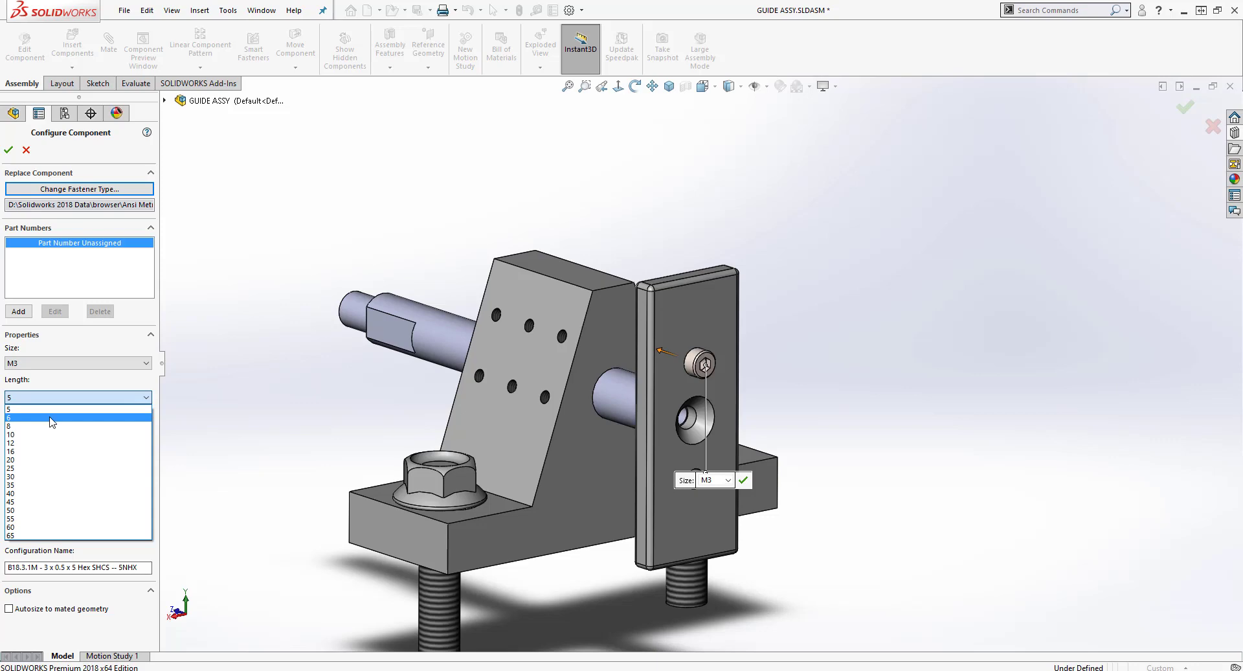
click(50, 418)
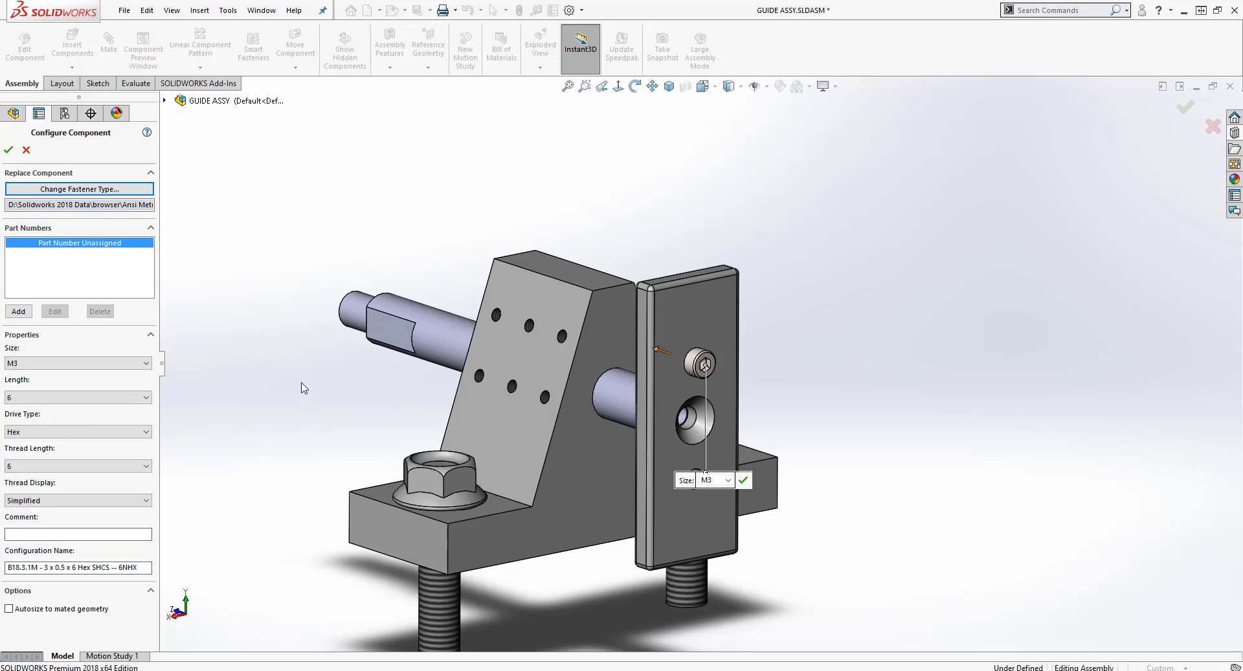
middle_drag(327, 334, 458, 446)
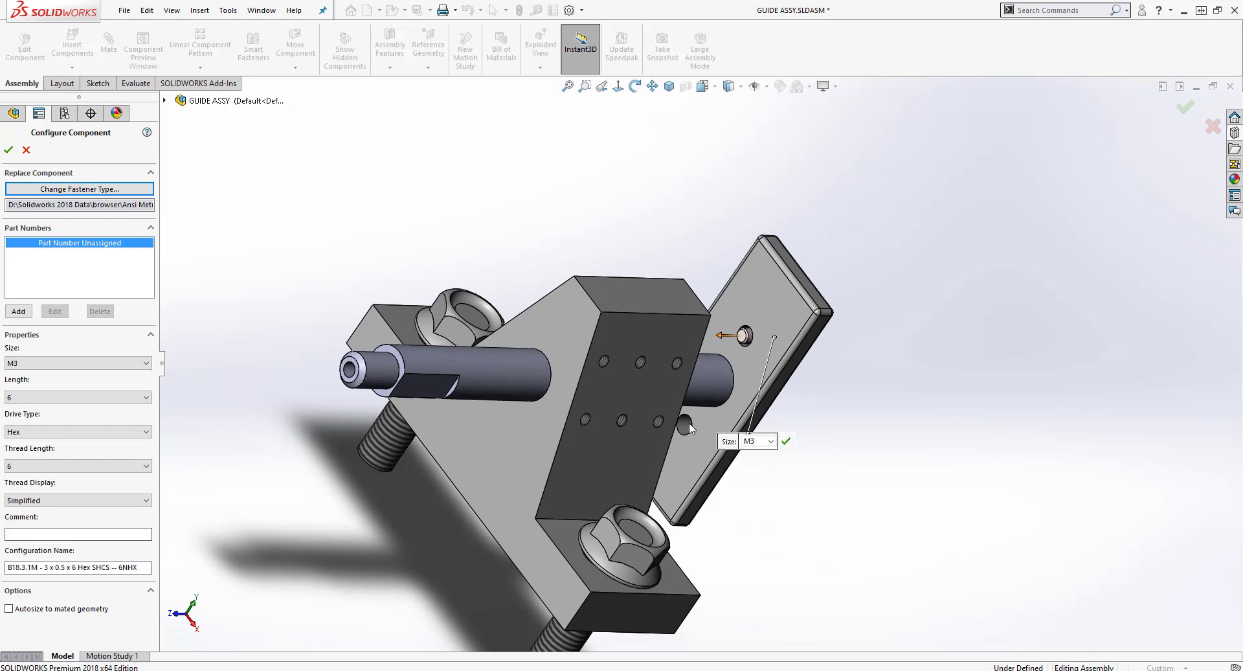
click(26, 150)
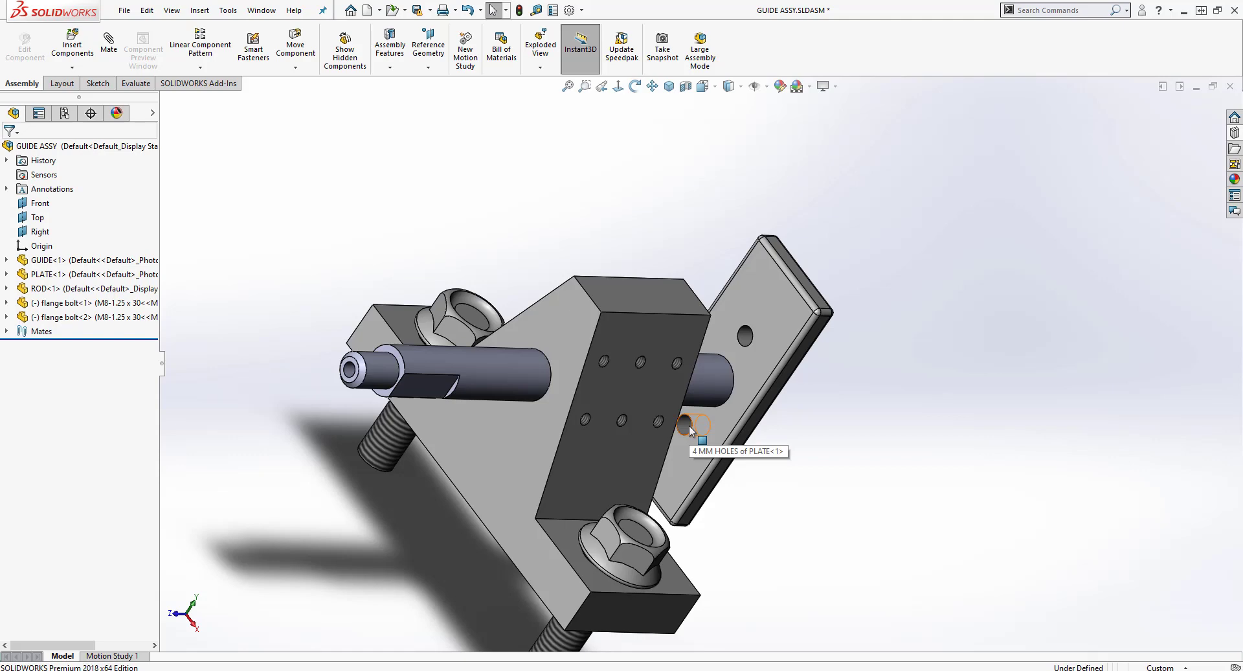
Step: Insert a Toolbox ANSI B18.3.1M socket head cap screw into the plate's upper hole, with size M4 and length 10
middle_drag(843, 425, 681, 379)
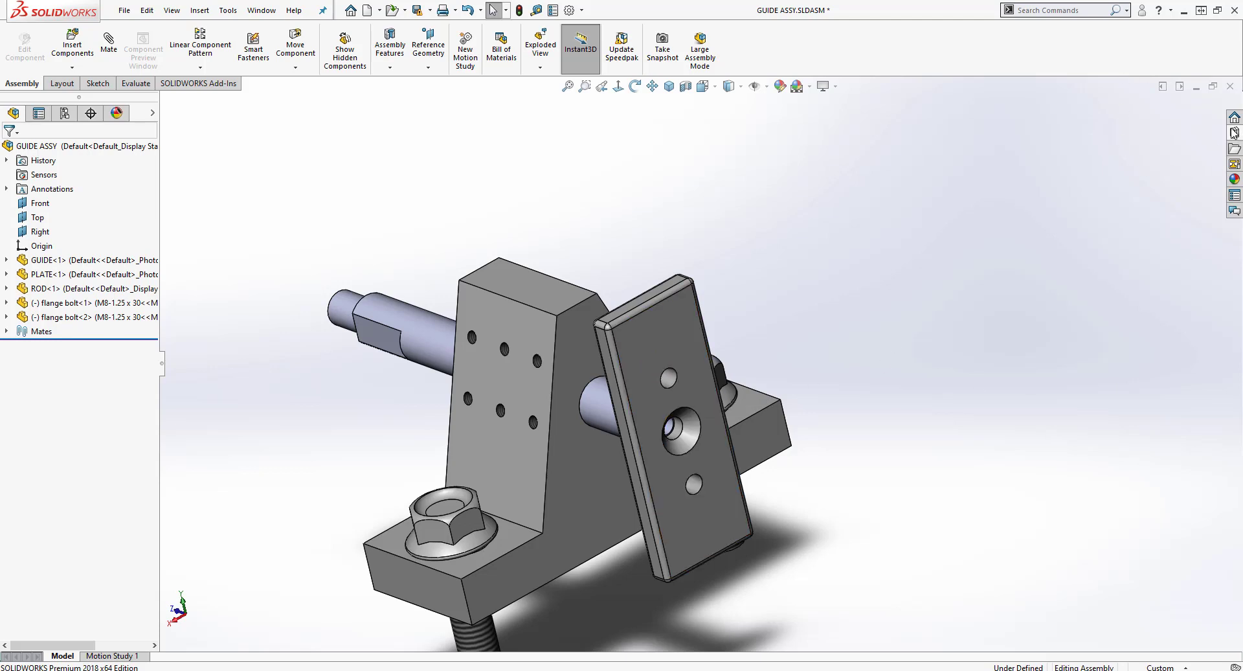
click(1235, 133)
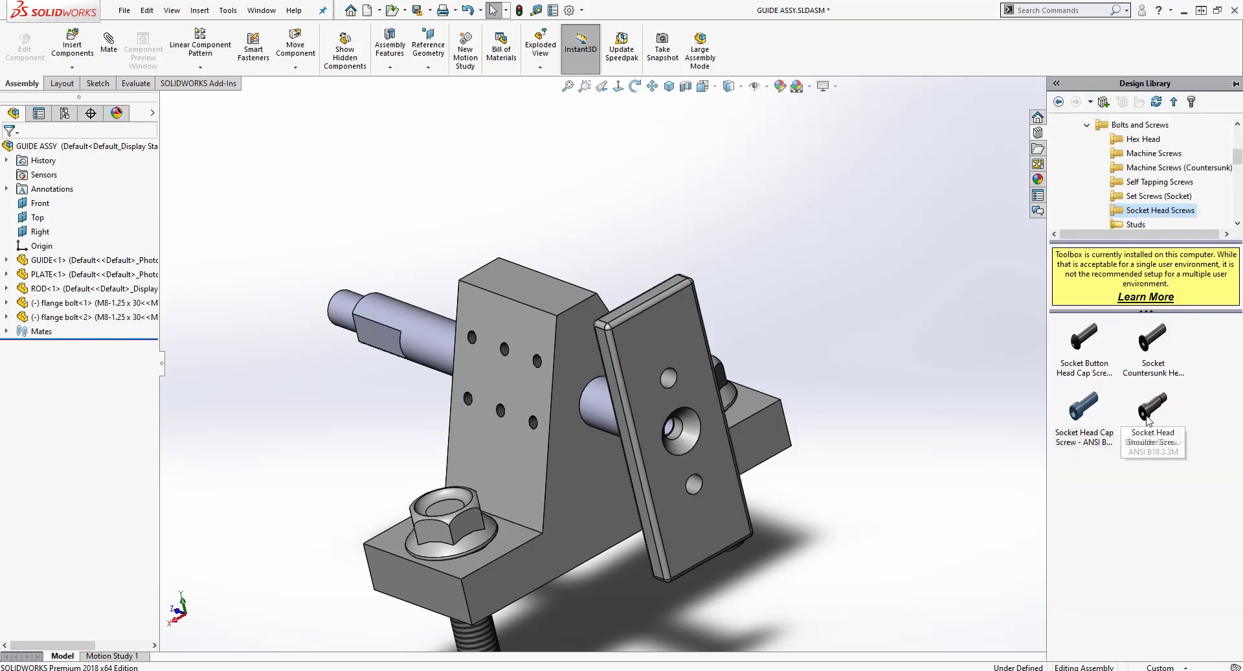
drag(1088, 408, 665, 383)
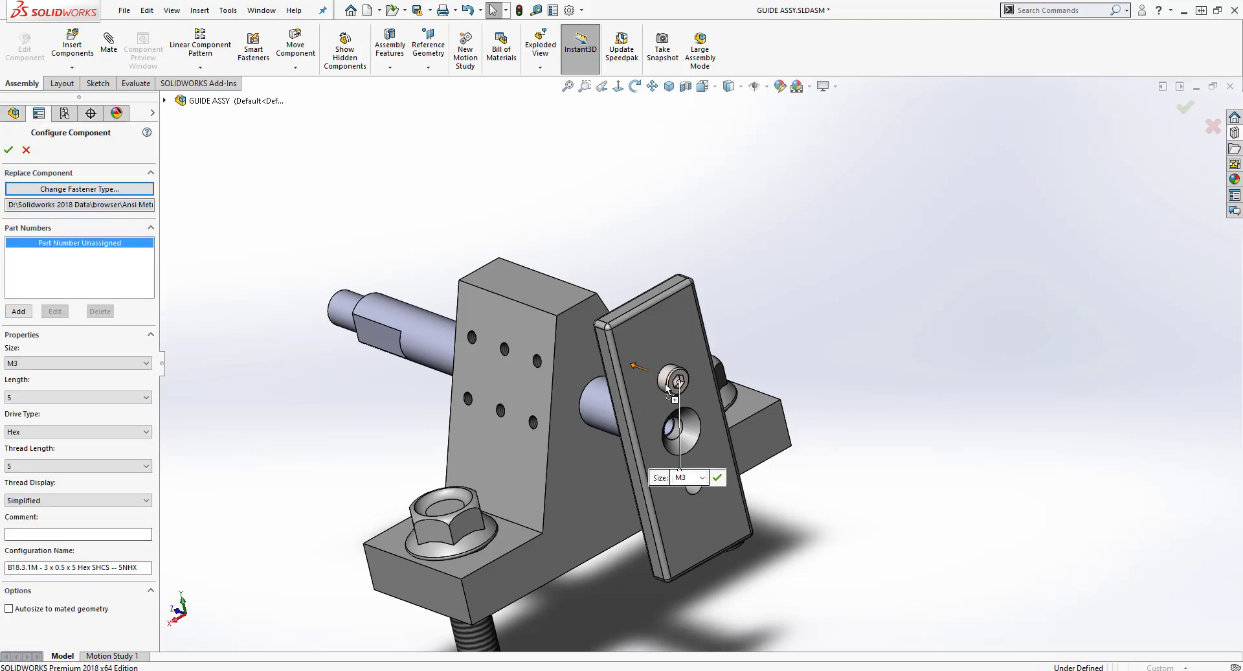
click(702, 477)
click(693, 527)
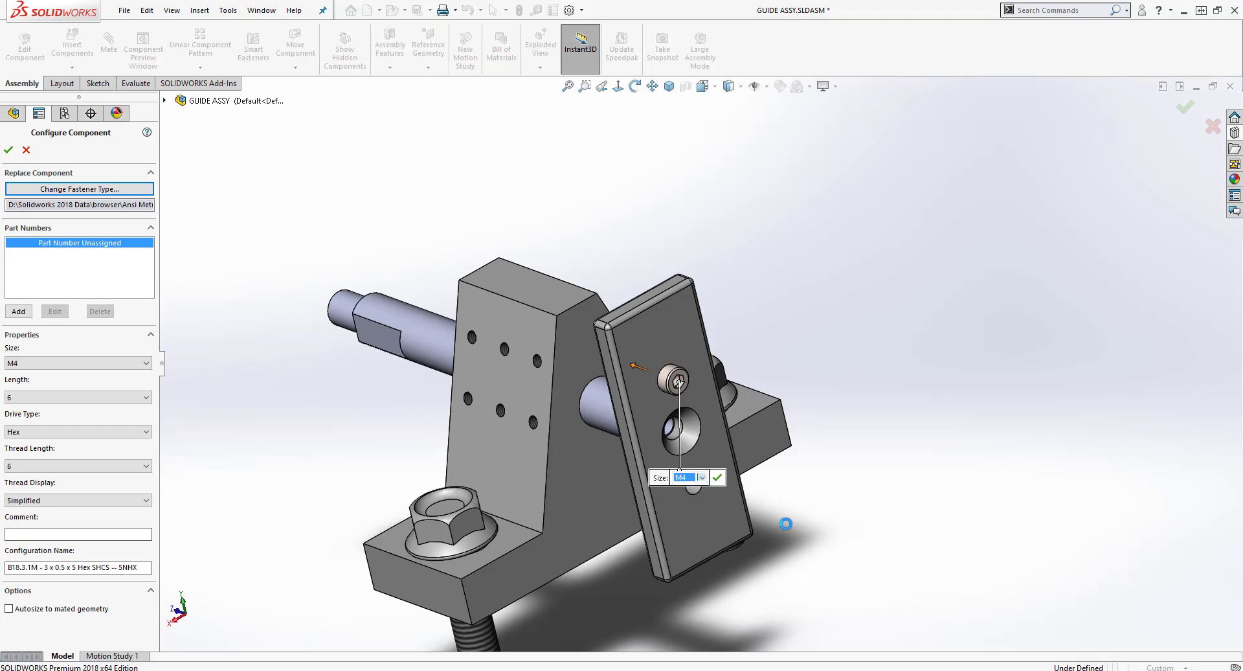
middle_drag(819, 347, 962, 395)
click(71, 397)
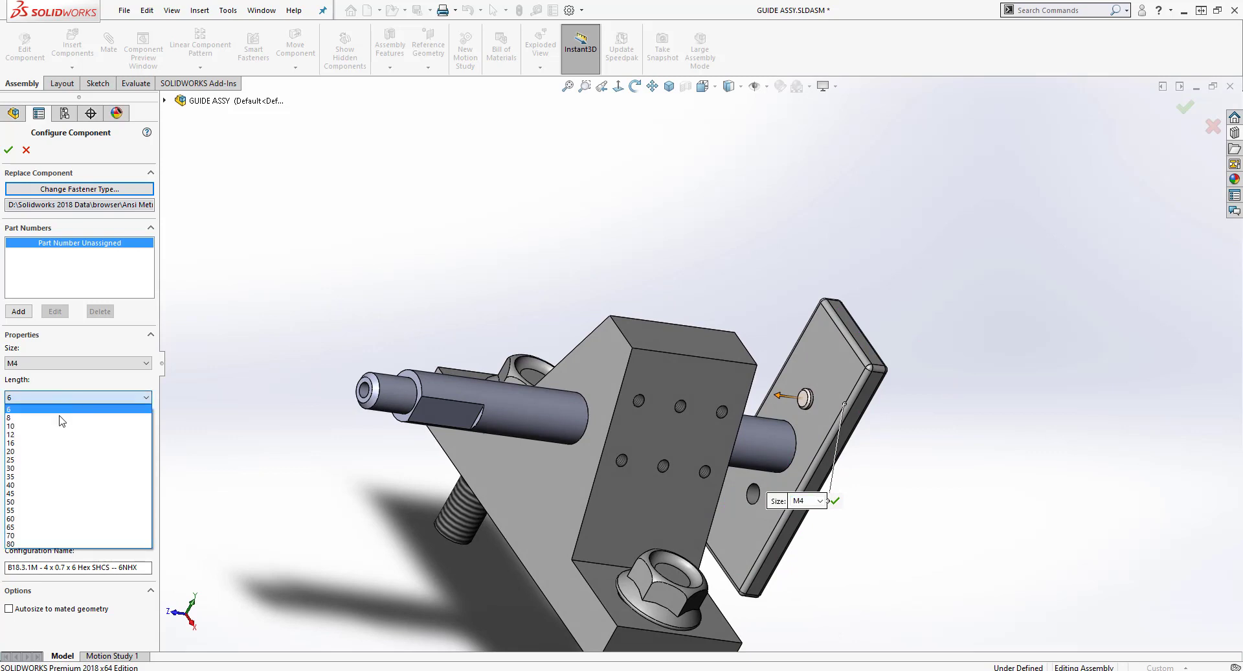
click(56, 427)
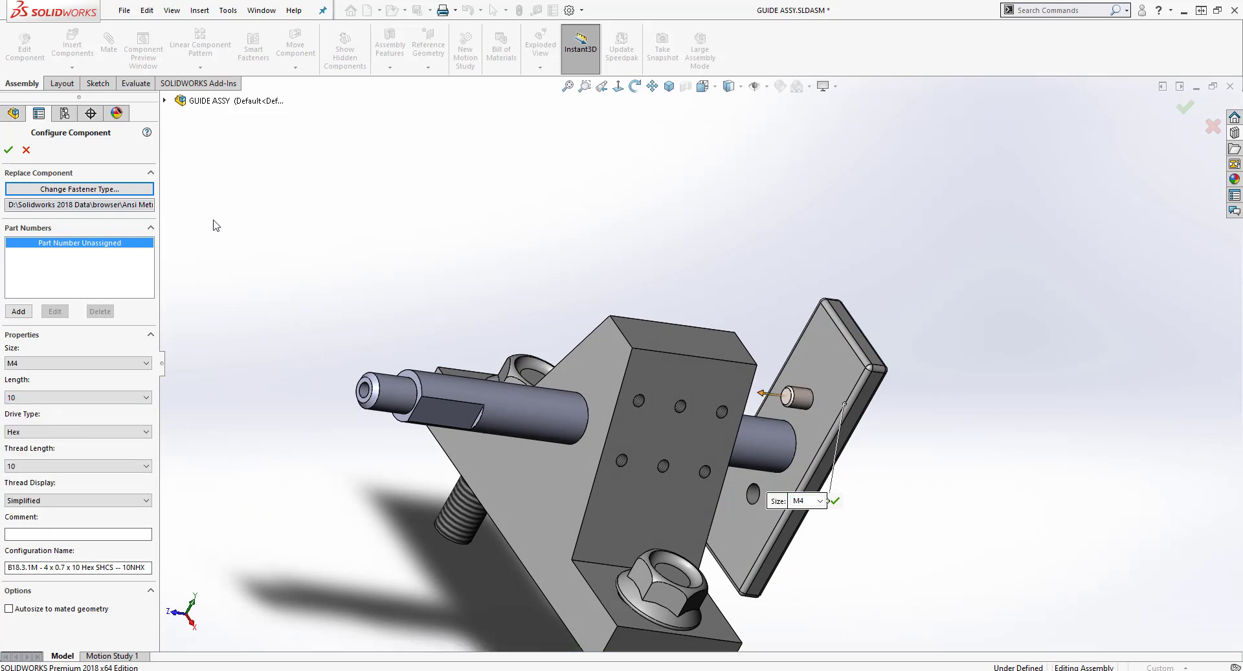
key(Return)
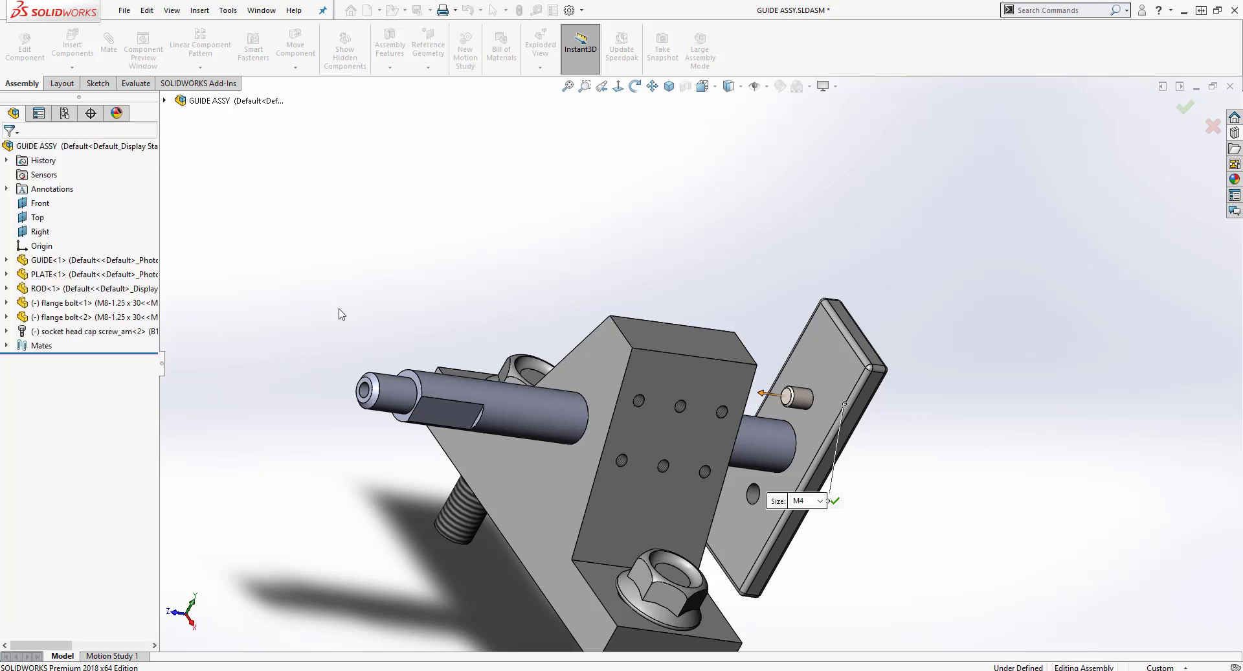
Step: Place a second copy of the socket head cap screw in the plate's lower hole and finish inserting components
middle_drag(342, 314, 745, 518)
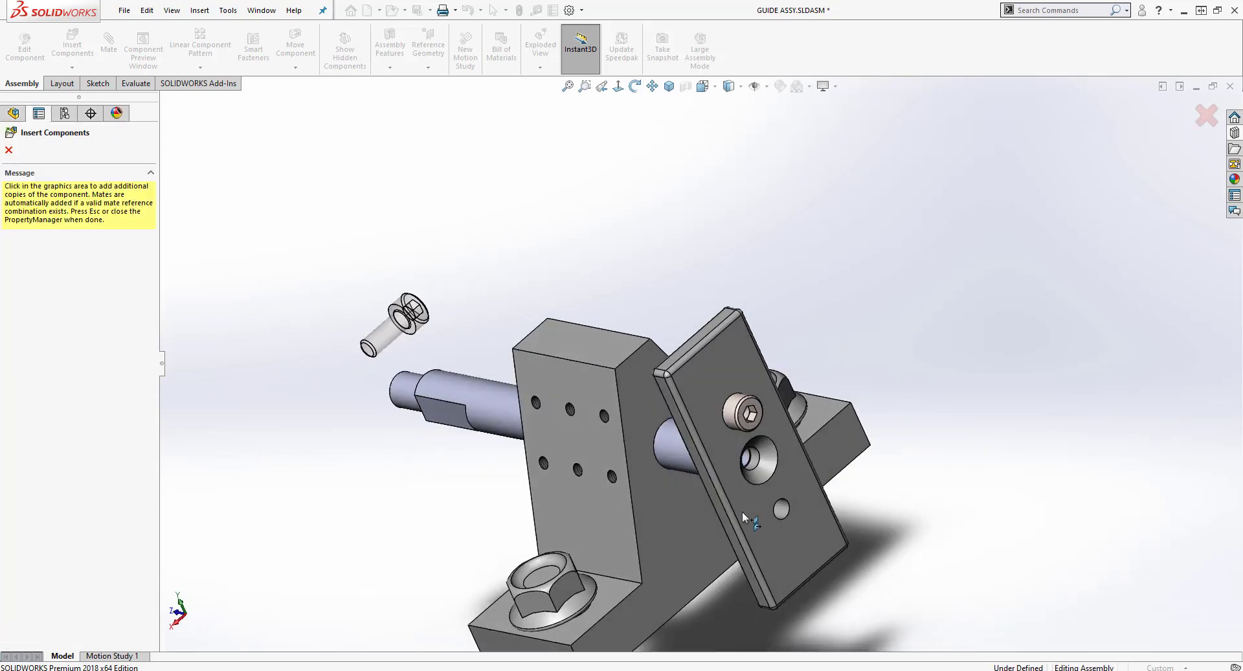
click(782, 509)
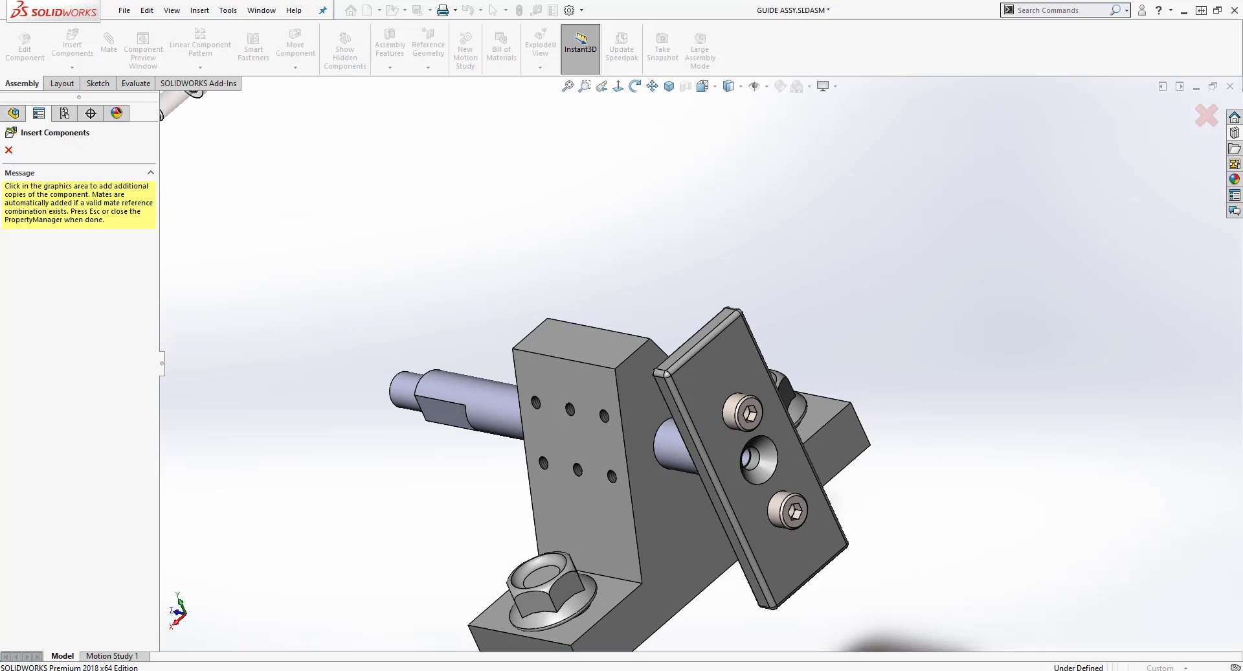
click(9, 149)
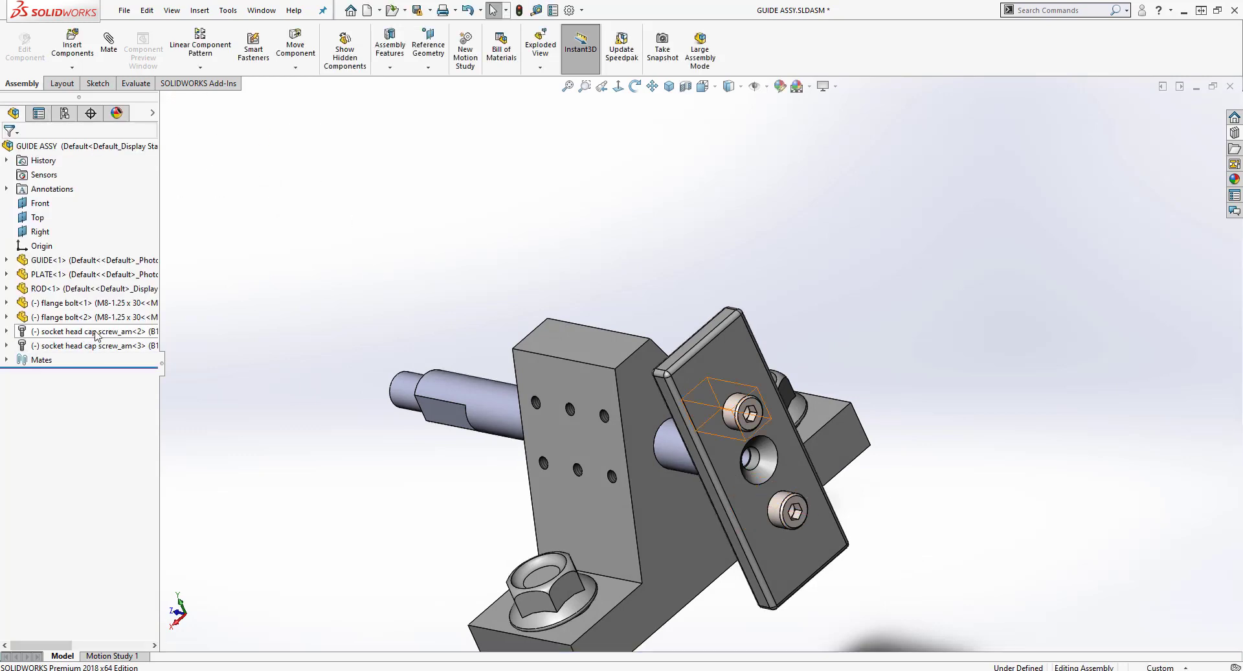
Step: Examine the mates that locate each of the two socket head cap screws on the plate
click(73, 343)
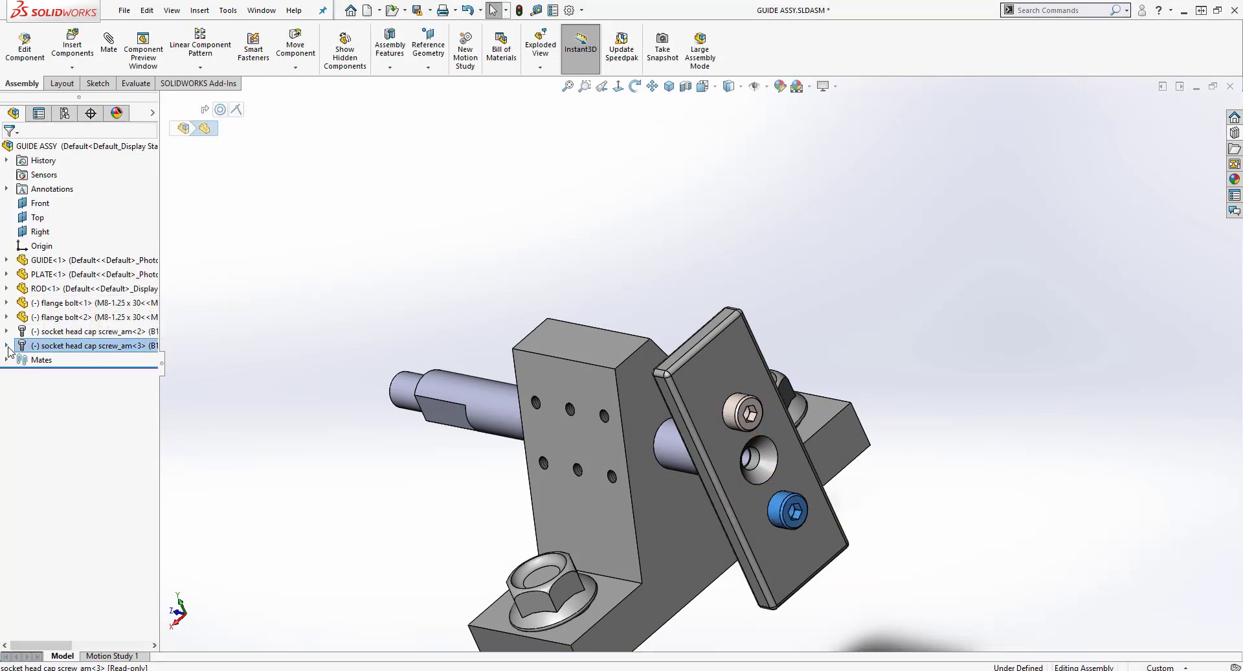
click(7, 346)
click(21, 331)
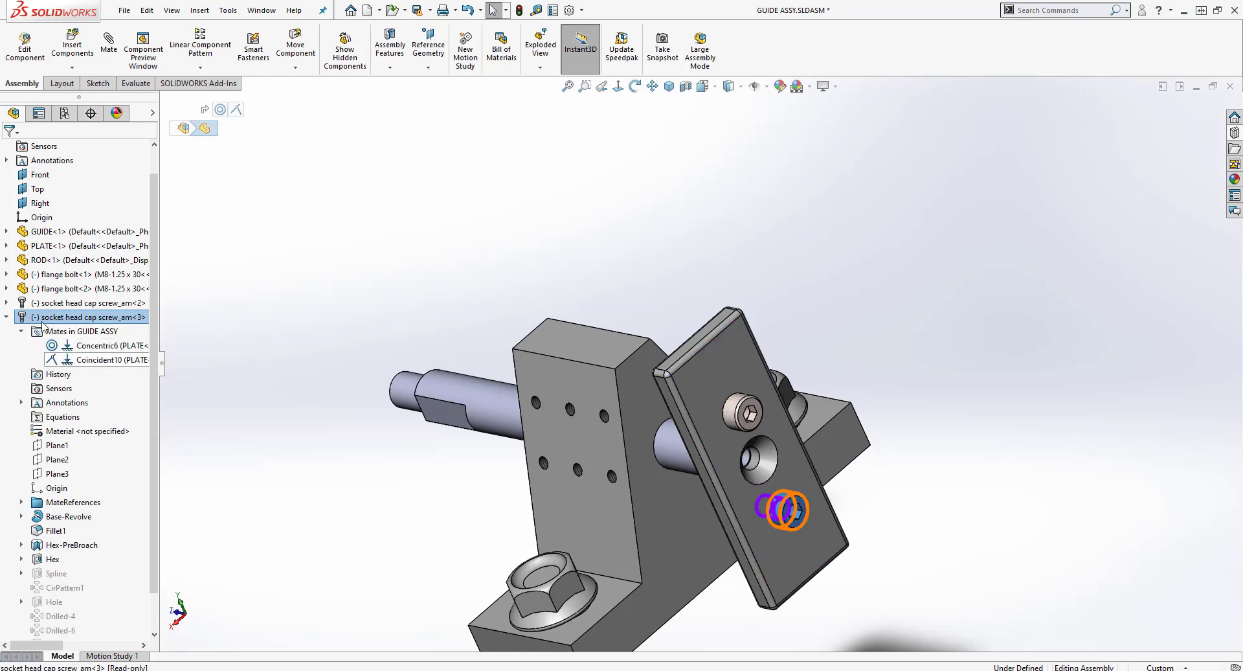
click(6, 303)
click(21, 274)
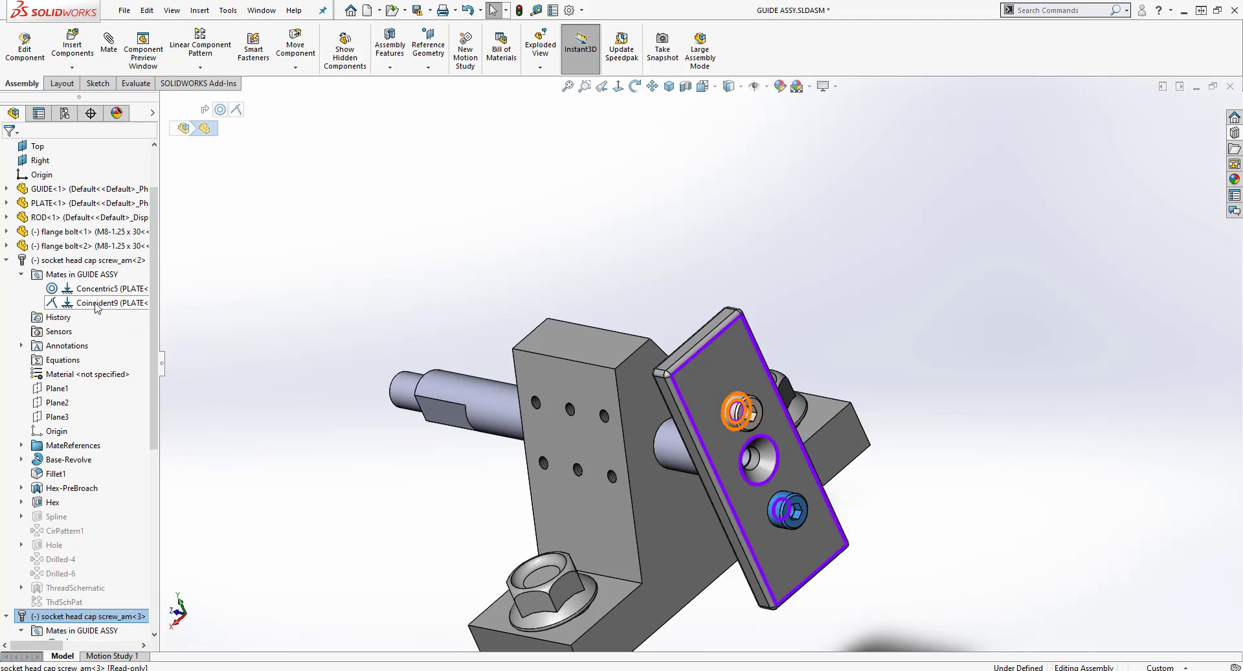
click(336, 285)
mouse_move(336, 285)
middle_down()
mouse_move(402, 285)
mouse_move(327, 269)
middle_up()
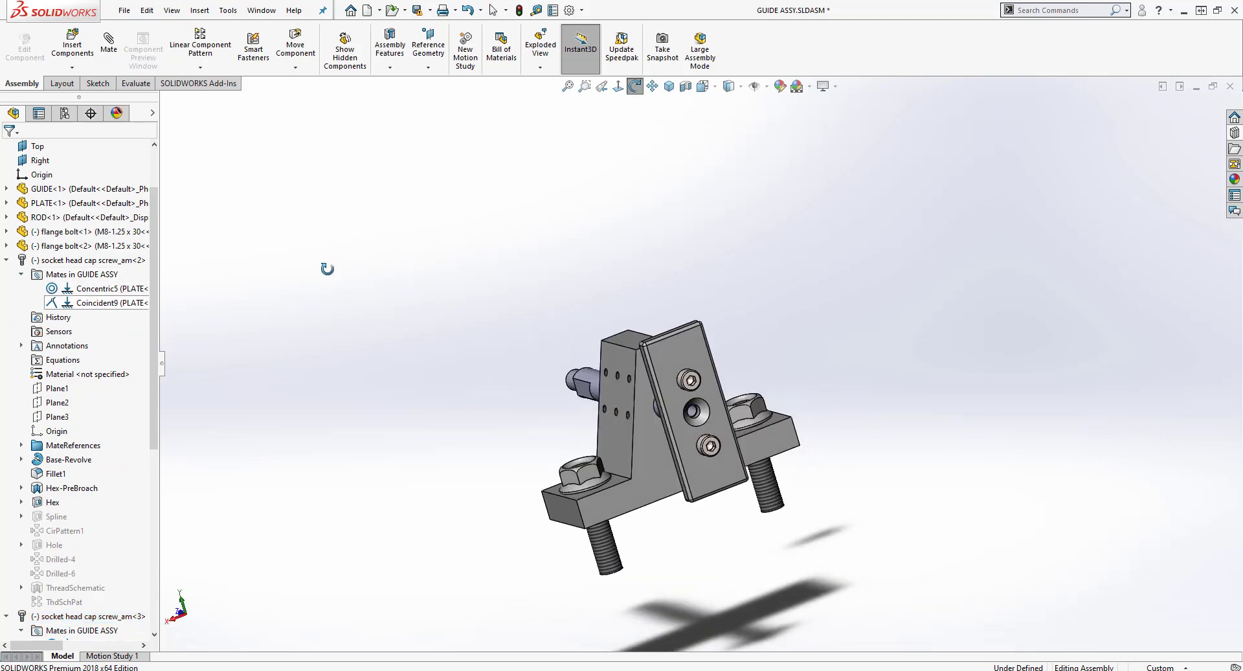
click(1234, 133)
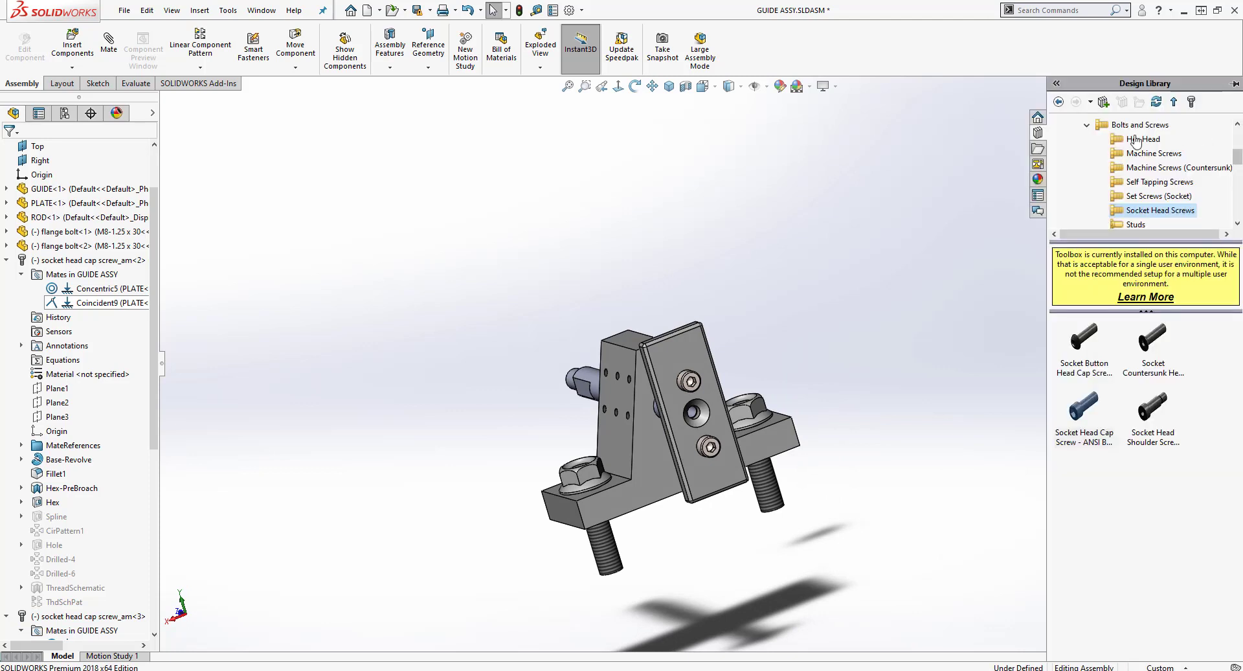
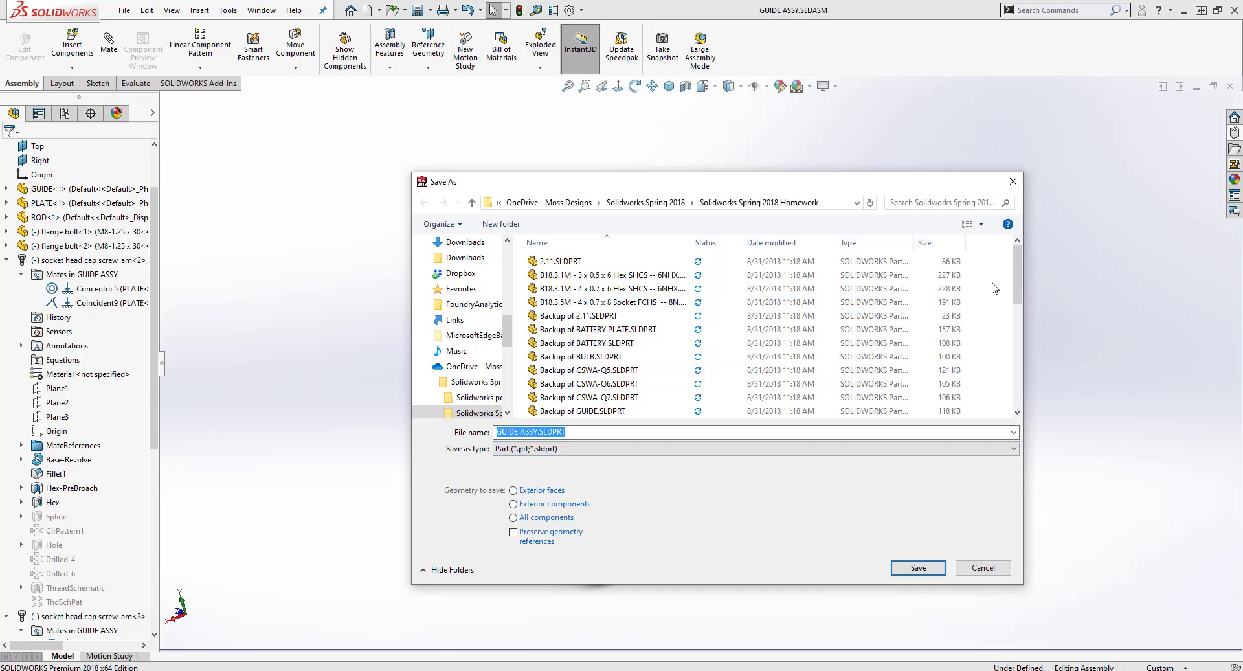
mouse_move(1019, 272)
mouse_down()
mouse_move(1018, 382)
mouse_move(1017, 274)
mouse_up()
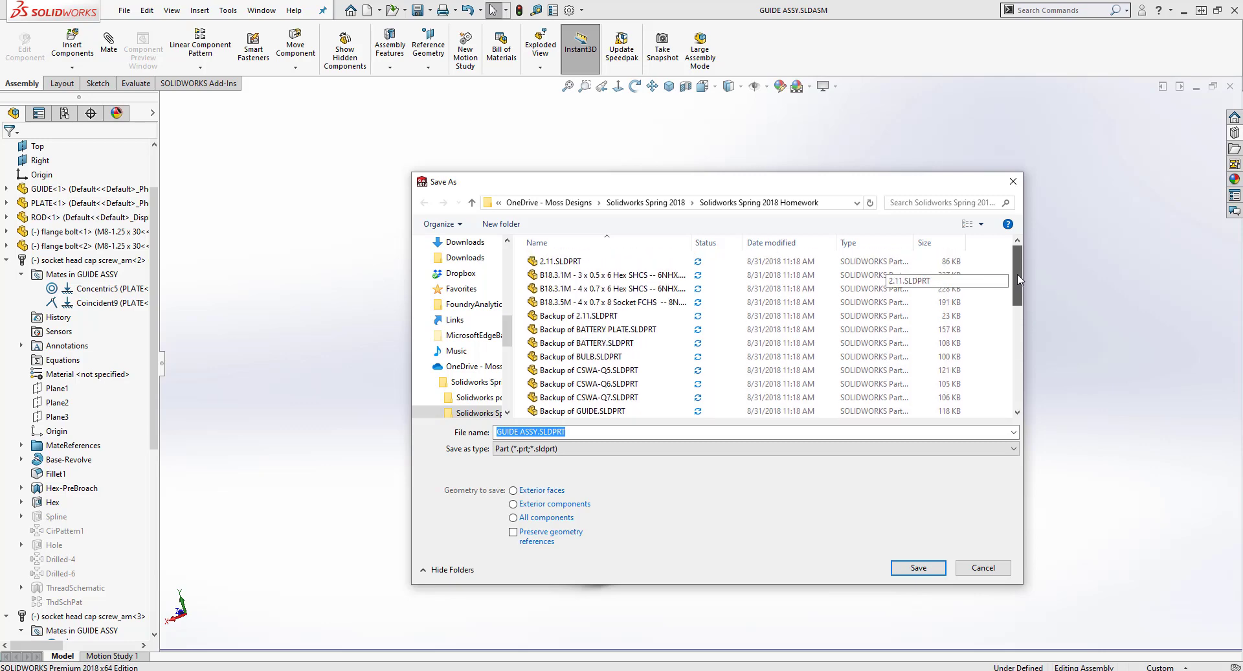
click(156, 369)
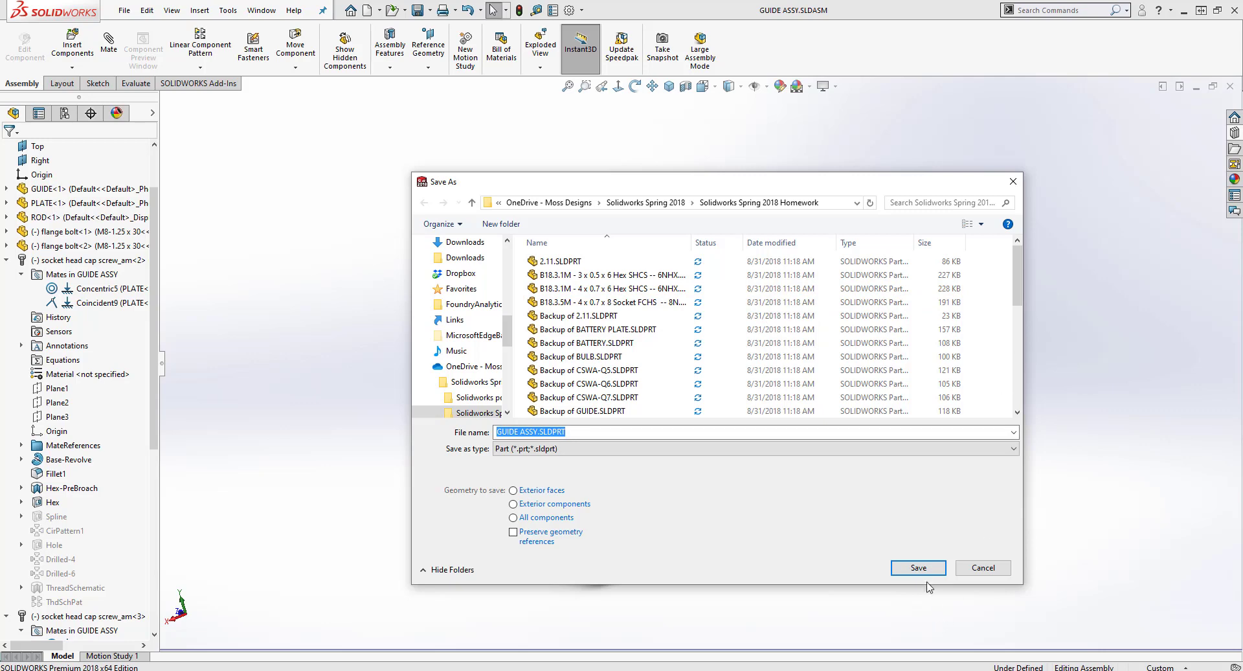
click(980, 570)
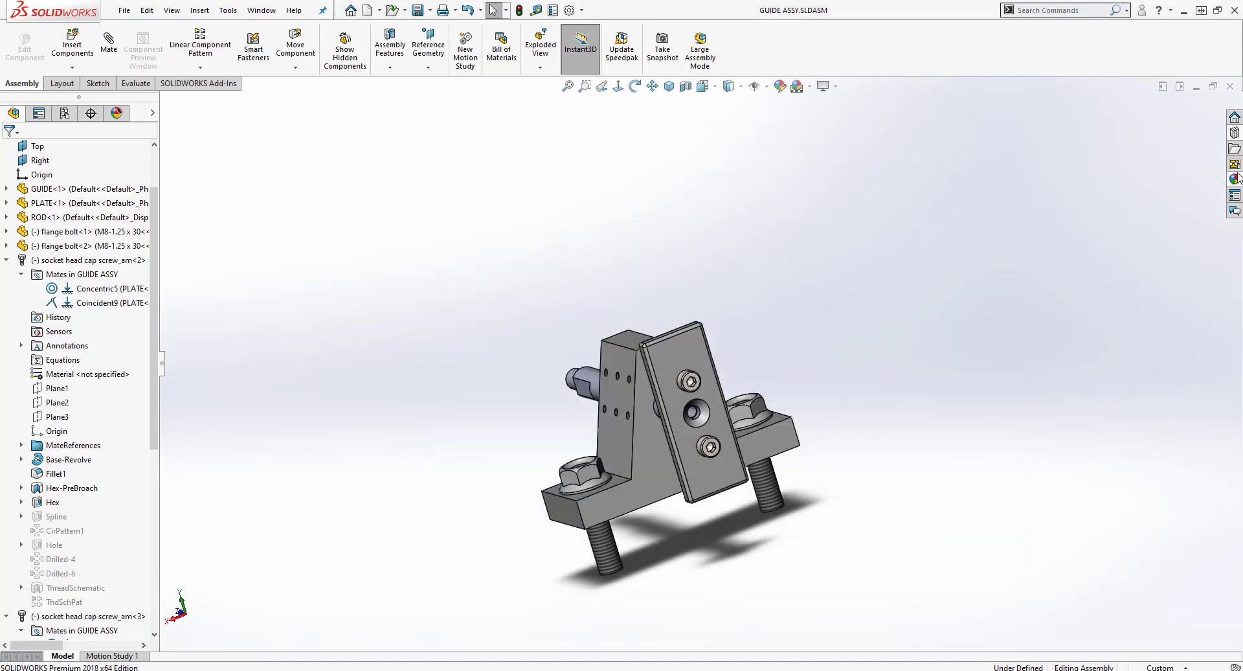
Step: Open the Toolbox configuration and set the user settings for files to Create Parts
click(1235, 132)
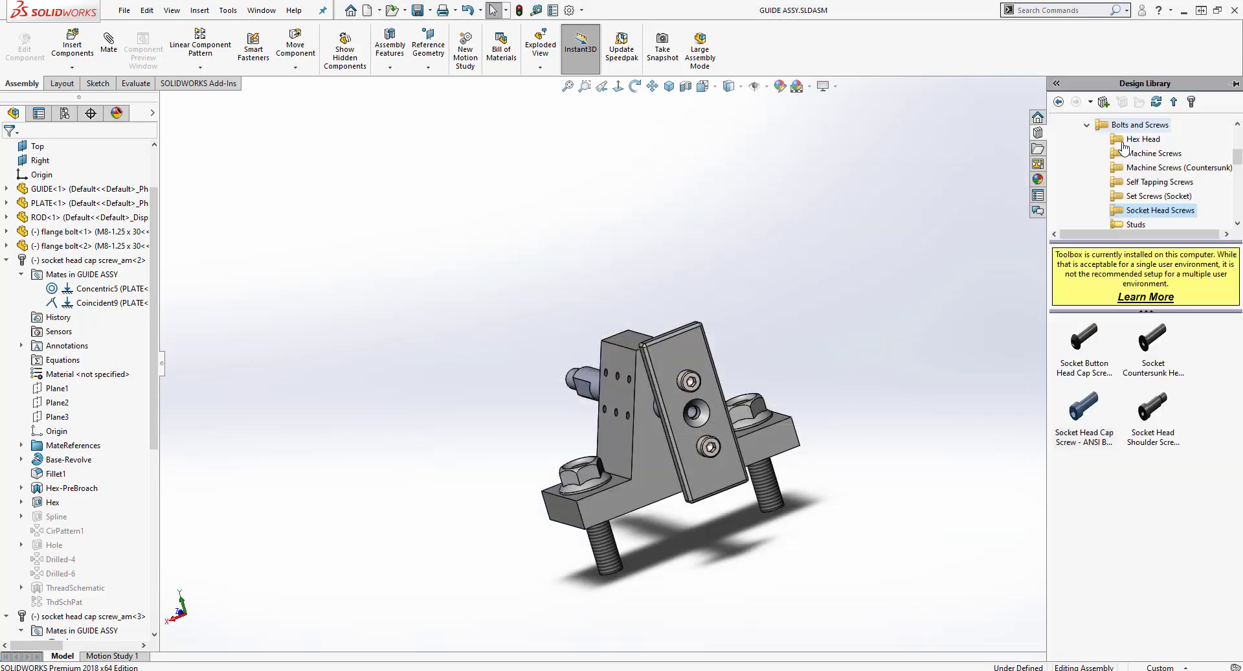
right_click(1103, 470)
click(1117, 474)
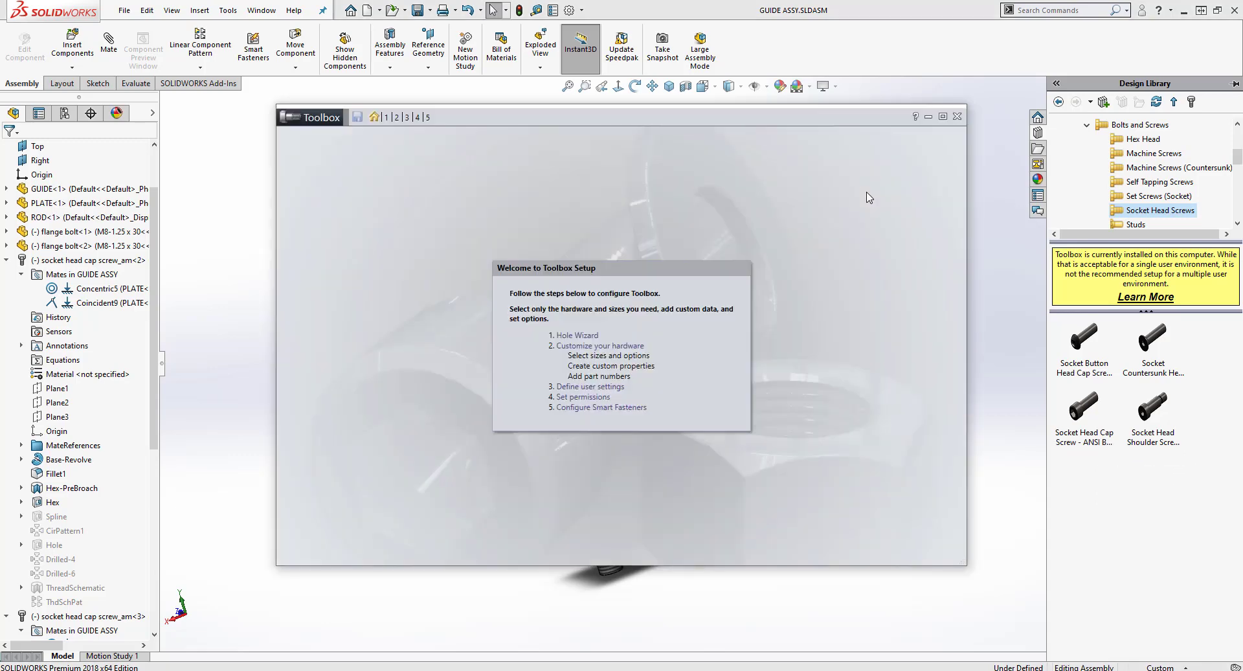
click(407, 118)
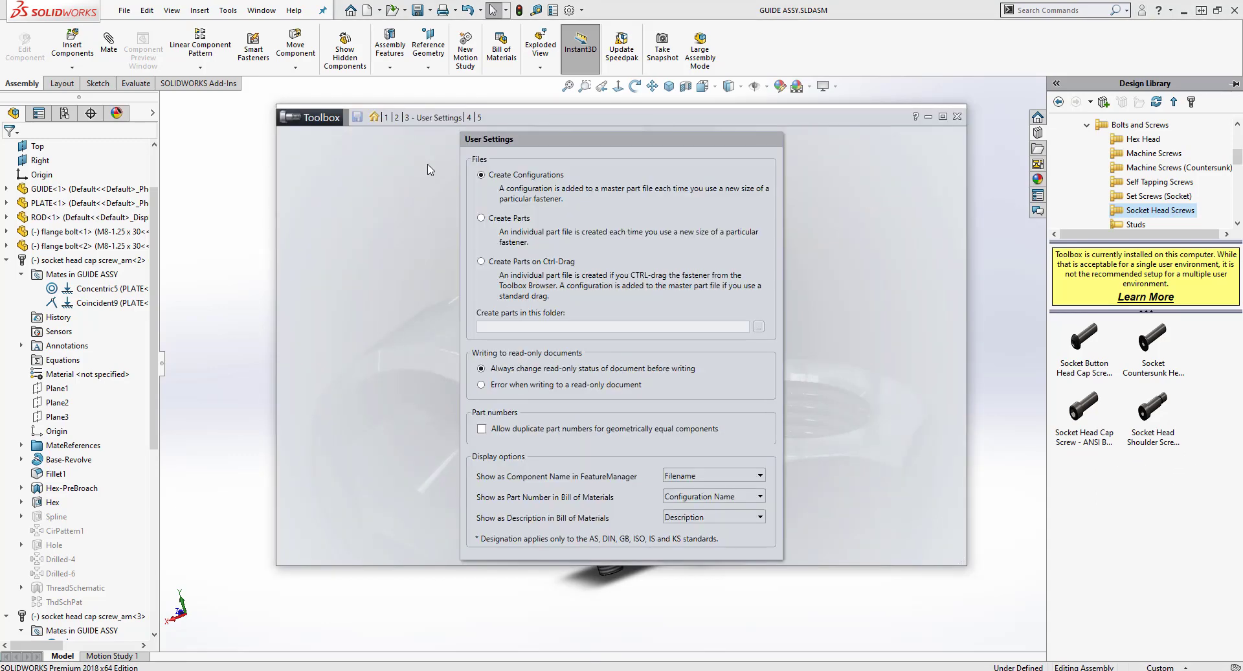
click(482, 218)
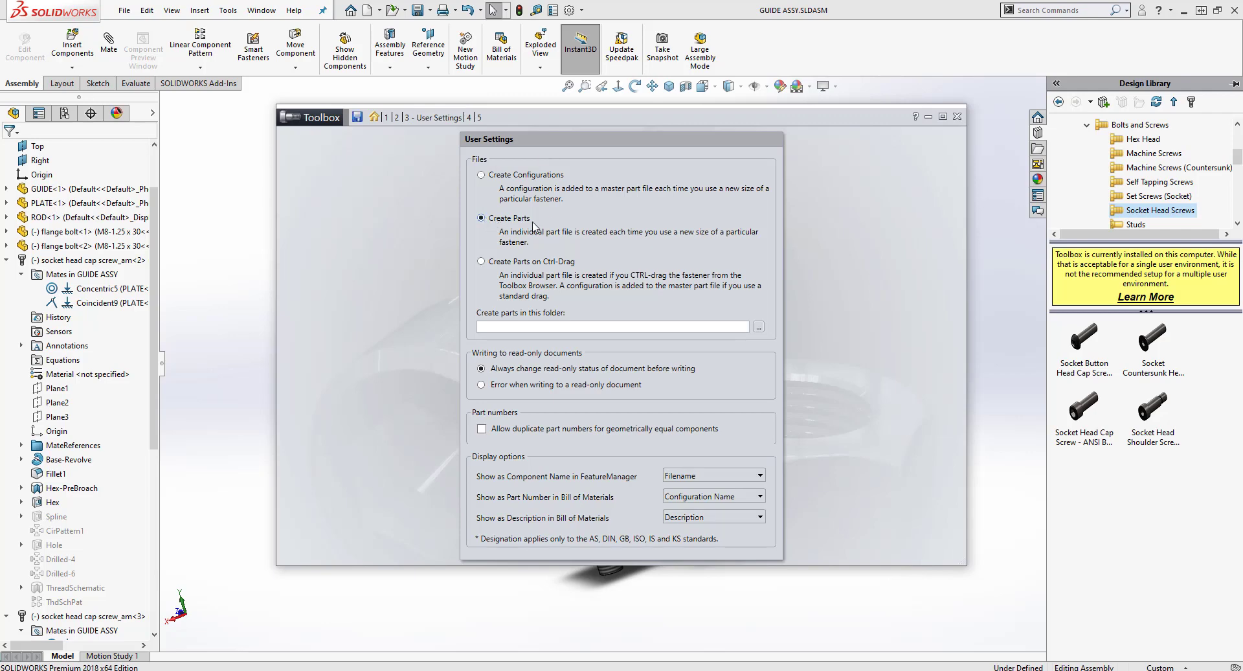
Step: Choose the Solidworks Fall 2018 Homework folder in OneDrive's Solidworks Fall 2018 folder as the location for created Toolbox parts
click(758, 327)
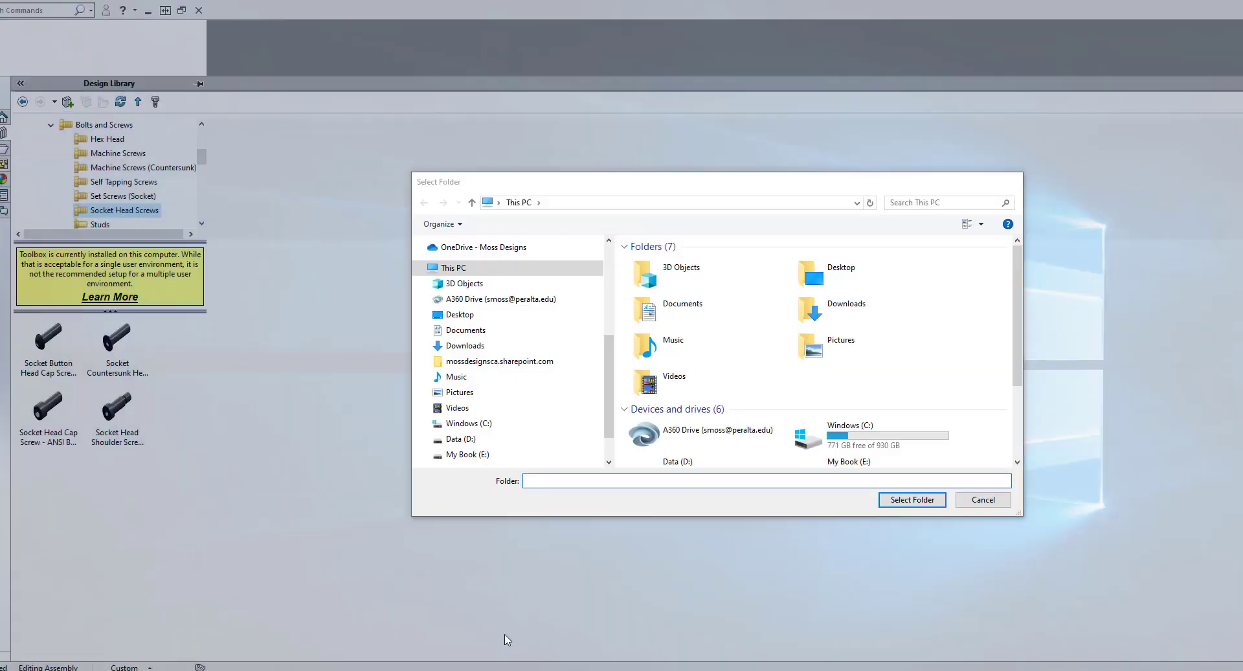
click(482, 625)
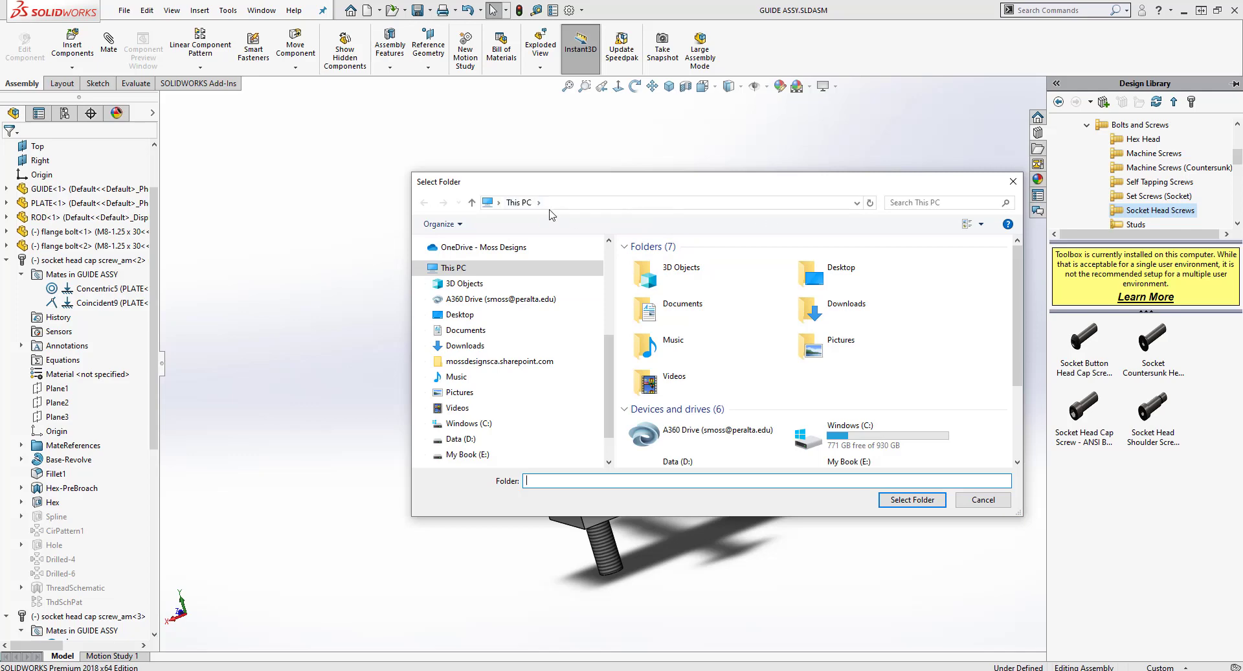
click(456, 439)
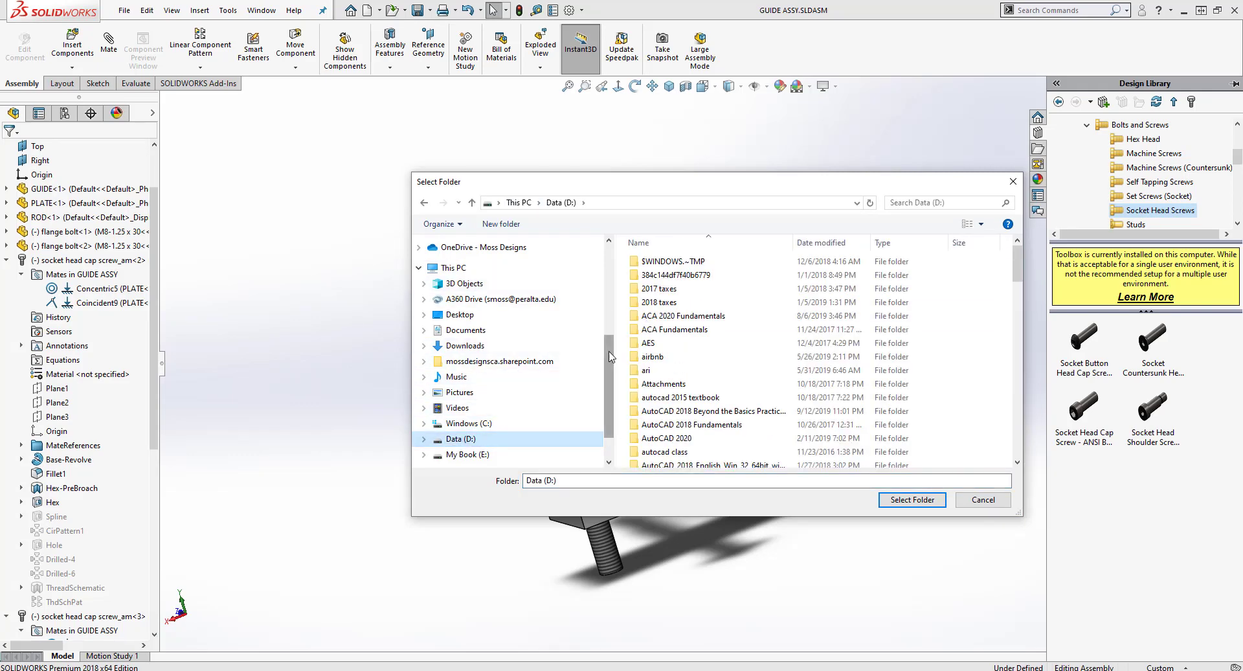
scroll(609, 292, up, 3)
scroll(612, 292, down, 1)
click(419, 371)
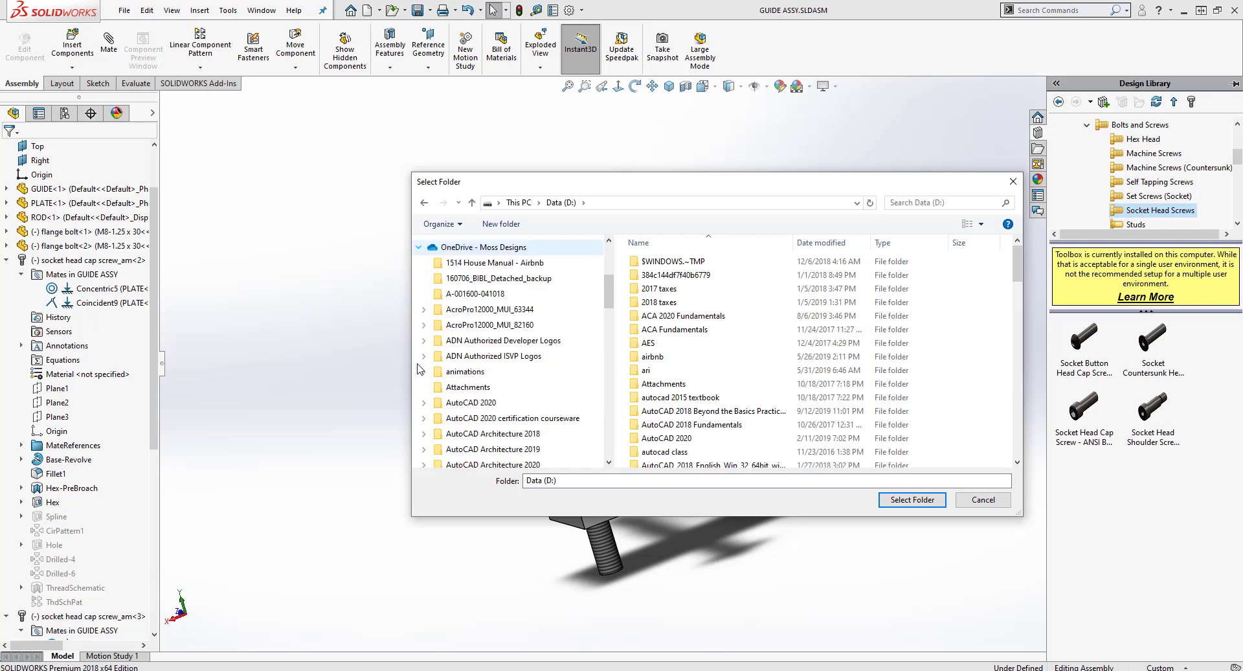
drag(608, 302, 611, 392)
click(424, 397)
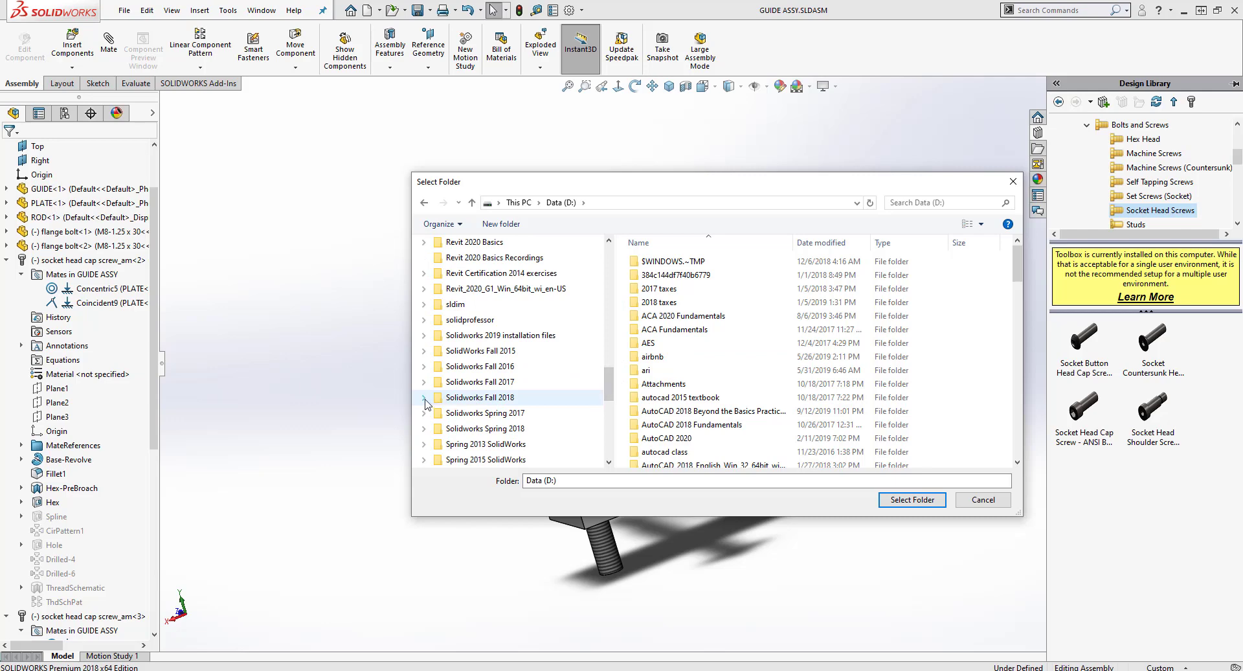
click(505, 412)
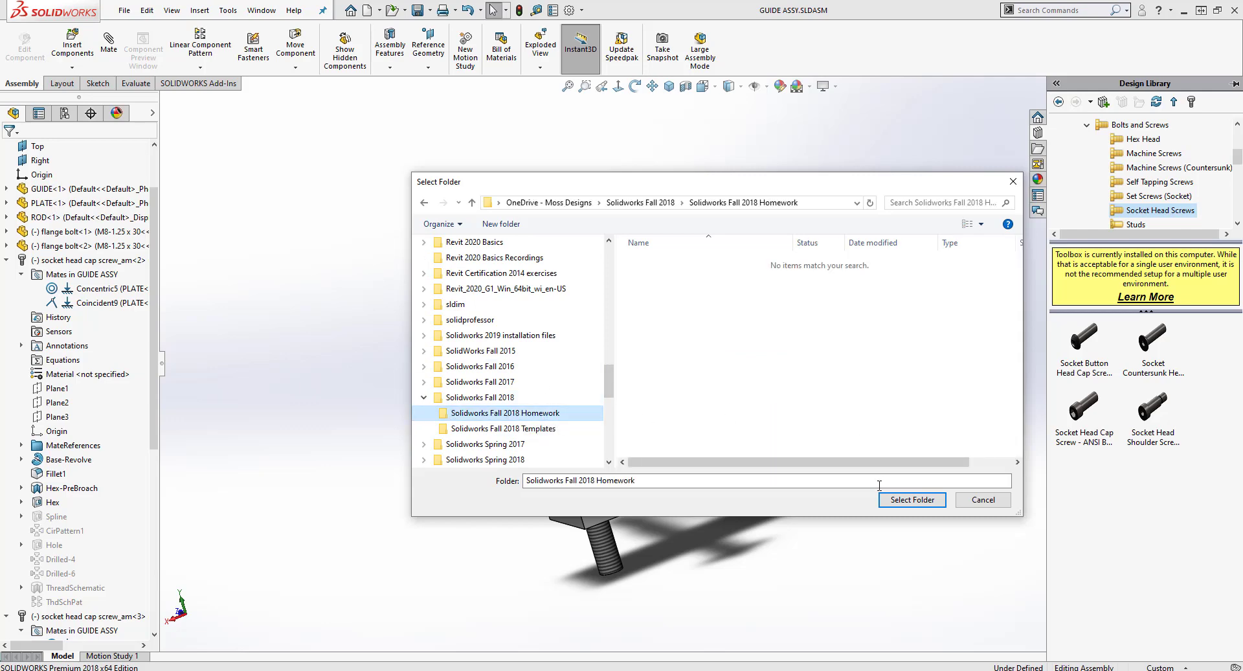
click(912, 500)
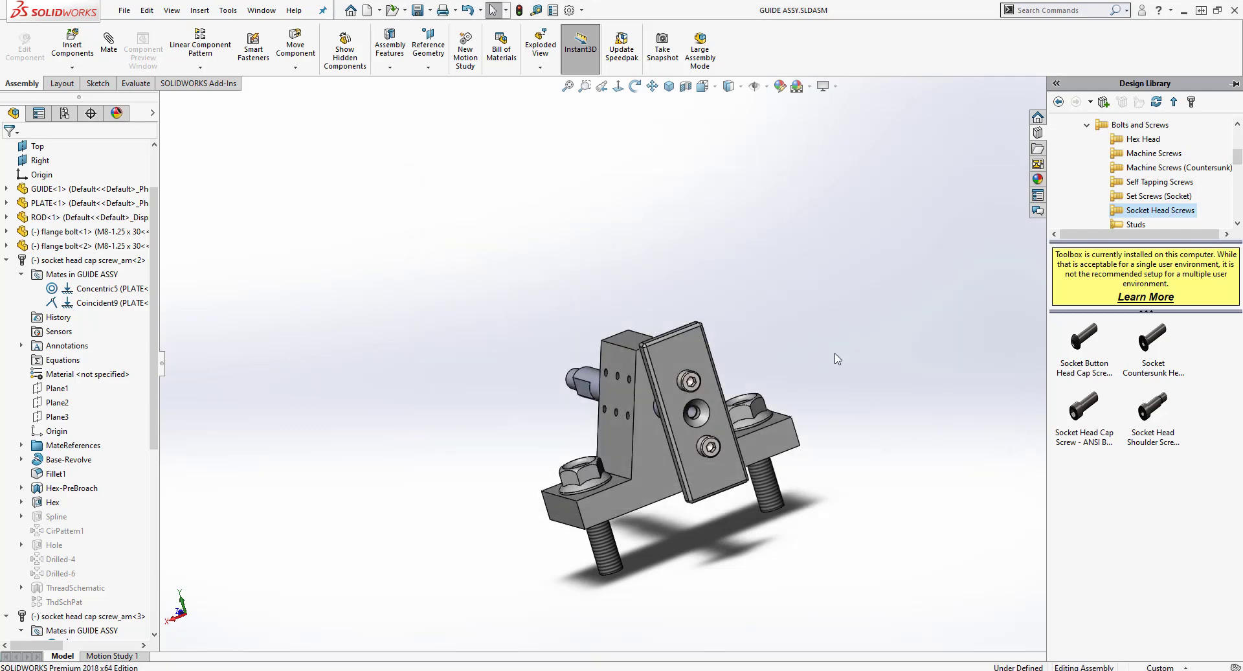
middle_drag(775, 314, 870, 334)
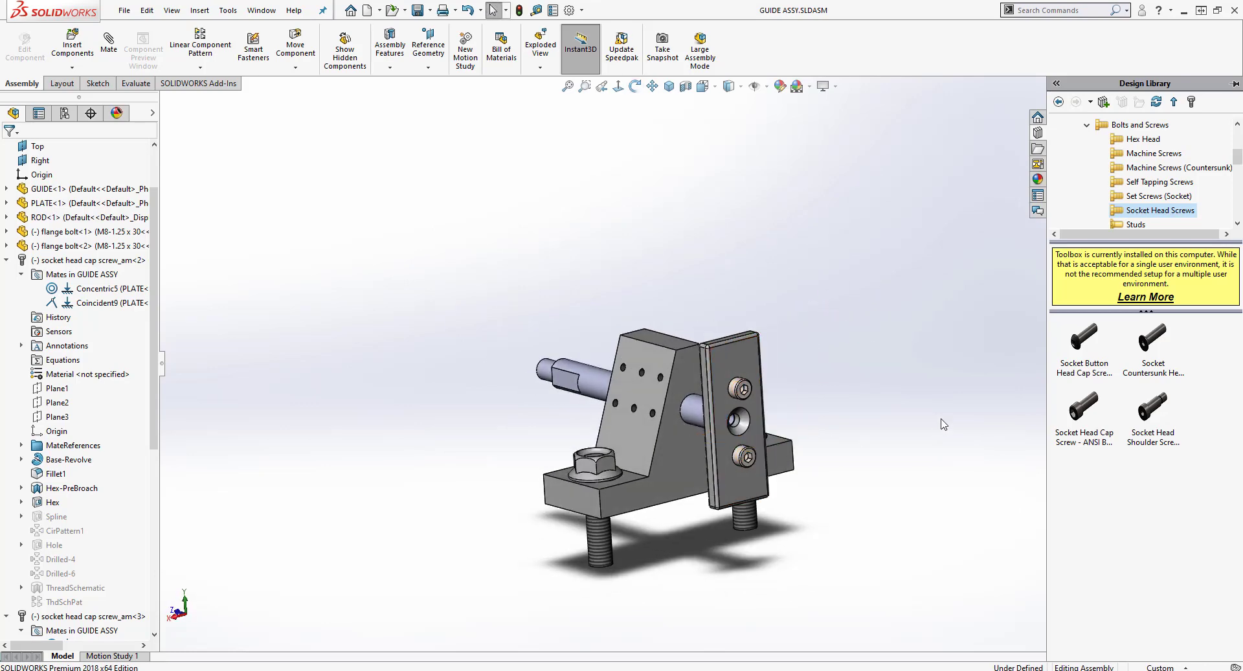
click(1155, 343)
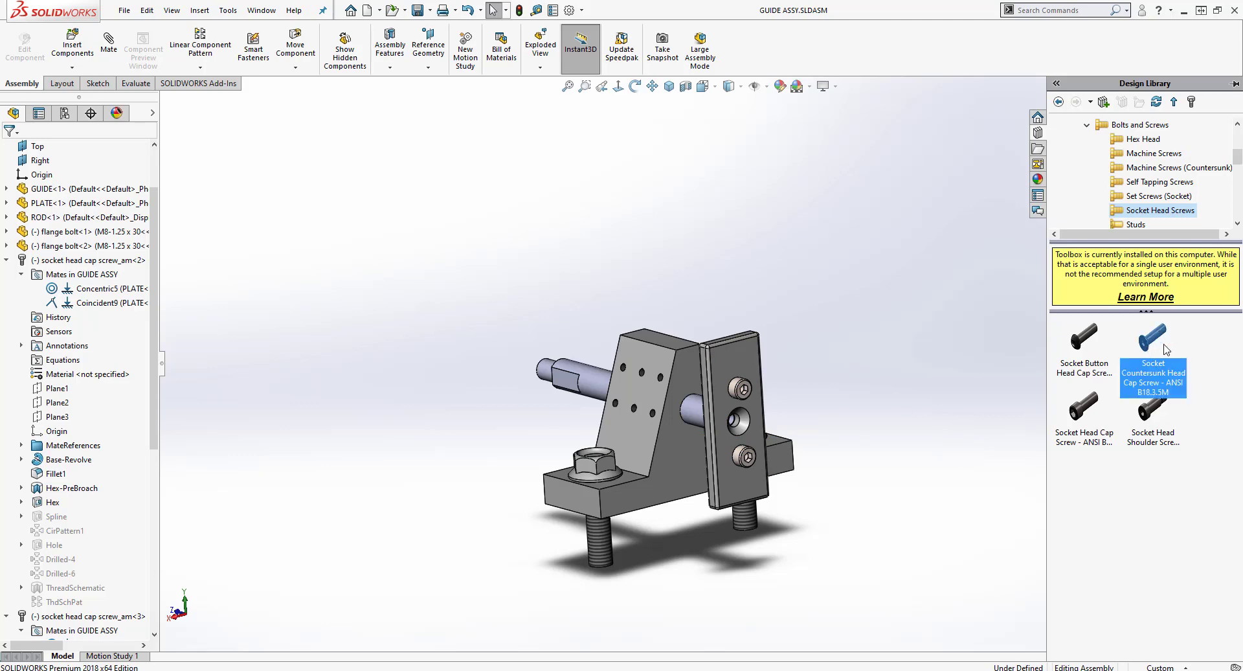
drag(1151, 355, 741, 428)
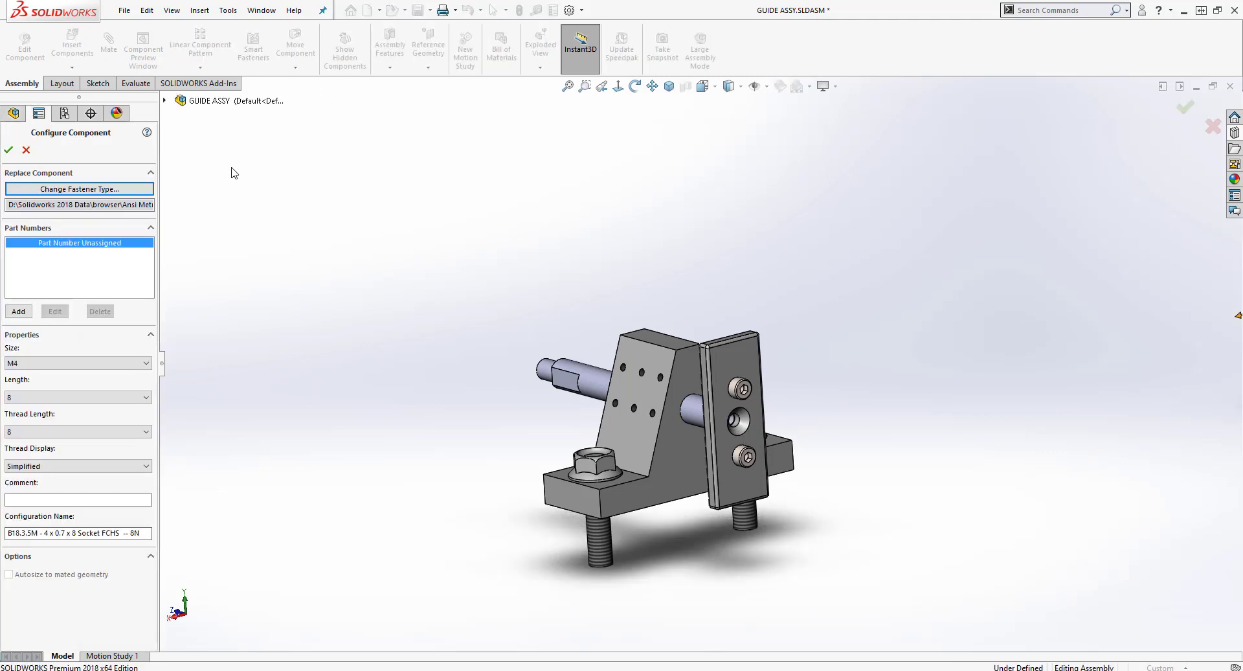
click(26, 151)
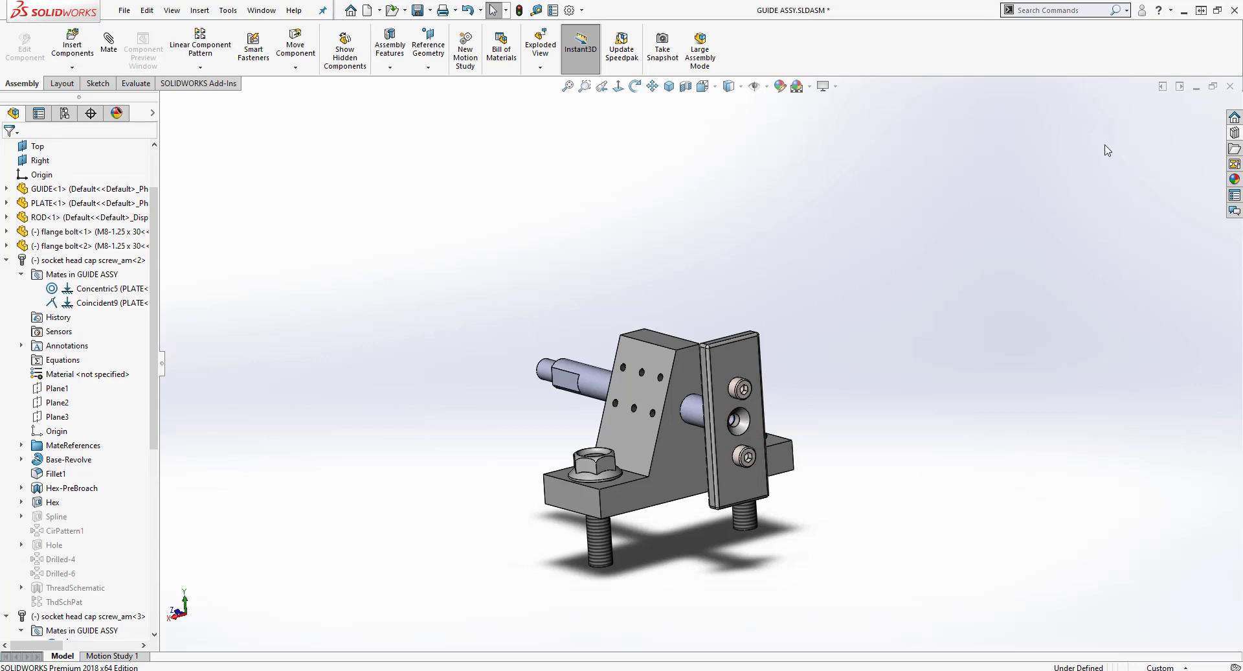
Step: Insert one Toolbox ANSI B18.3.5M socket countersunk head cap screw into the plate's middle hole, with size M4 and length 8
click(1235, 133)
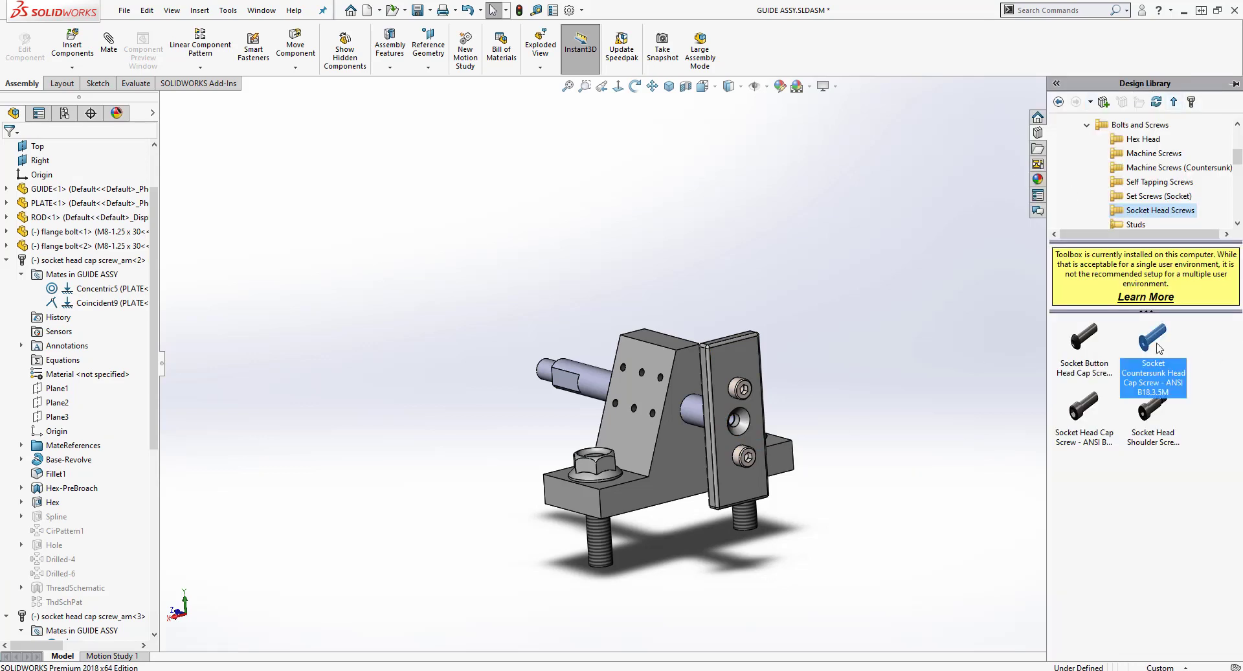
drag(1152, 336, 741, 428)
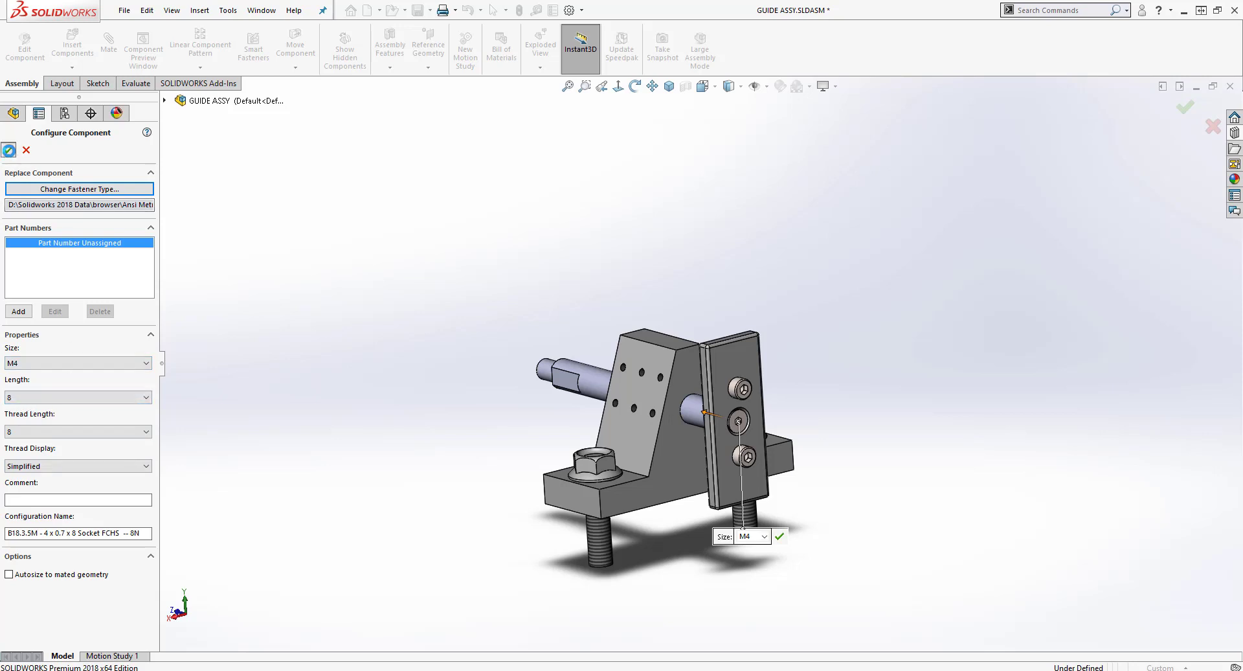
key(Return)
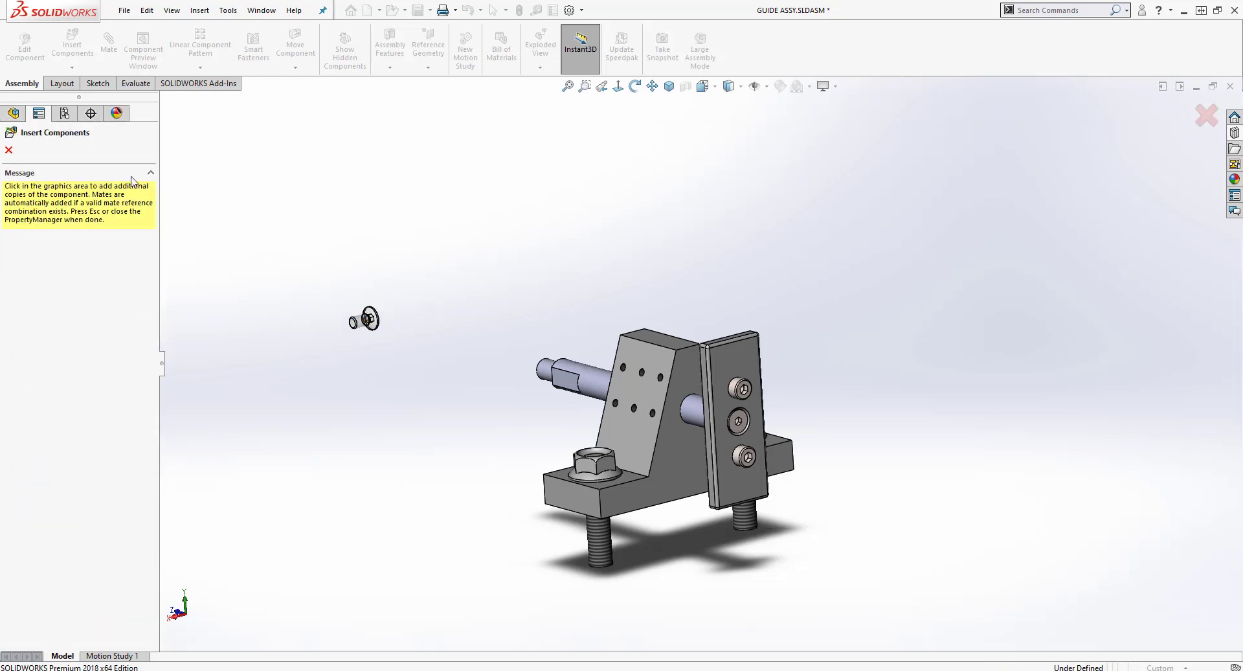
key(Escape)
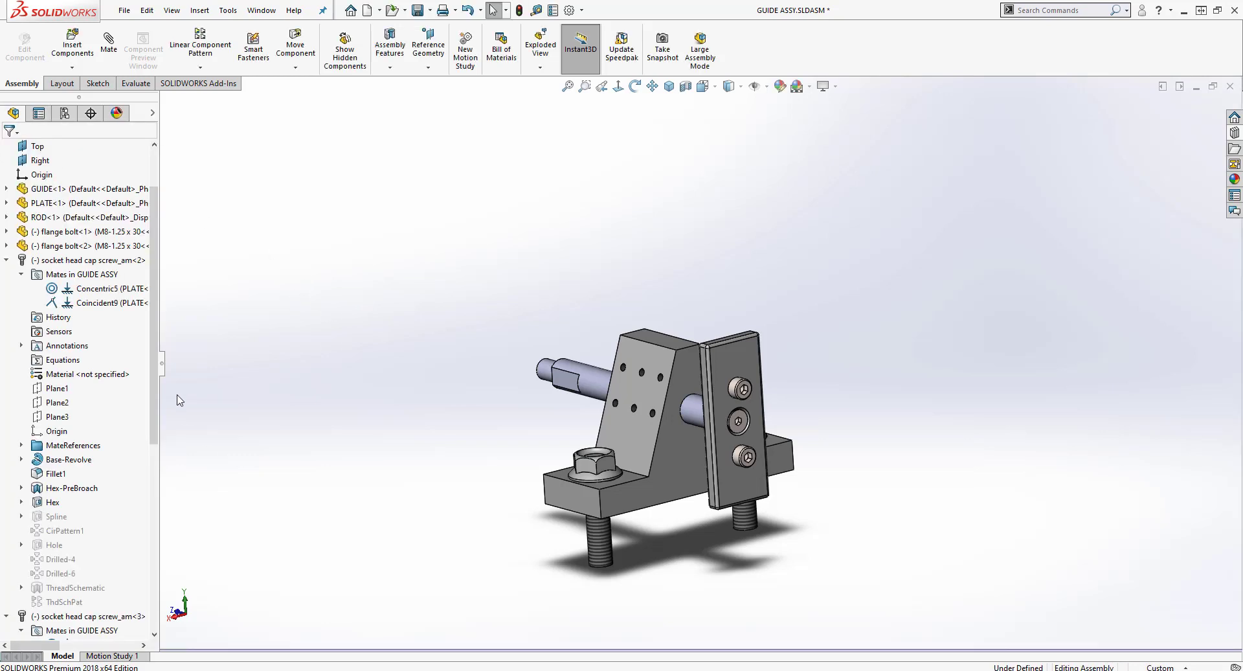
Step: Collapse the two socket head cap screws in the tree and examine the mates that locate the countersunk screw in the plate
click(6, 260)
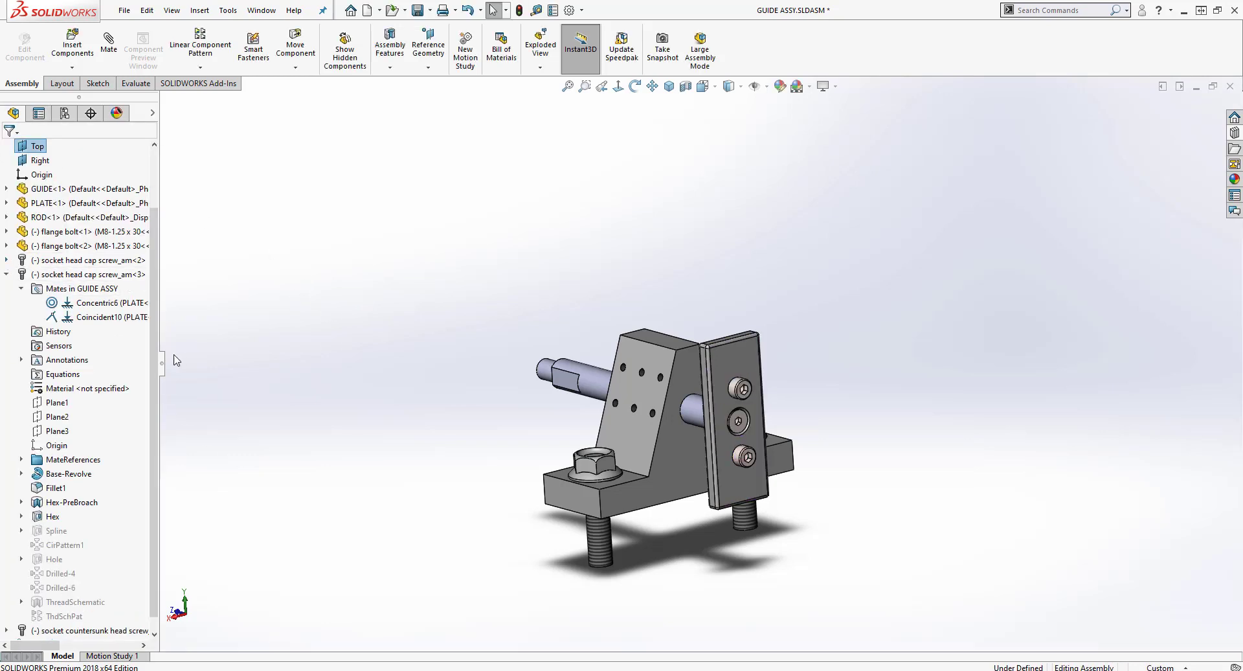
click(6, 274)
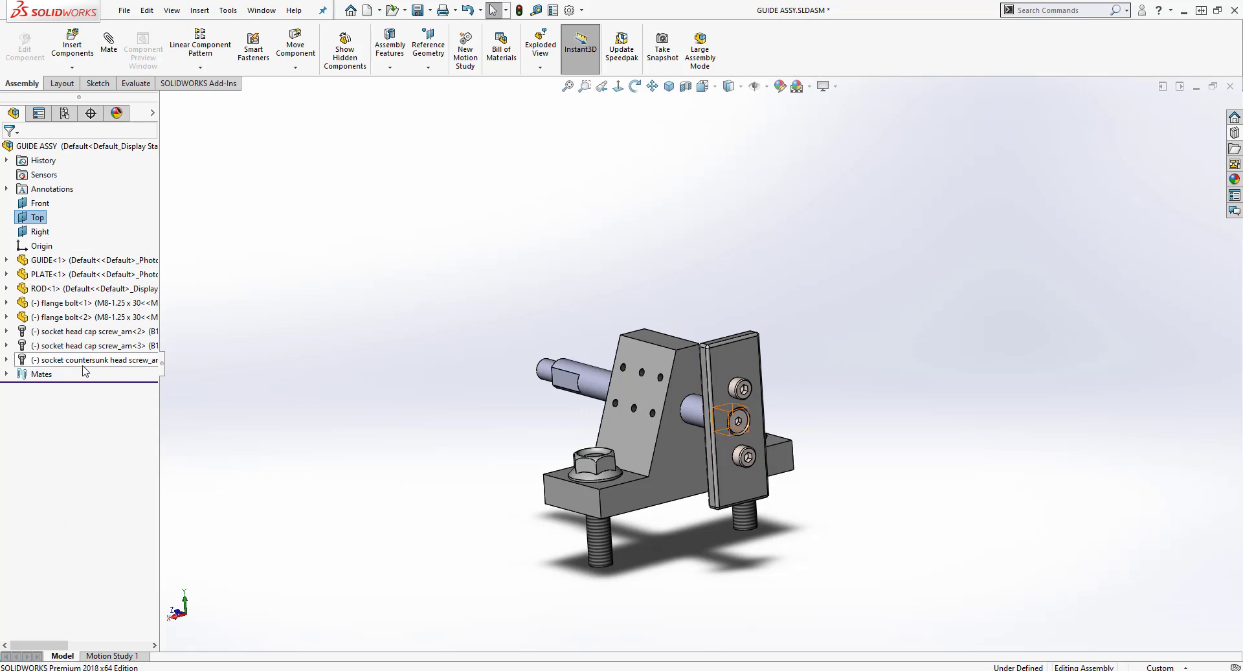
click(102, 360)
click(6, 360)
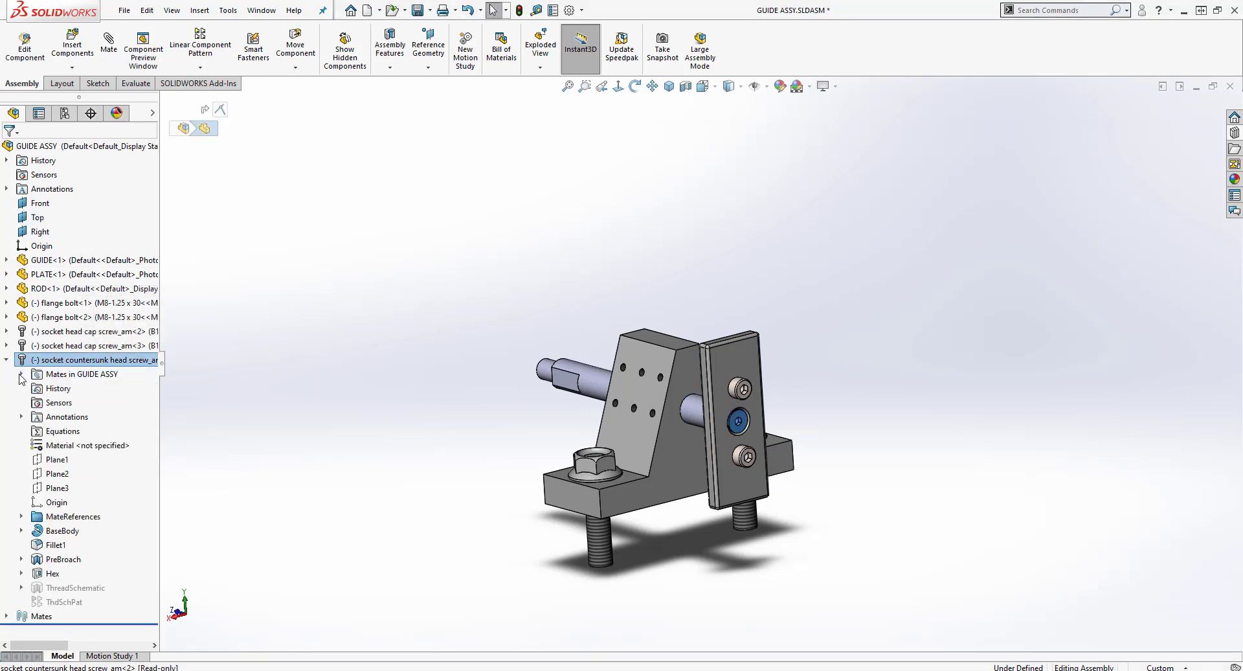
click(21, 374)
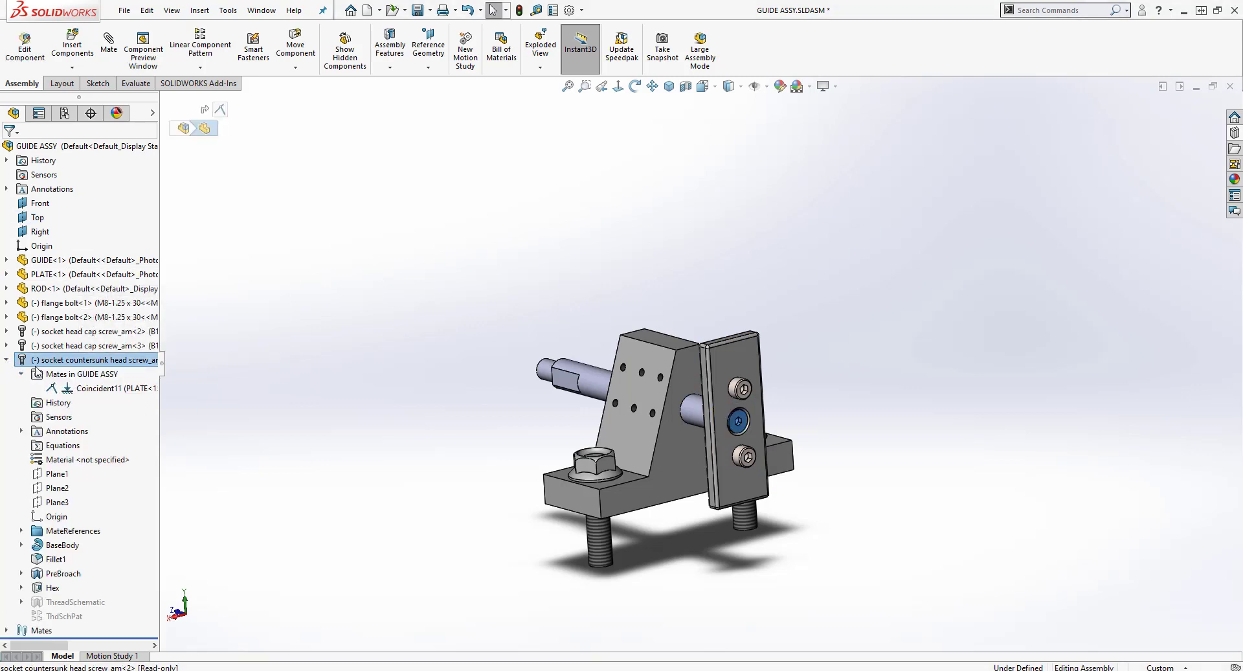
click(87, 389)
scroll(835, 424, down, 5)
middle_drag(758, 387, 808, 361)
click(814, 363)
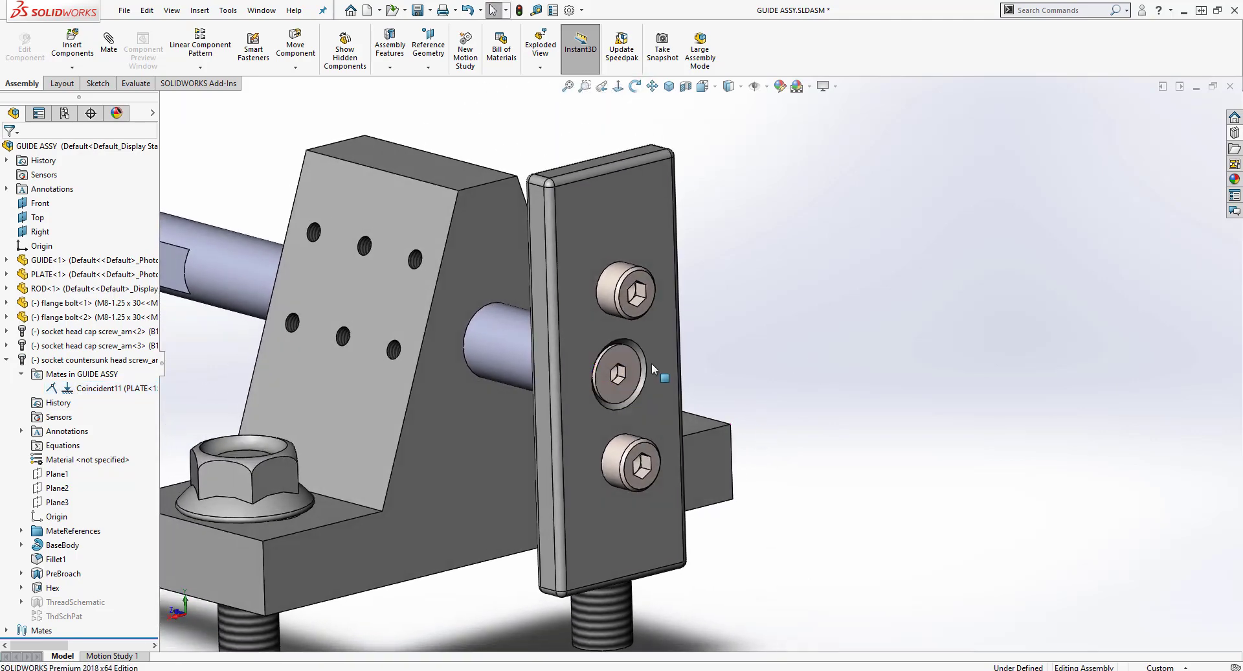
Step: Test the countersunk screw's remaining freedom by trying to move it in the plate's middle hole
click(621, 352)
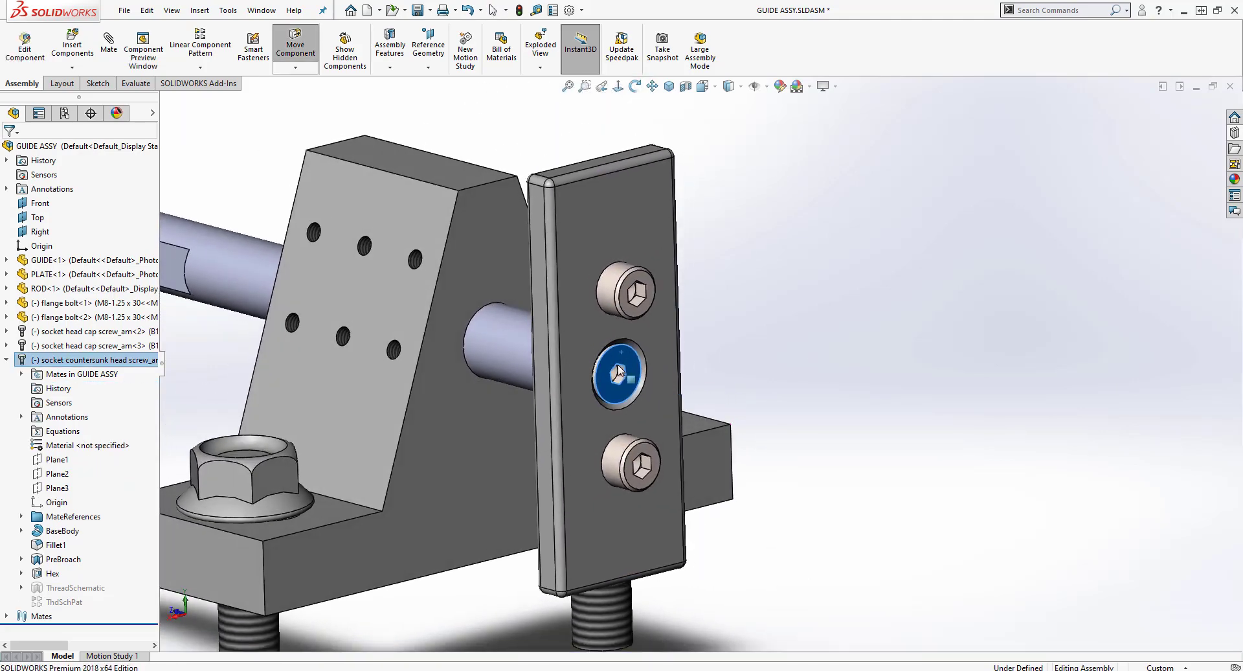
drag(640, 392, 631, 379)
click(946, 369)
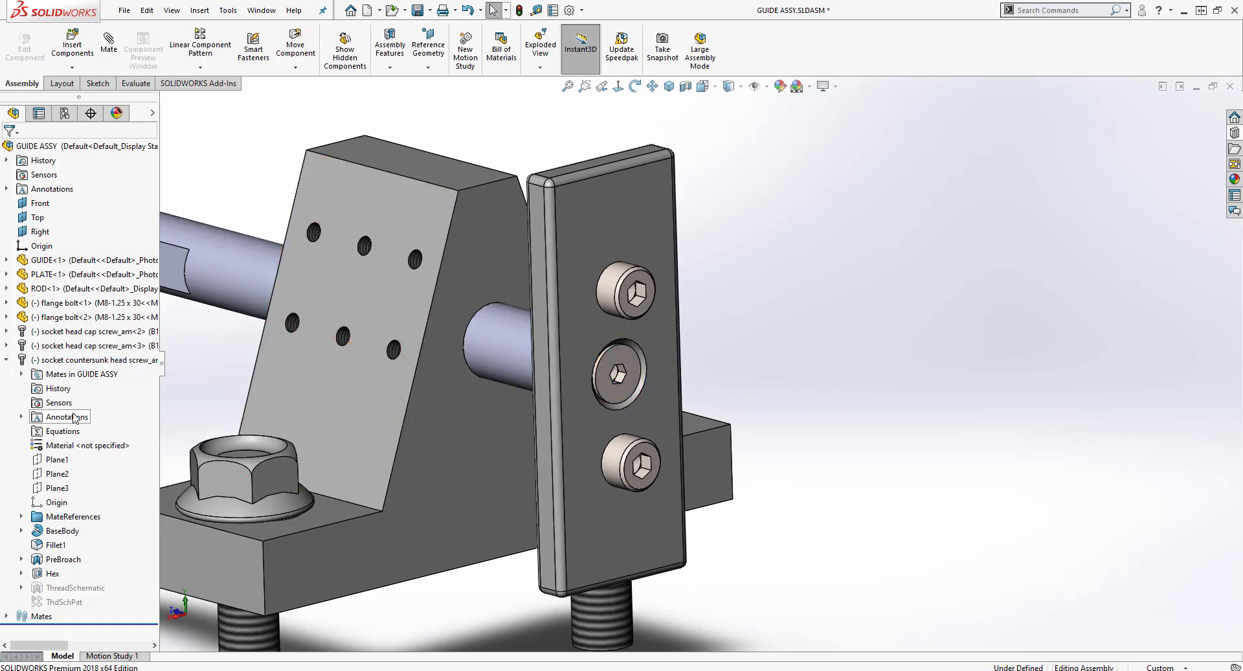
Step: Lock concentric rotation for all of the assembly's mates and check whether the countersunk screw still moves
right_click(41, 616)
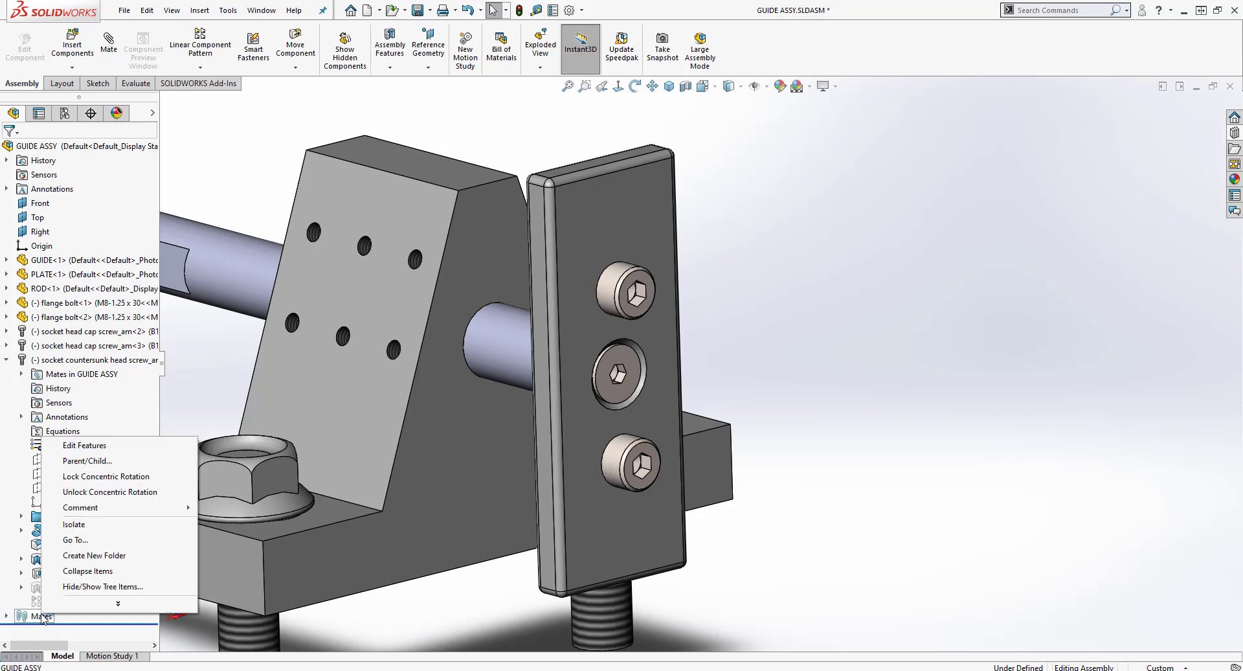
click(102, 477)
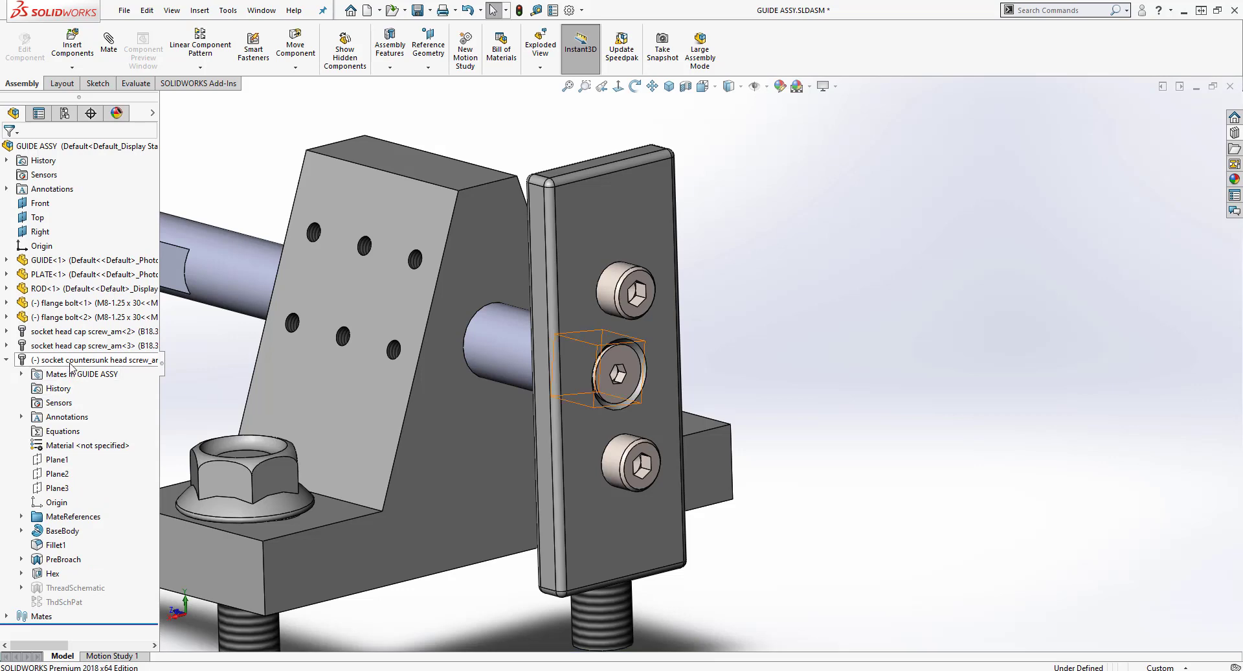
click(625, 366)
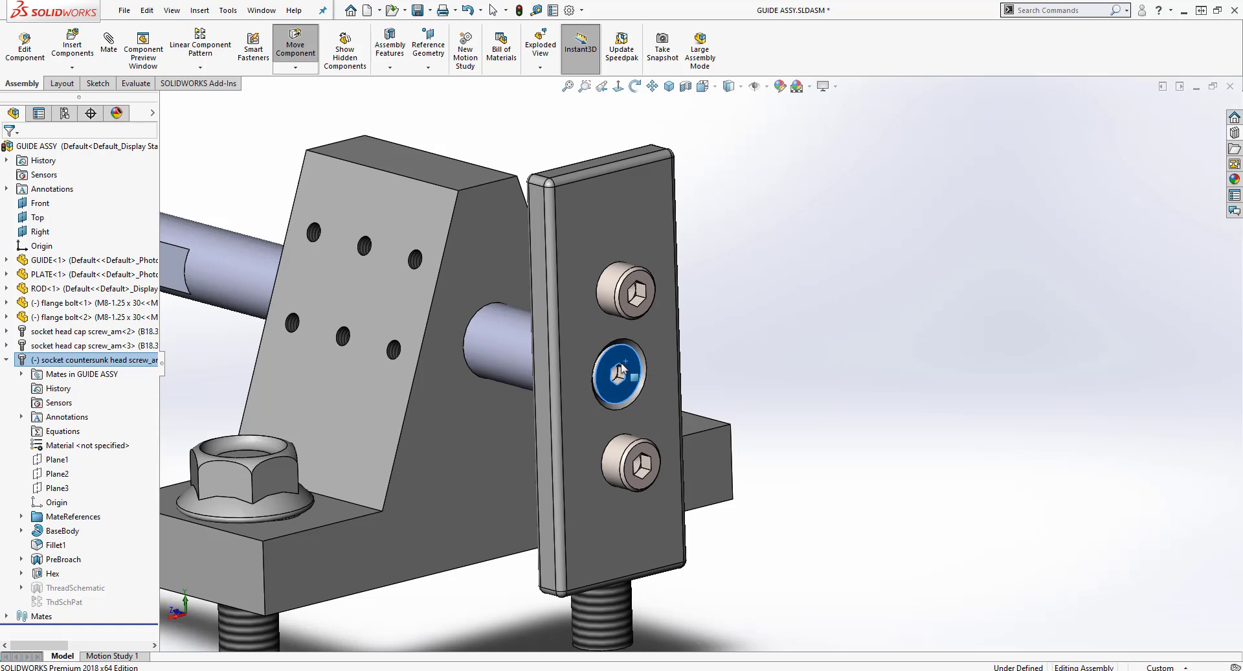
key(Escape)
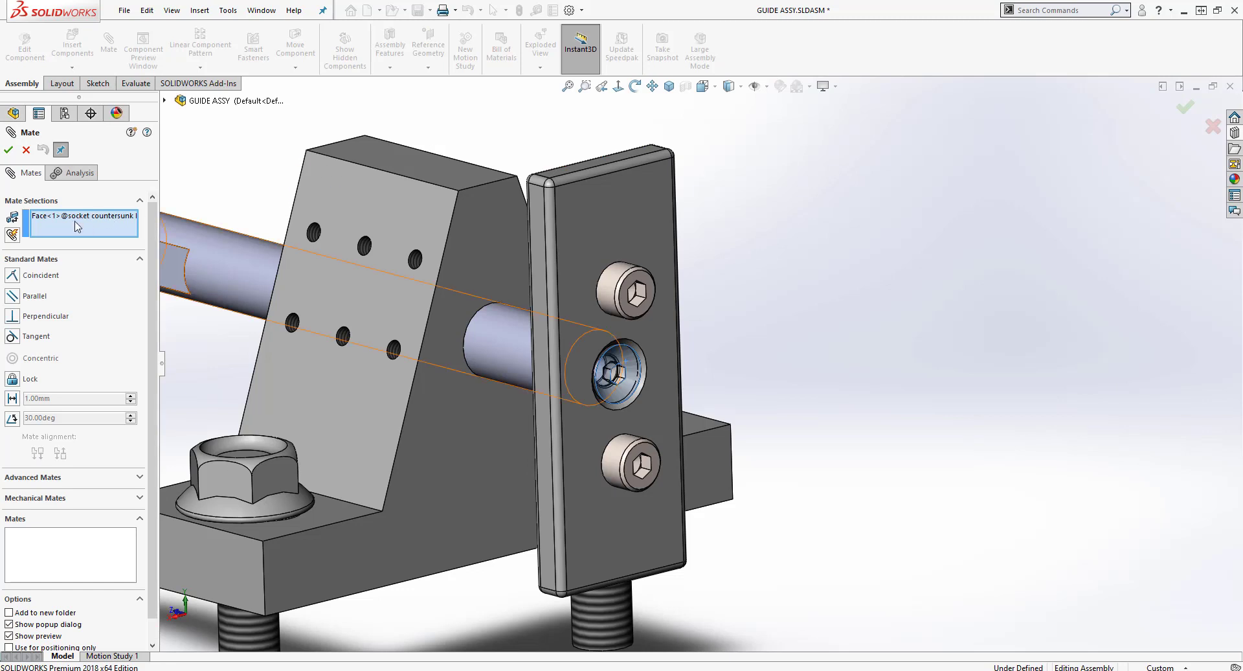
Step: Add a parallel mate between a hex socket face of the countersunk screw and the plate's long side face, and collapse the screw in the tree
right_click(75, 220)
click(99, 226)
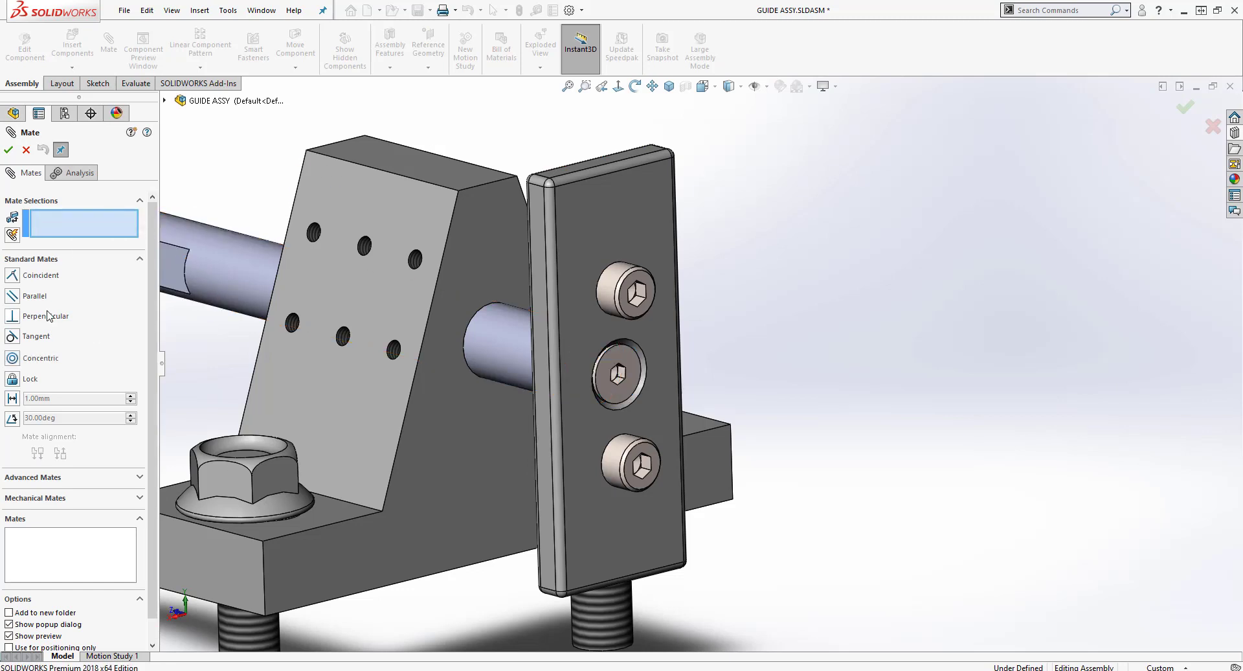
click(14, 296)
scroll(618, 375, down, 5)
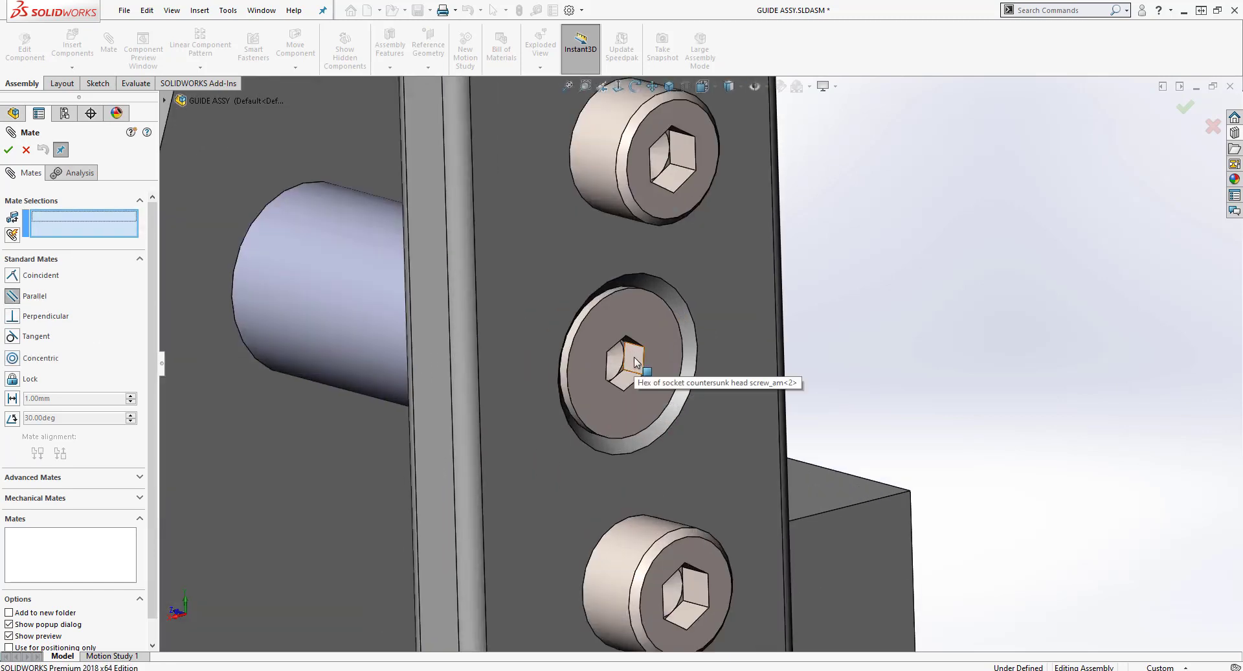
click(635, 363)
click(434, 393)
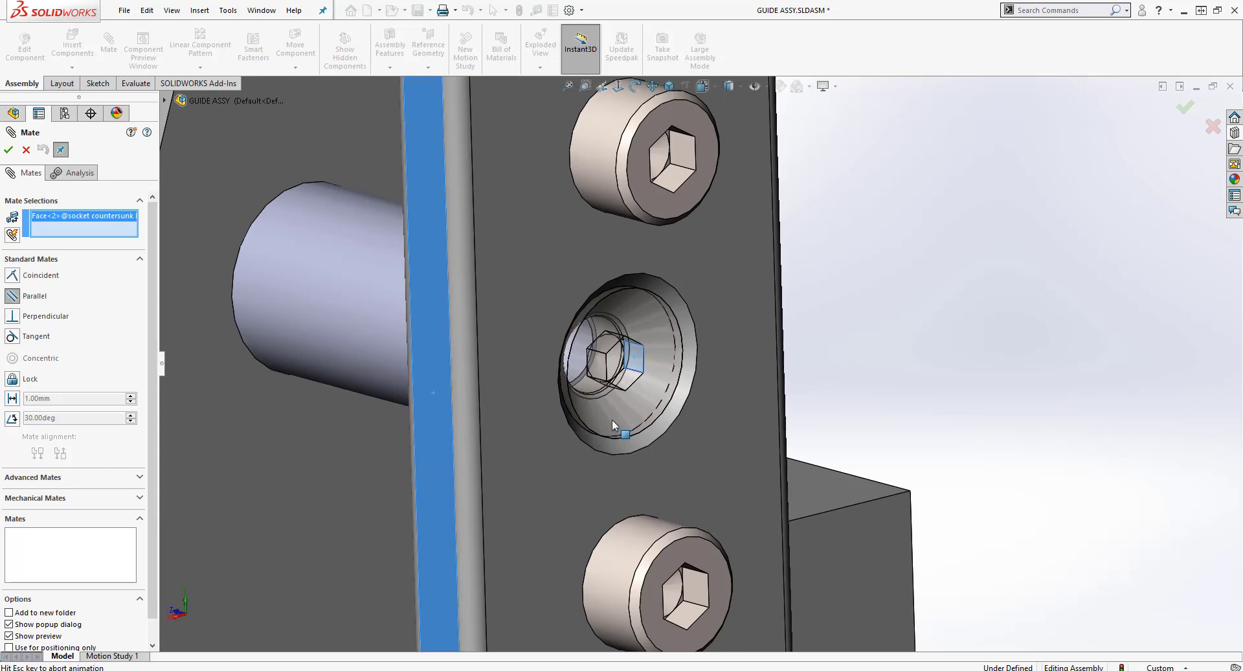
click(8, 149)
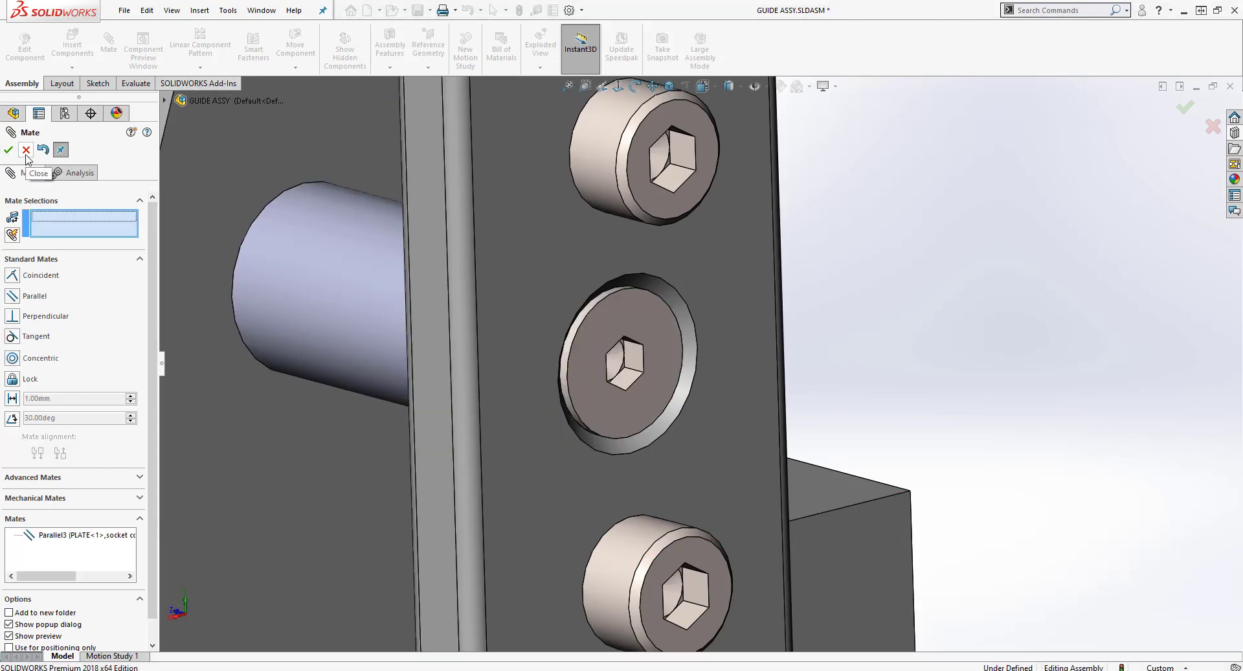
click(26, 154)
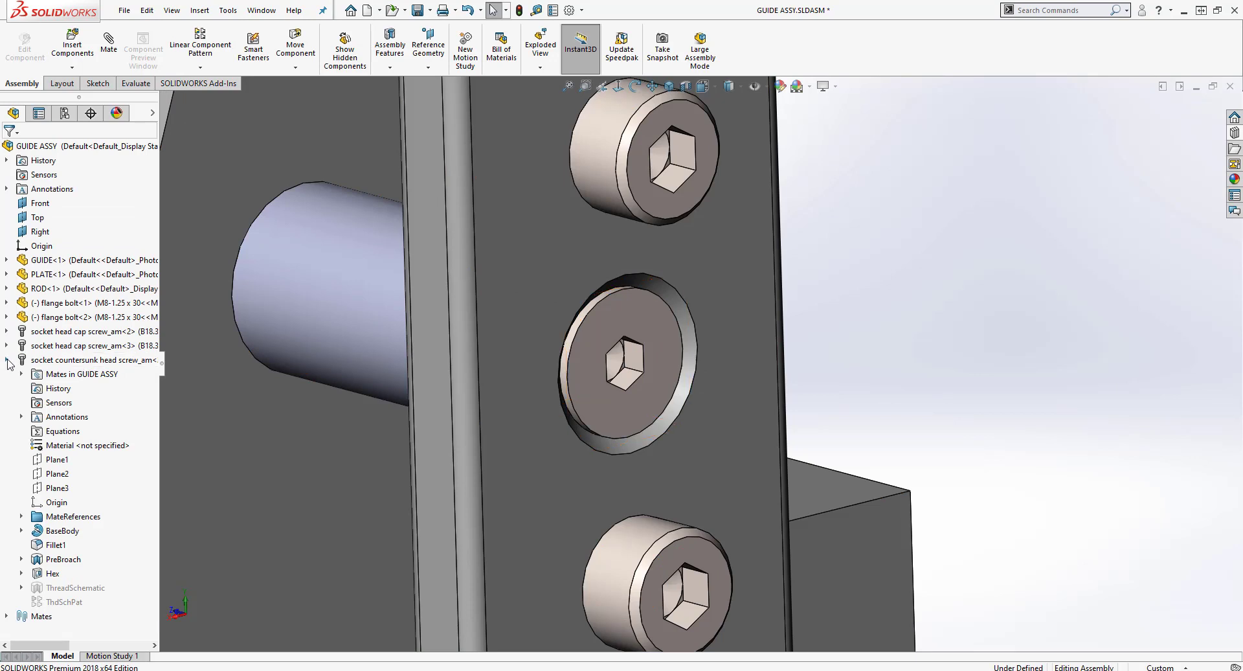
click(6, 360)
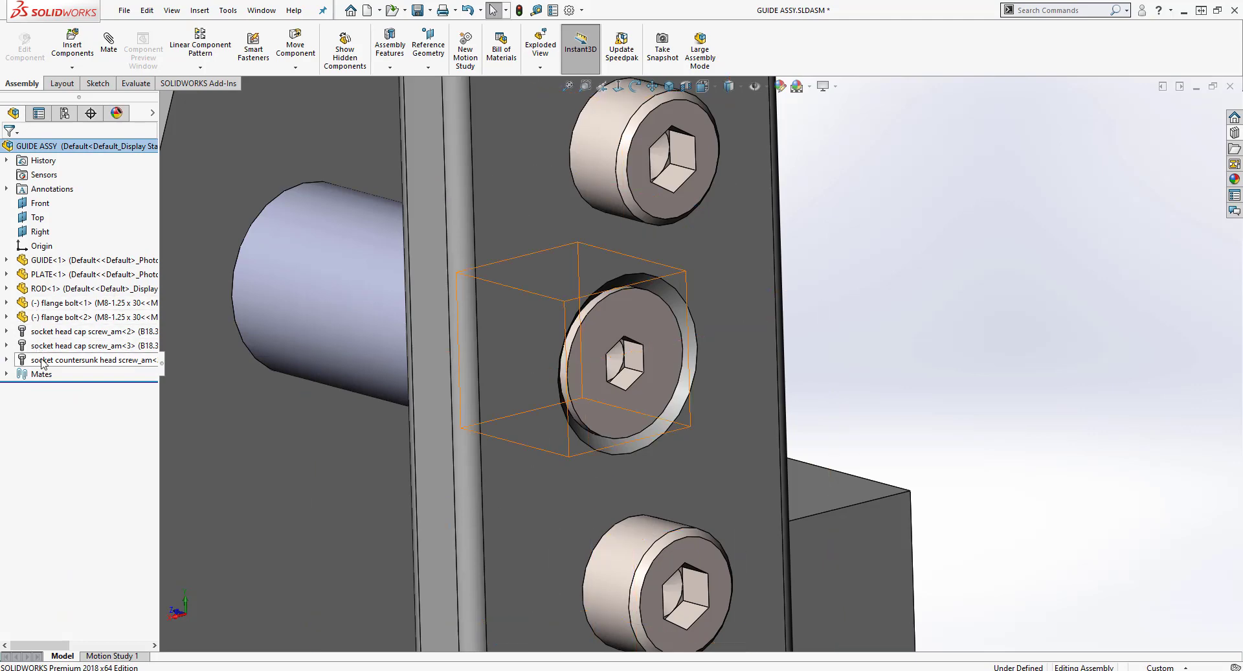
Step: Slide the rod through the guide to check that the plate and its screws move with it
scroll(902, 324, up, 6)
middle_drag(902, 325, 736, 382)
scroll(736, 376, down, 7)
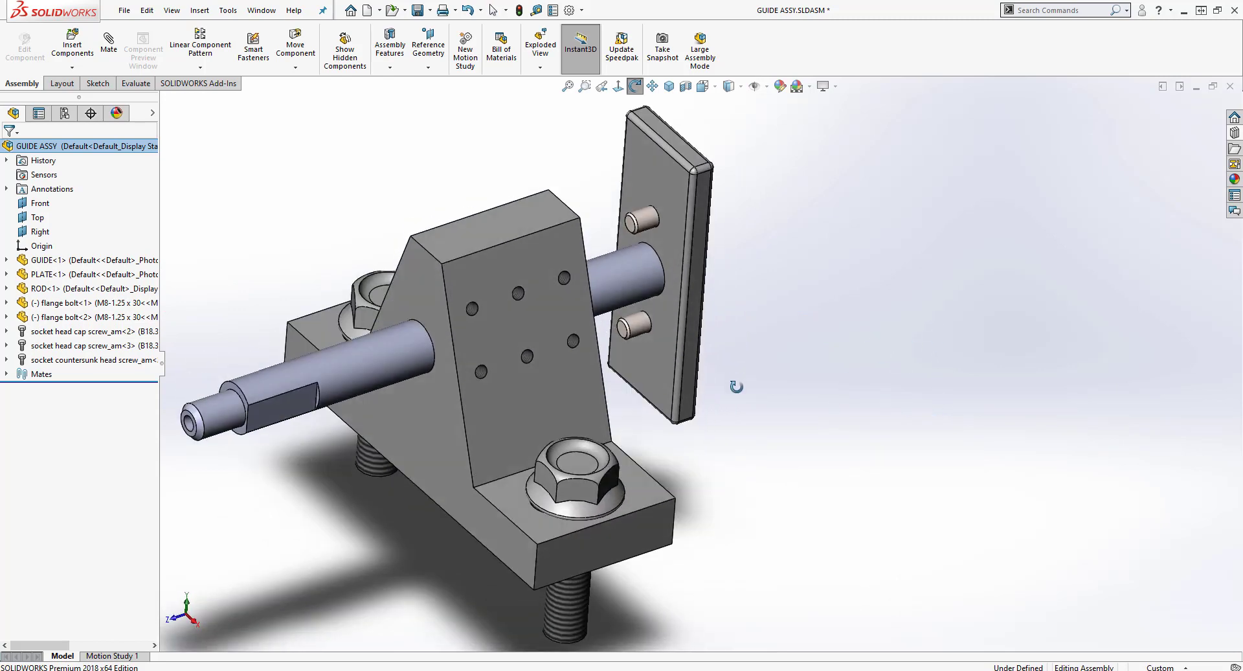
key(Escape)
click(638, 332)
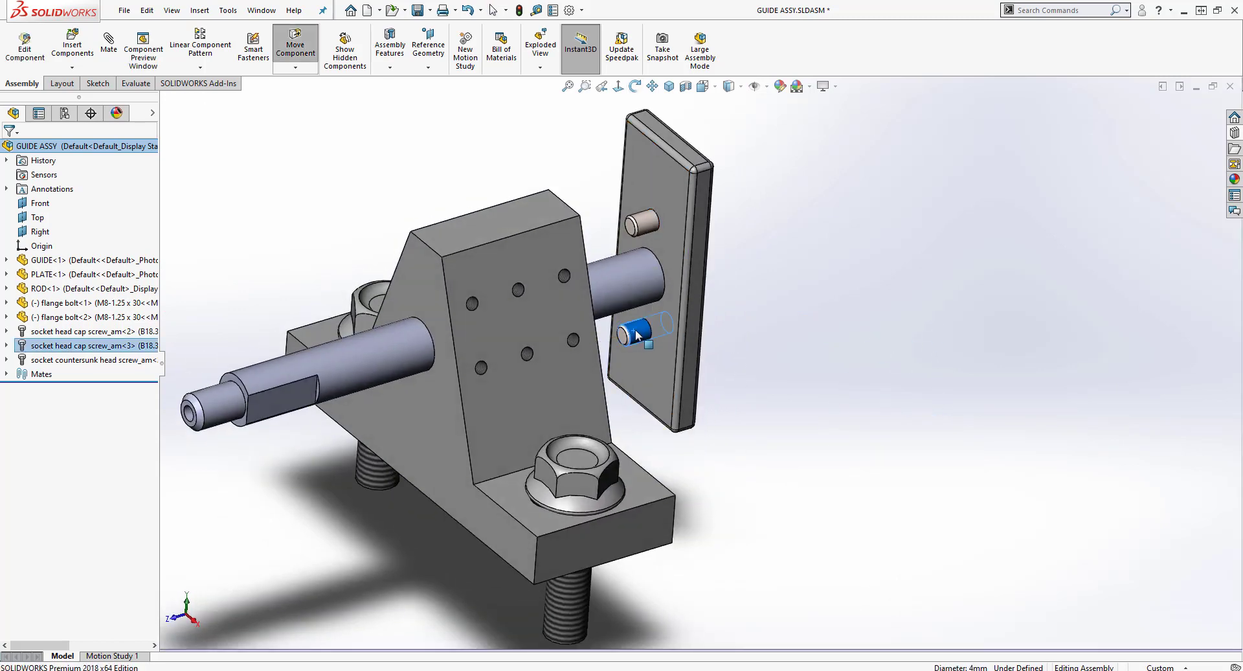
drag(373, 360, 482, 369)
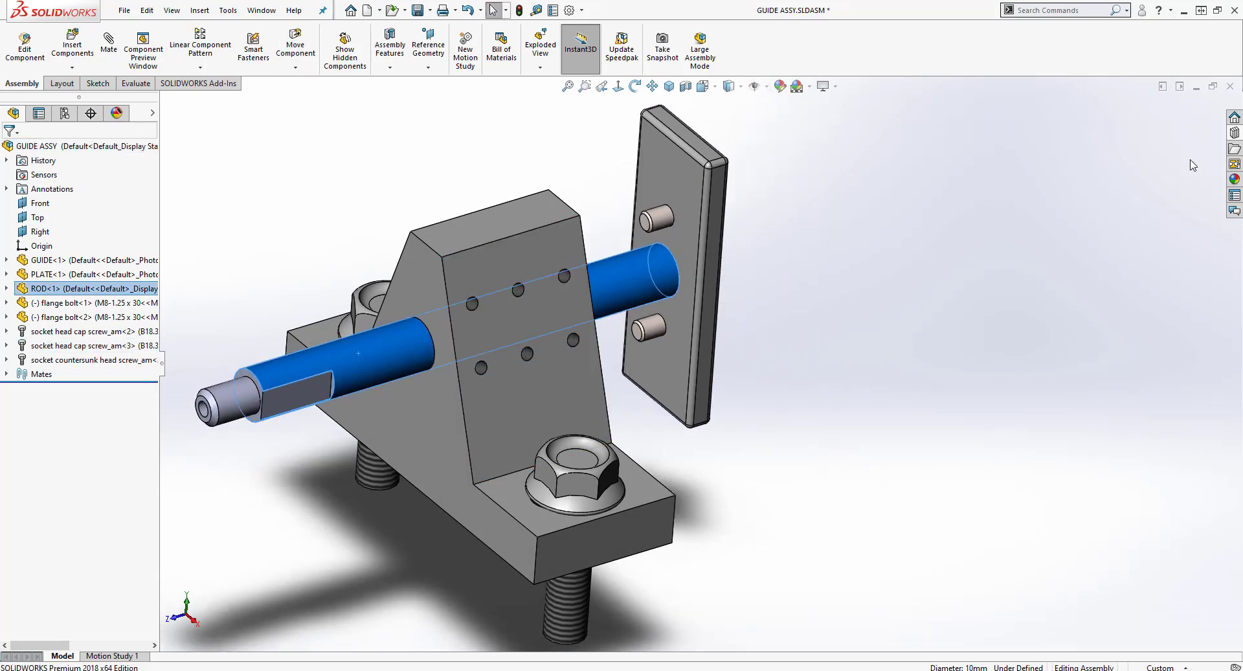
click(1235, 148)
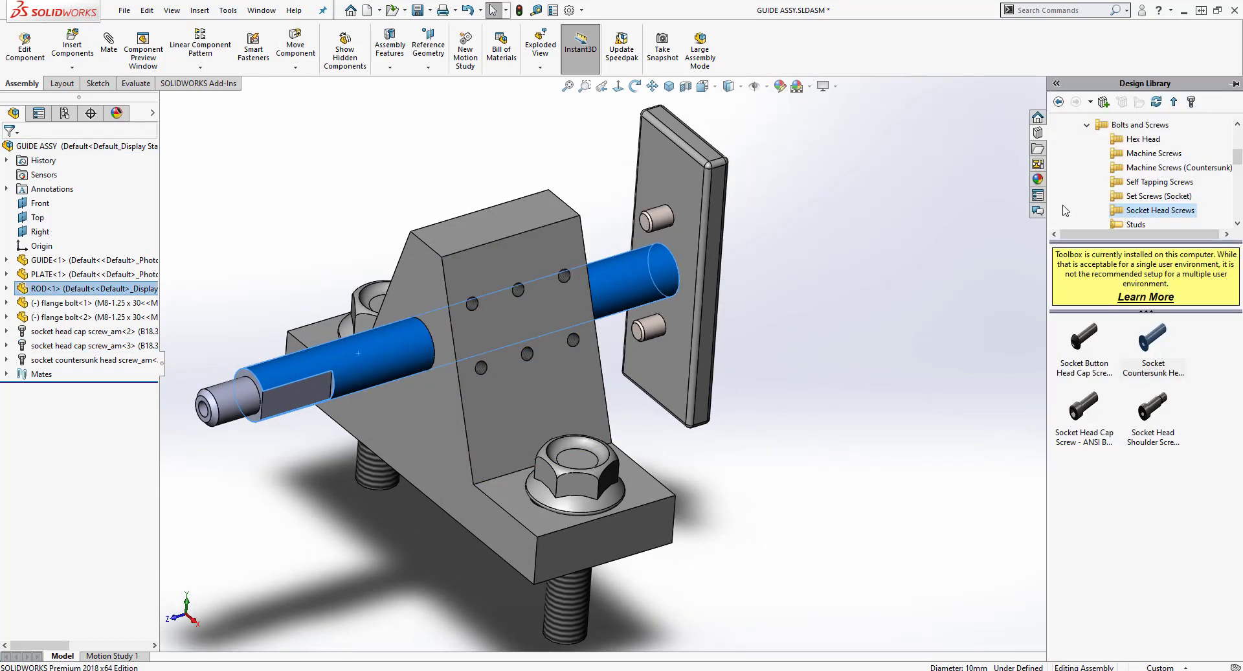
click(1074, 414)
drag(922, 425, 1071, 320)
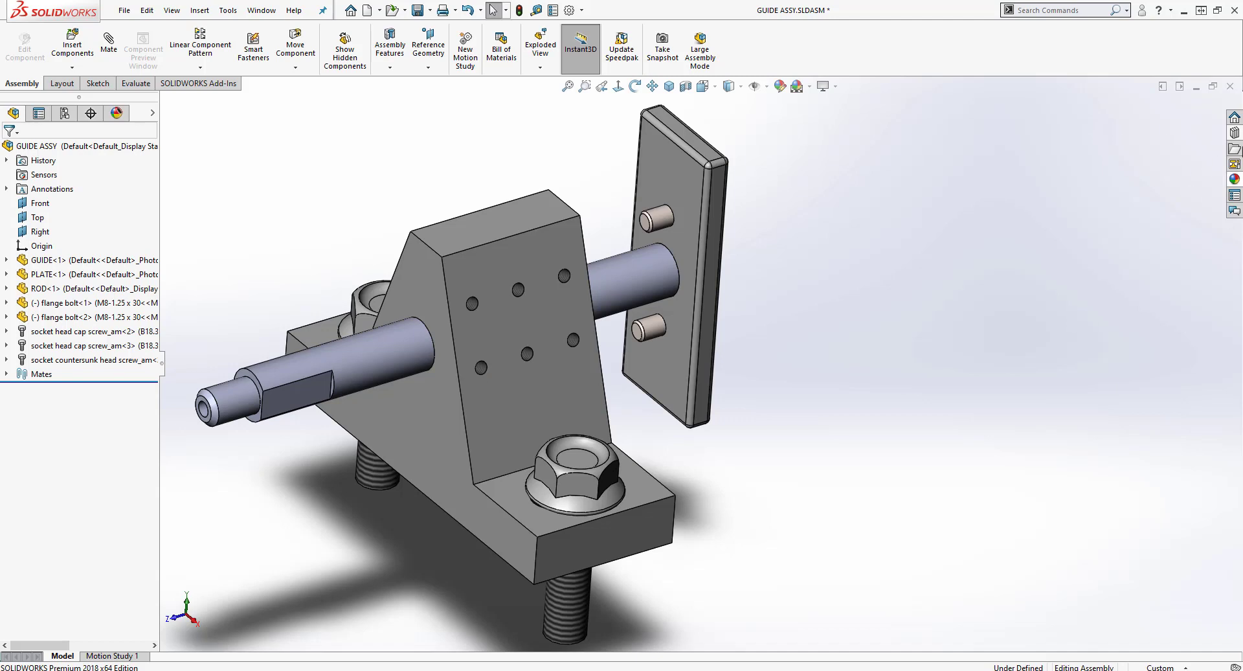
Step: Insert one Toolbox ANSI B18.3.1M socket head cap screw, size M3 and length 6, into the lower-left hole of the guide's six-hole face
click(1235, 148)
click(1082, 408)
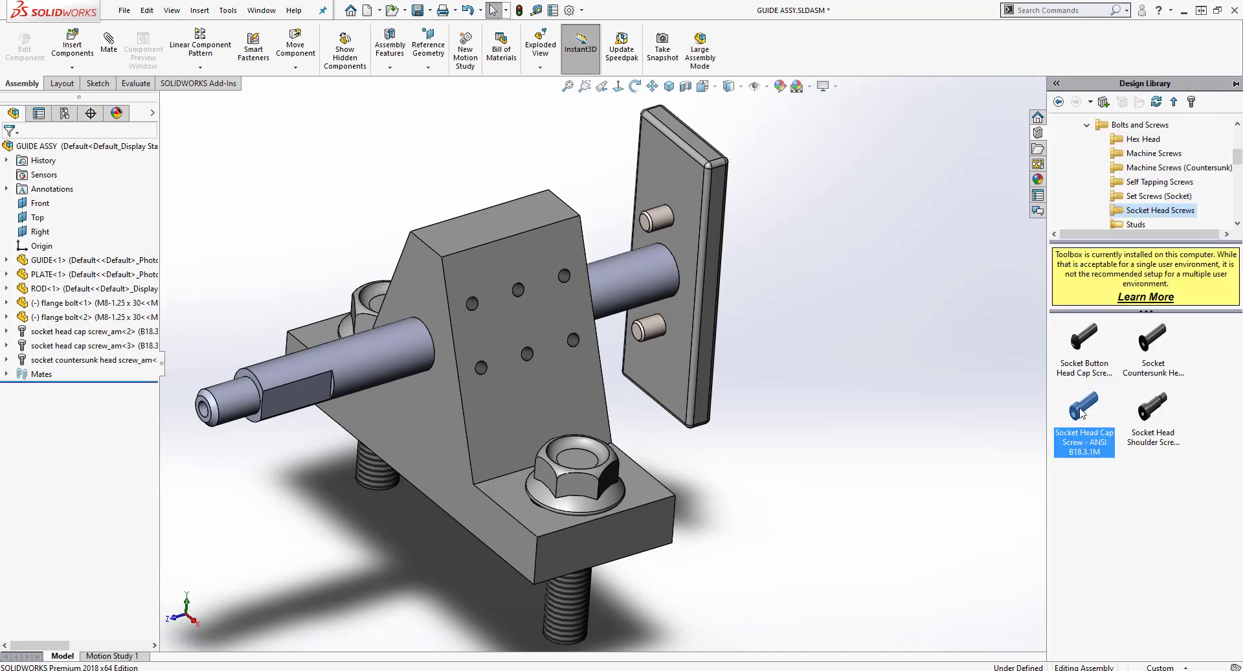
drag(1081, 411, 505, 374)
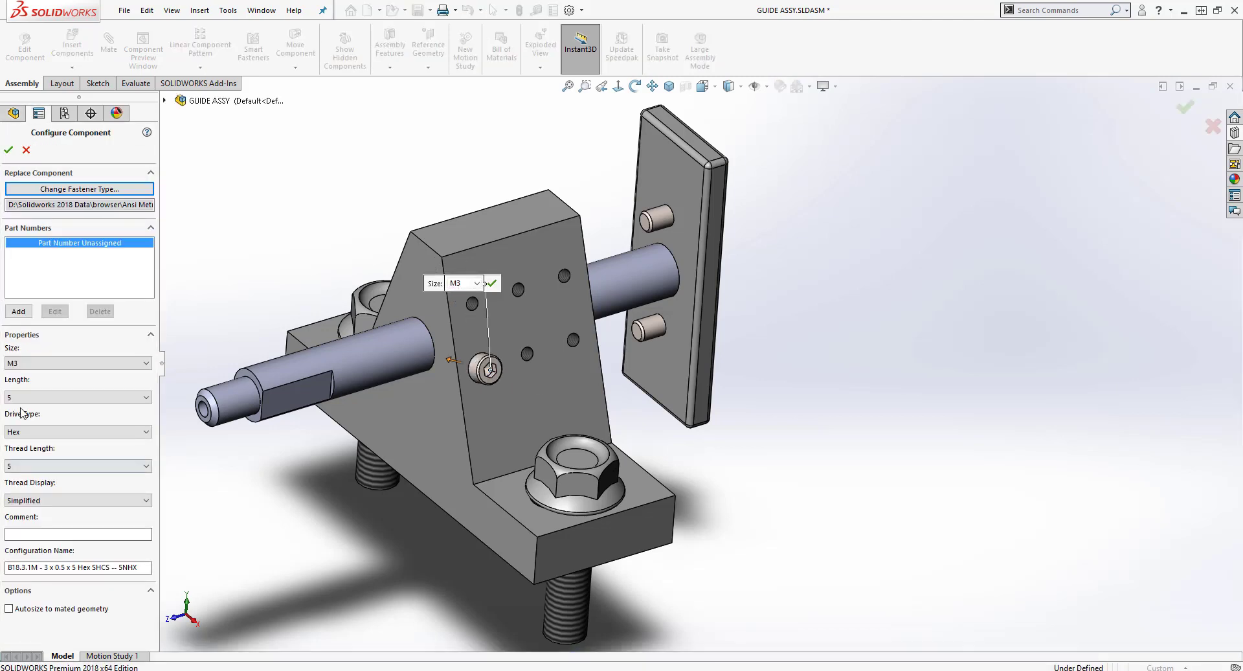
click(39, 397)
click(19, 415)
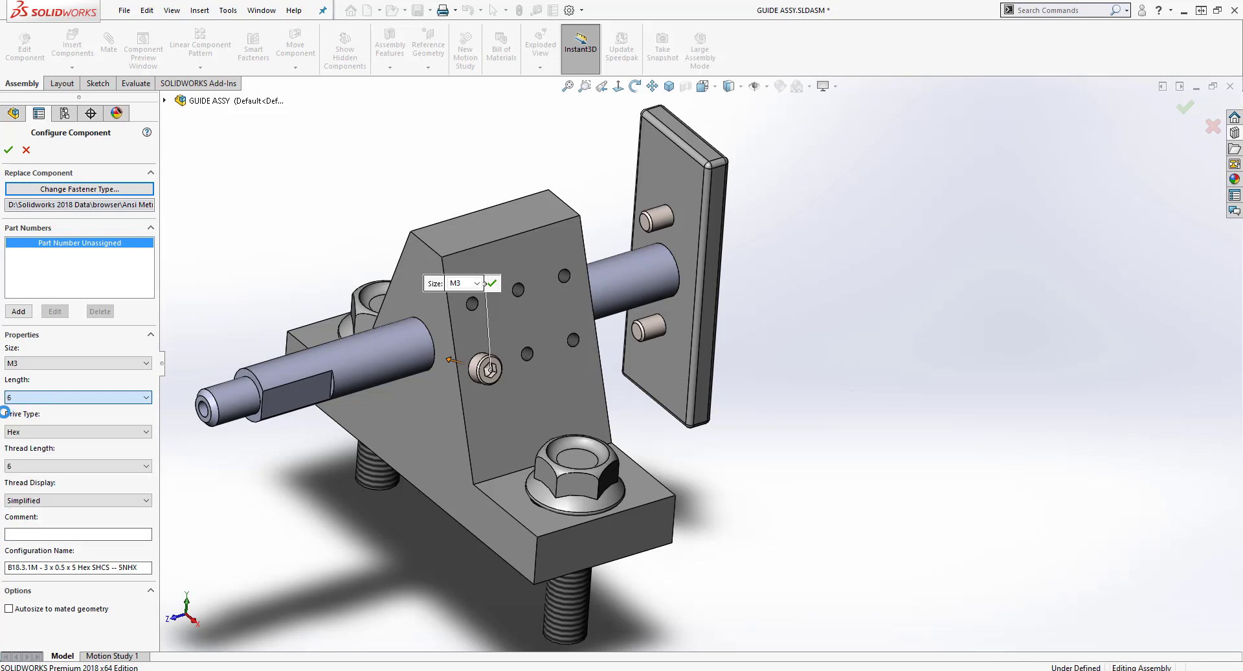
click(8, 150)
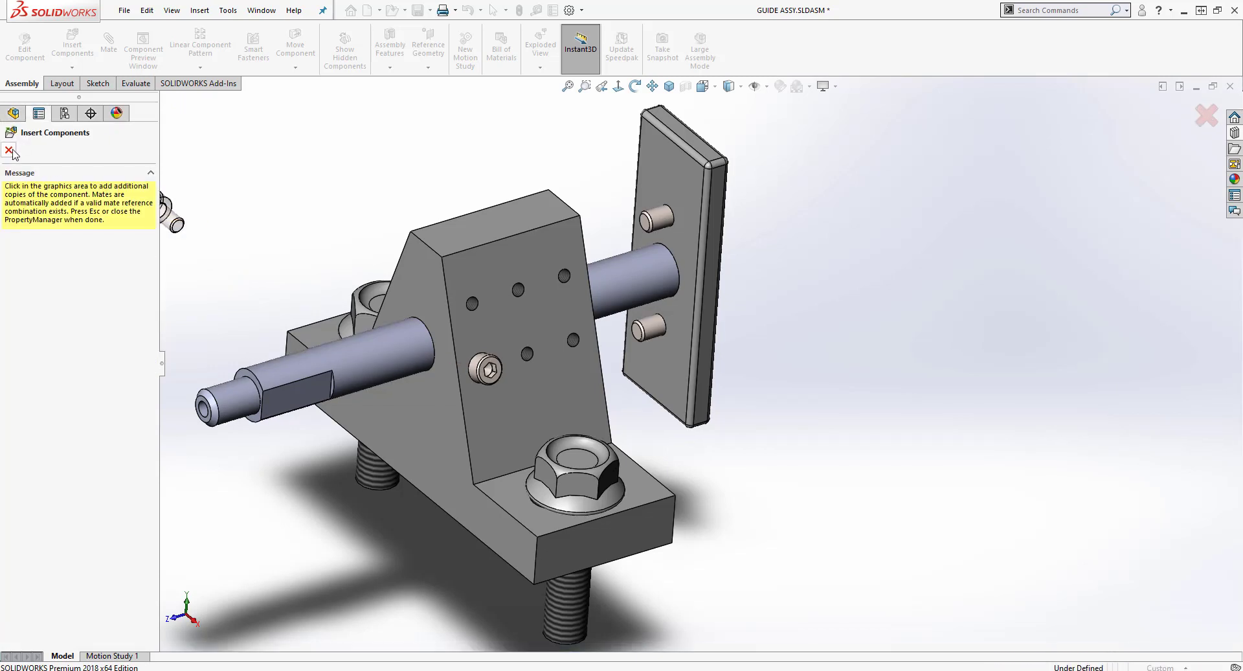
click(10, 151)
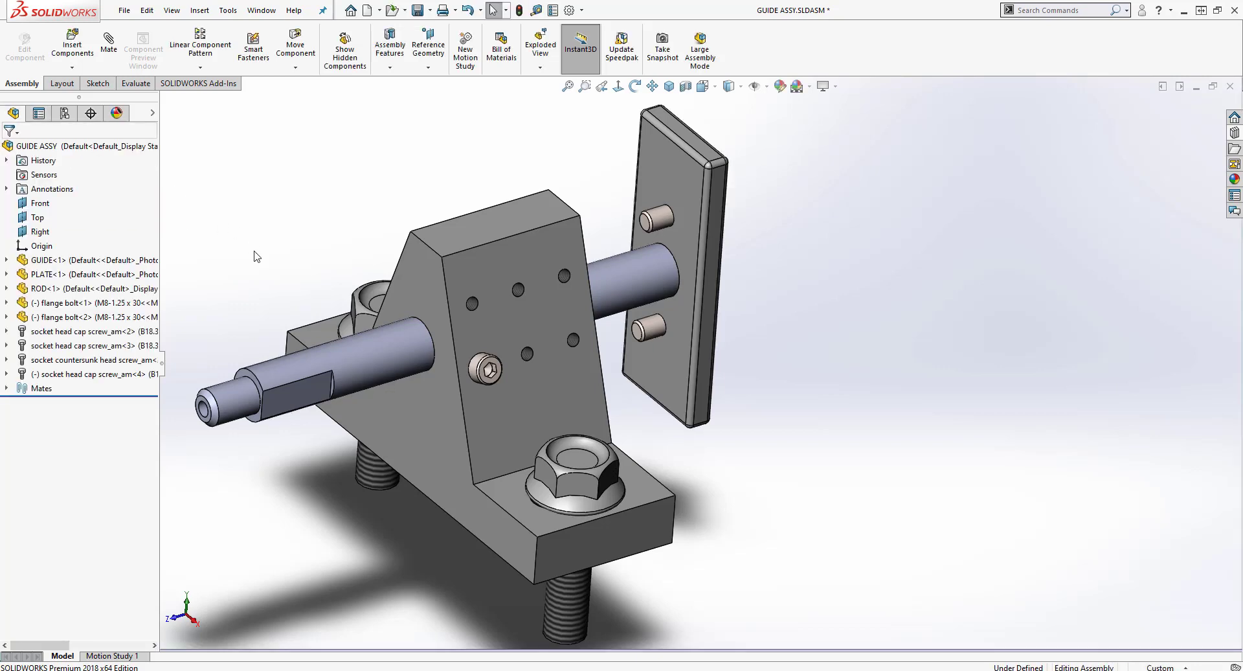
Step: Lock the rotation of the concentric mate between the M3 socket head cap screw and the guide
click(7, 375)
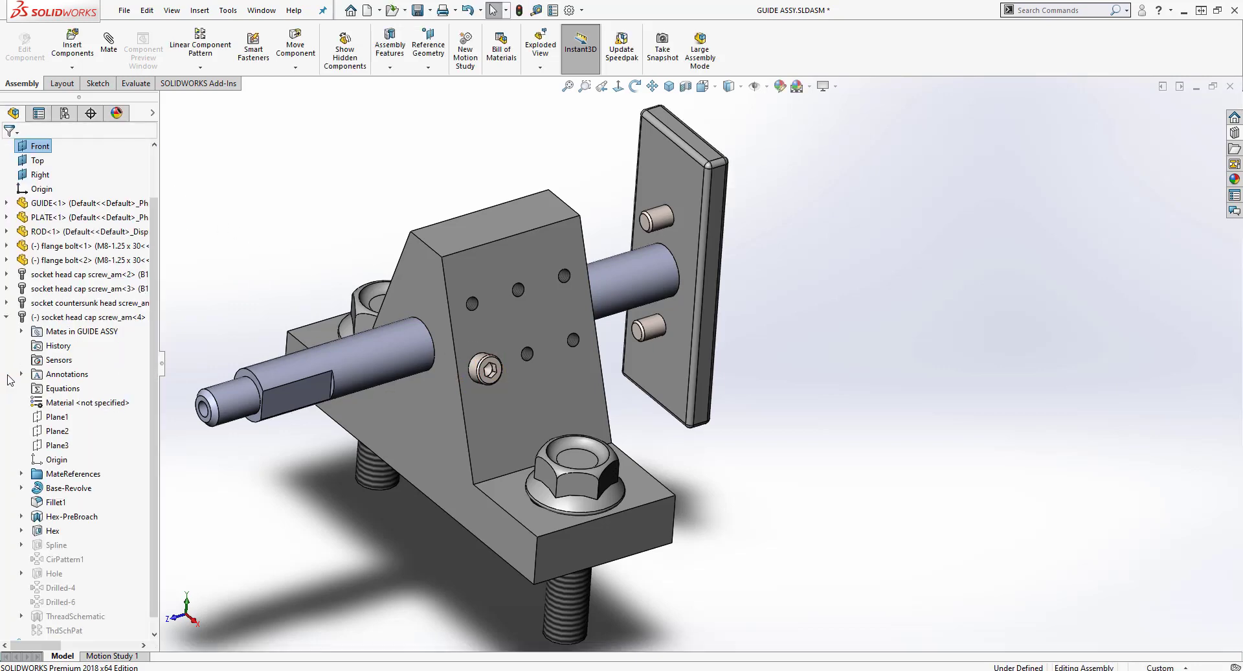
click(21, 331)
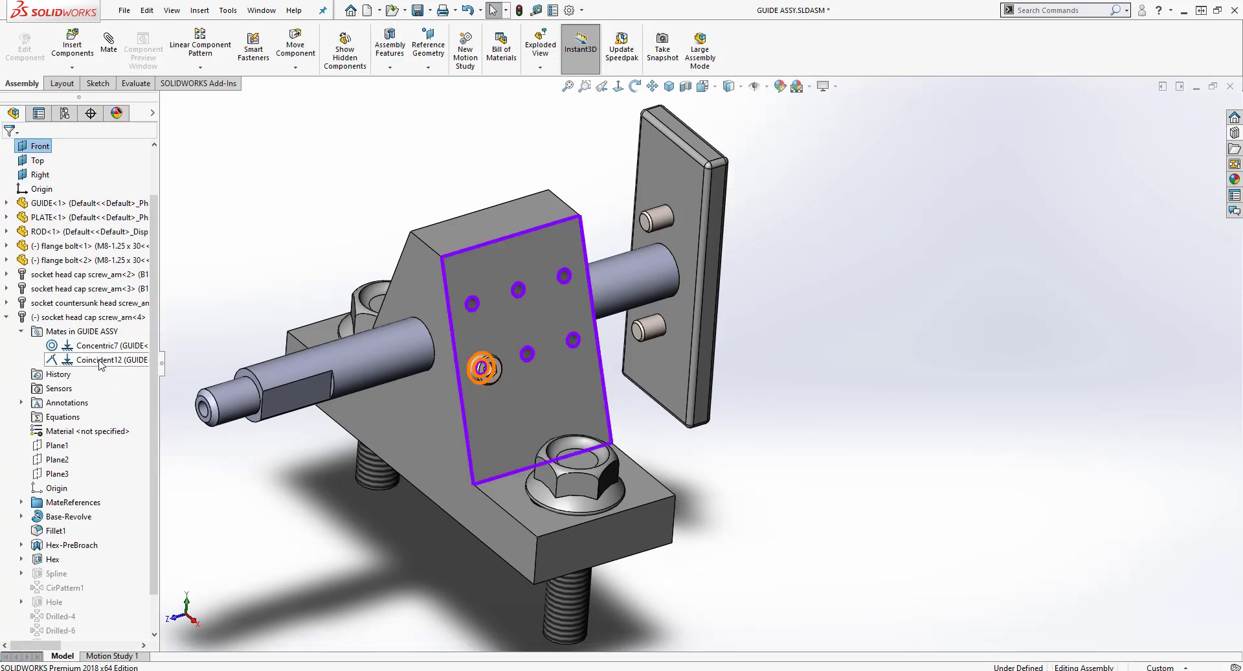
right_click(98, 350)
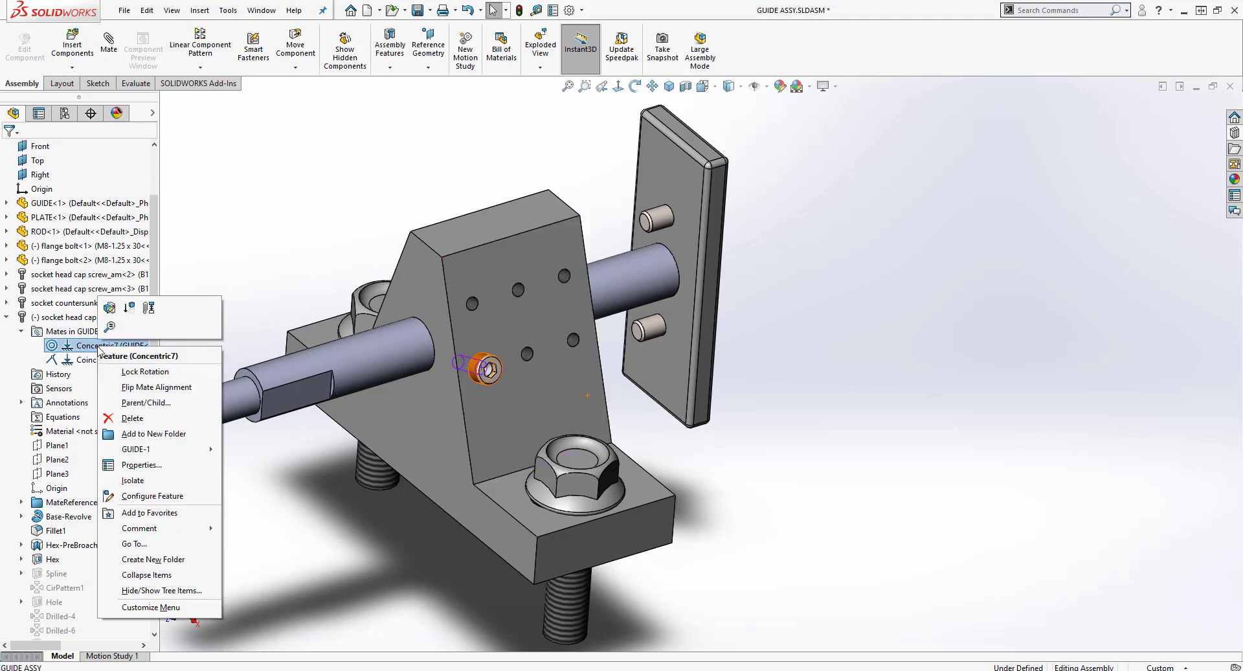
click(141, 372)
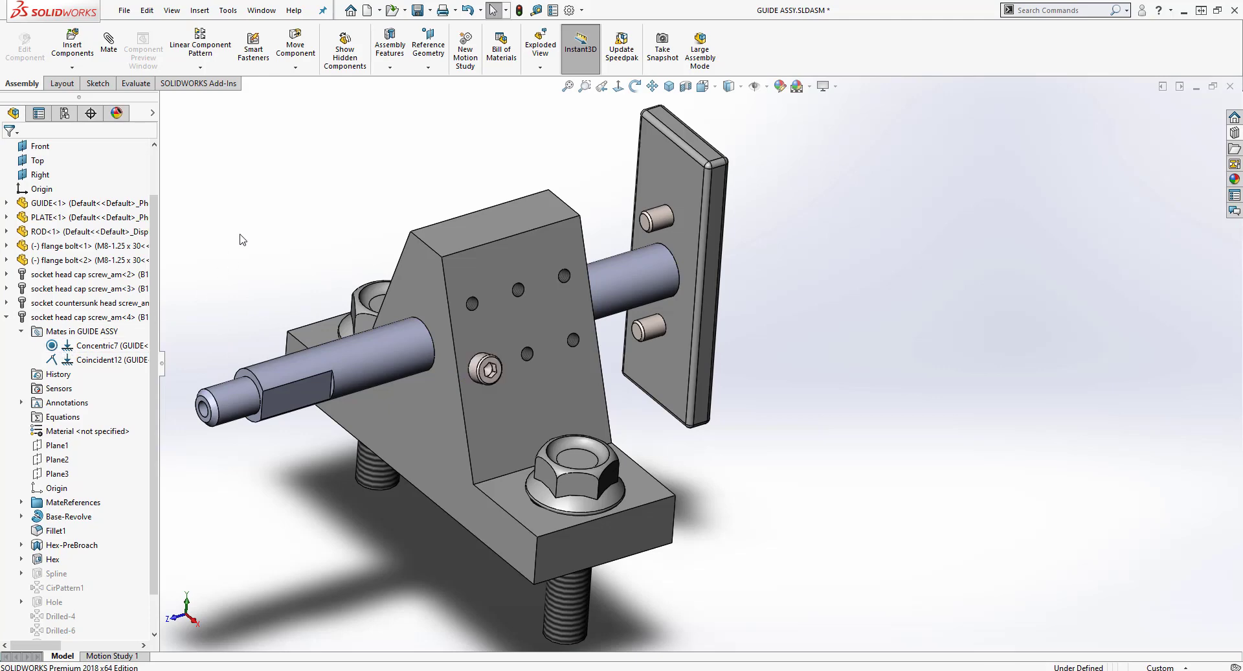
Step: Create a pattern driven component pattern of the M3 screw, using the guide's linear hole pattern LPattern1 as the driving feature
mouse_move(265, 275)
middle_down()
mouse_move(188, 269)
mouse_move(267, 266)
mouse_move(247, 266)
middle_up()
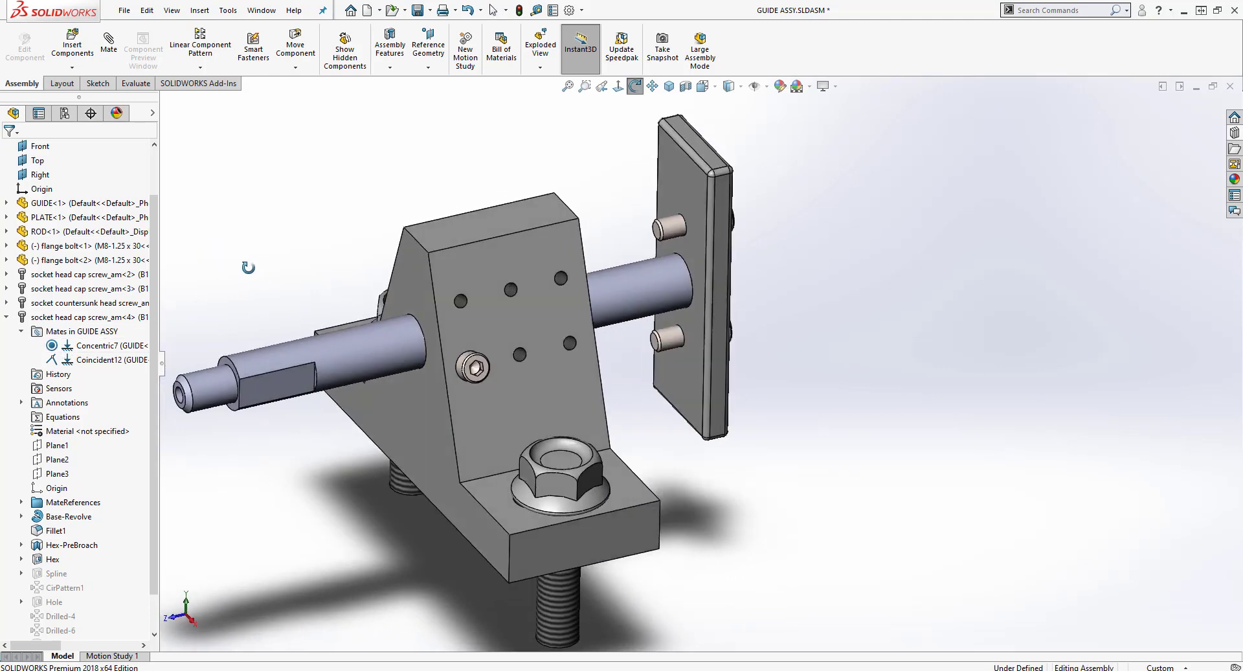
click(473, 368)
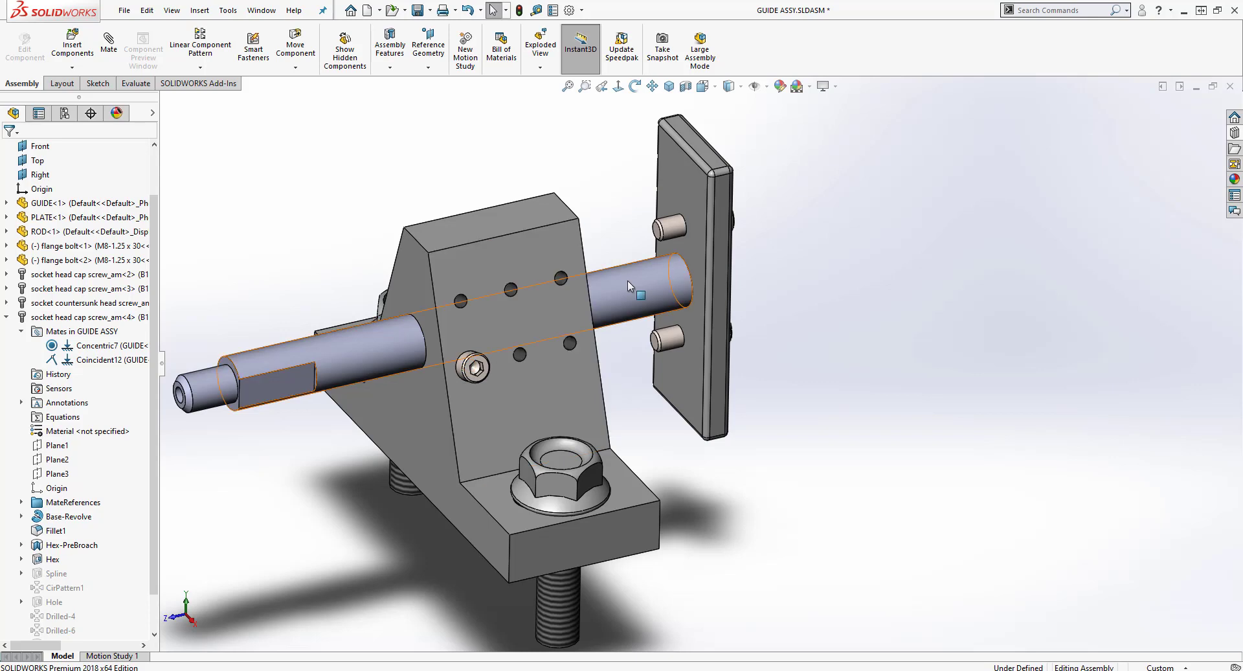
click(55, 319)
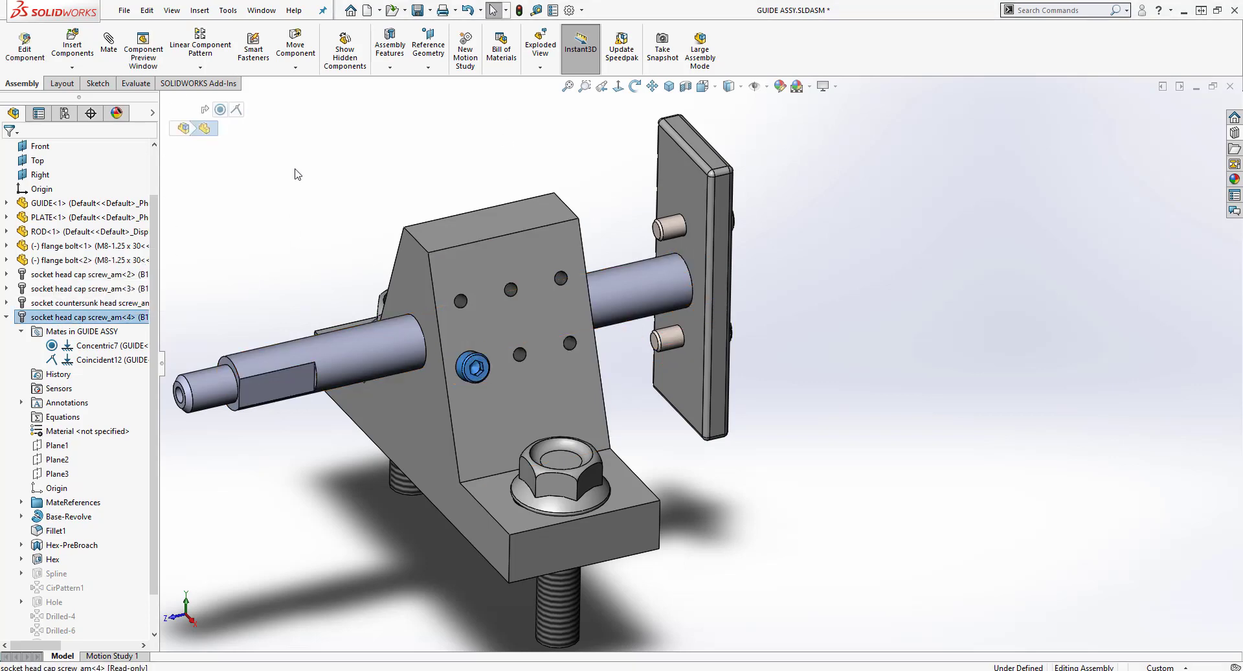
click(200, 68)
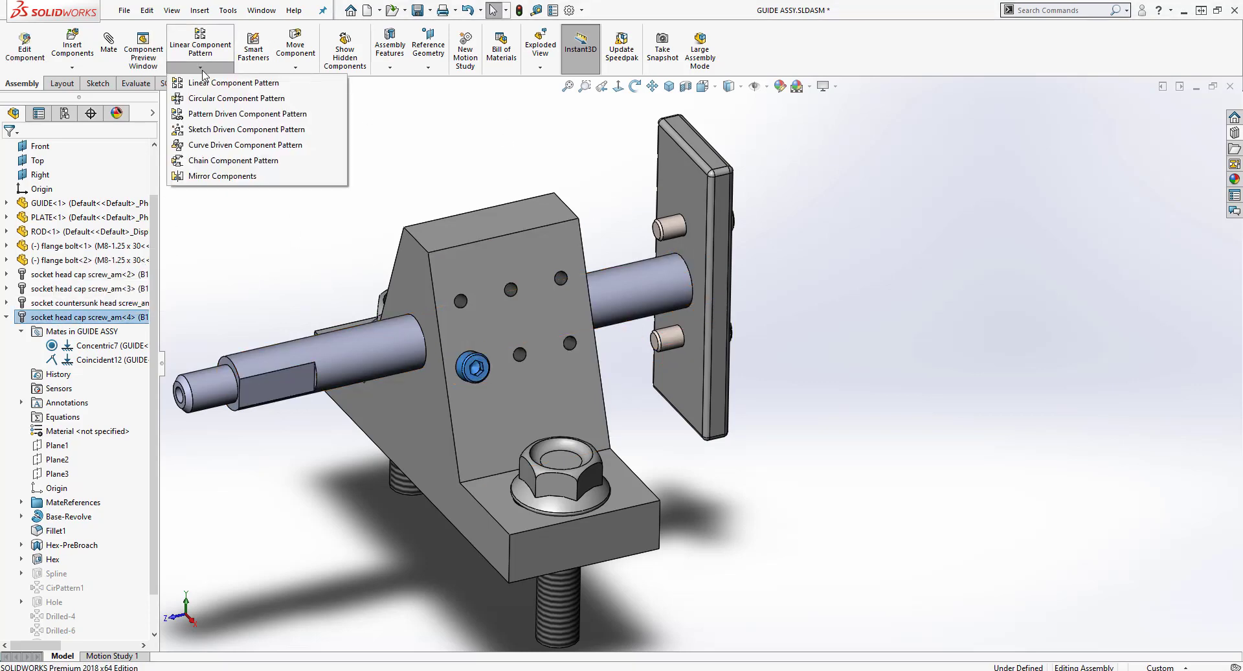
click(233, 116)
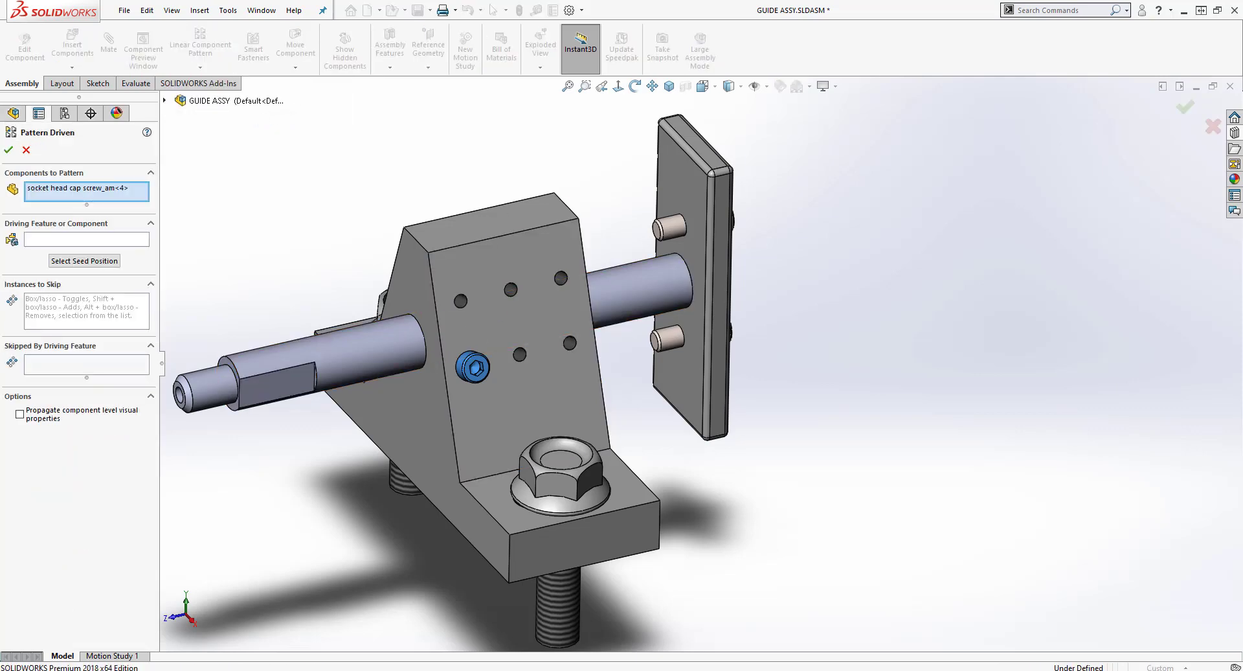
click(43, 240)
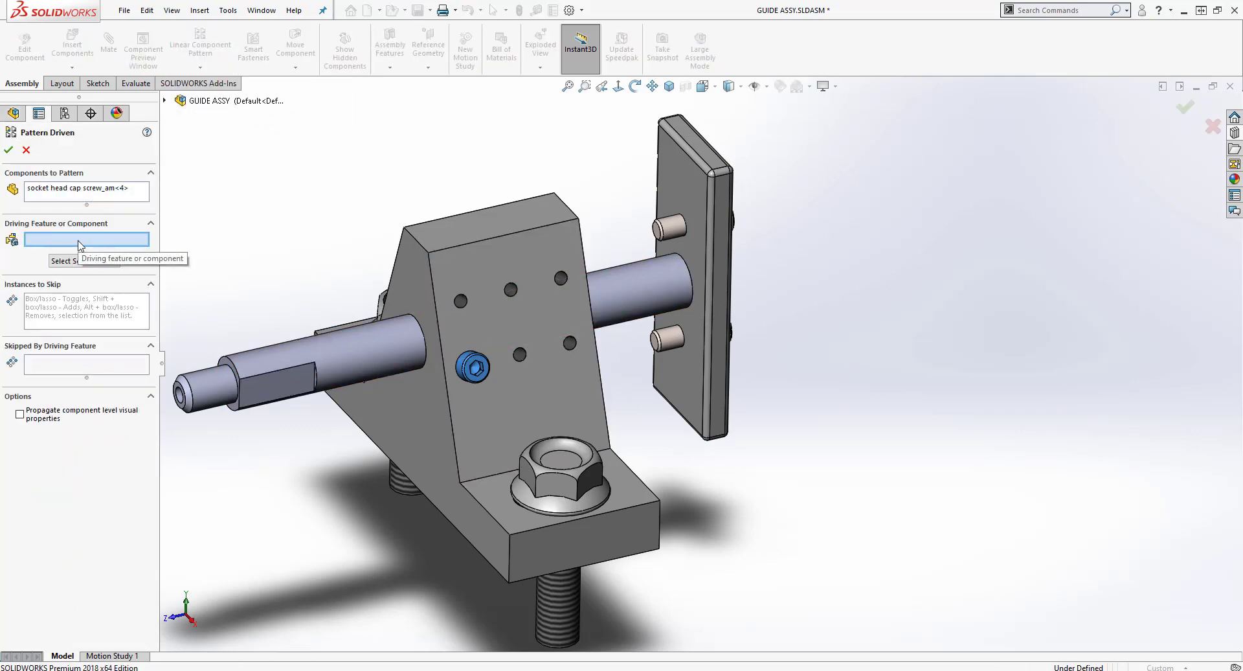
click(457, 299)
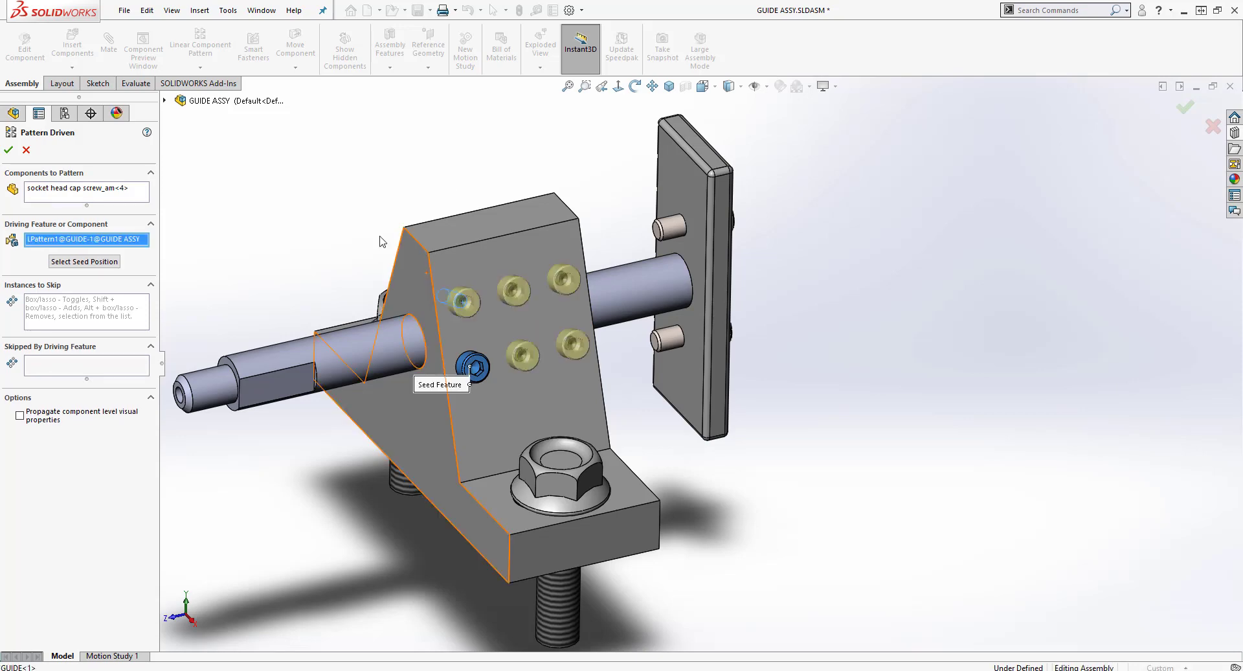
click(9, 150)
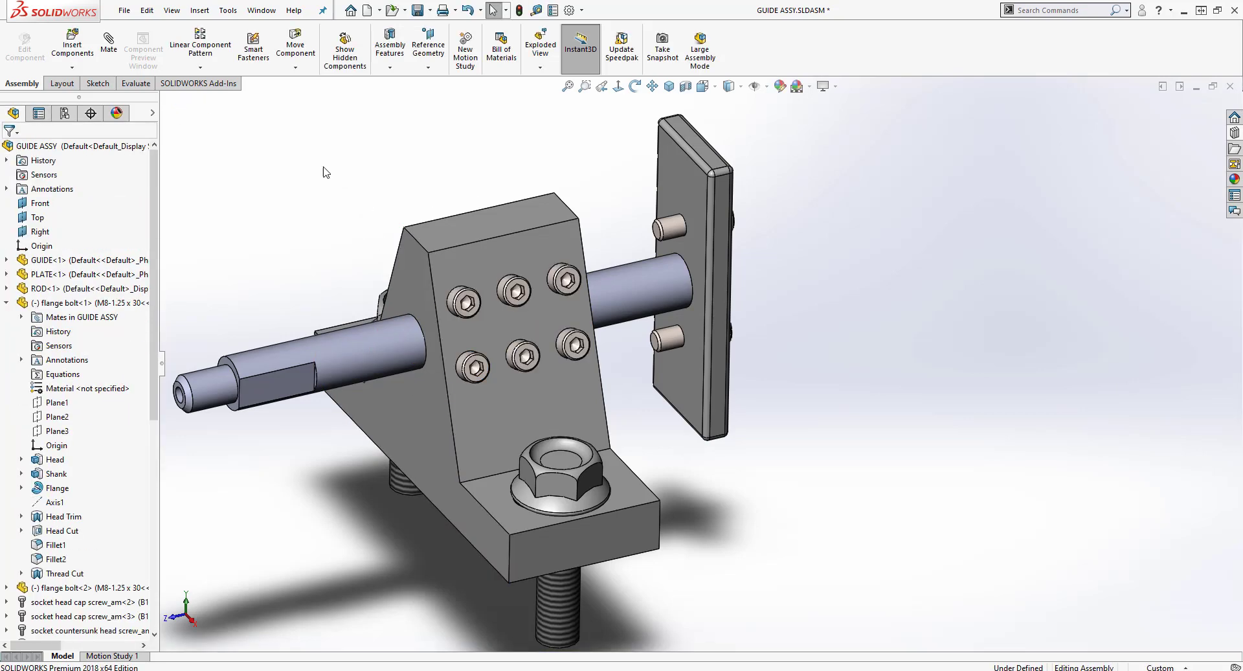
Step: Fit the whole guide assembly in view and save it
middle_drag(326, 172, 375, 273)
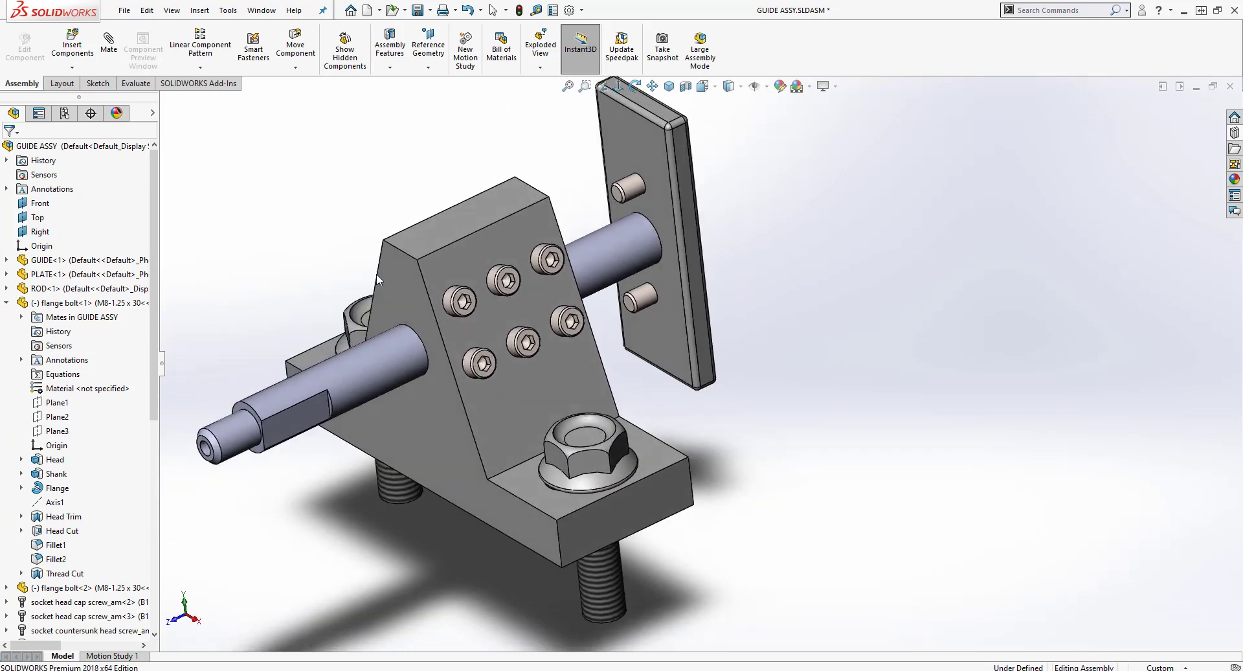
click(568, 86)
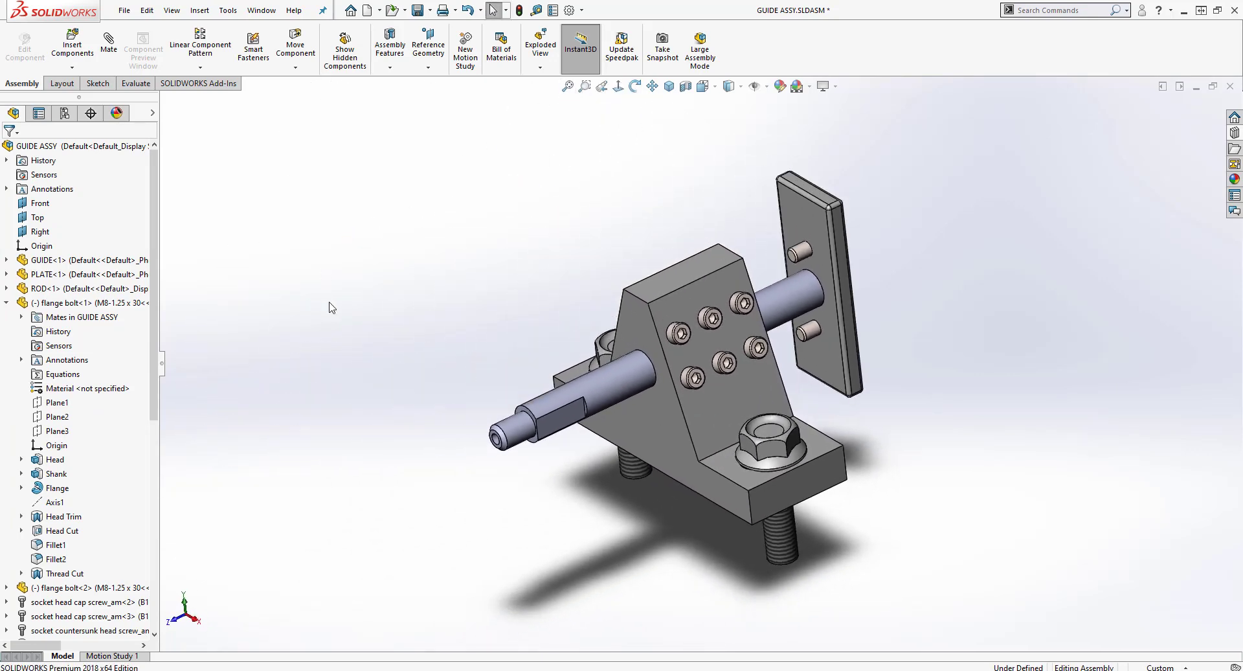
click(417, 9)
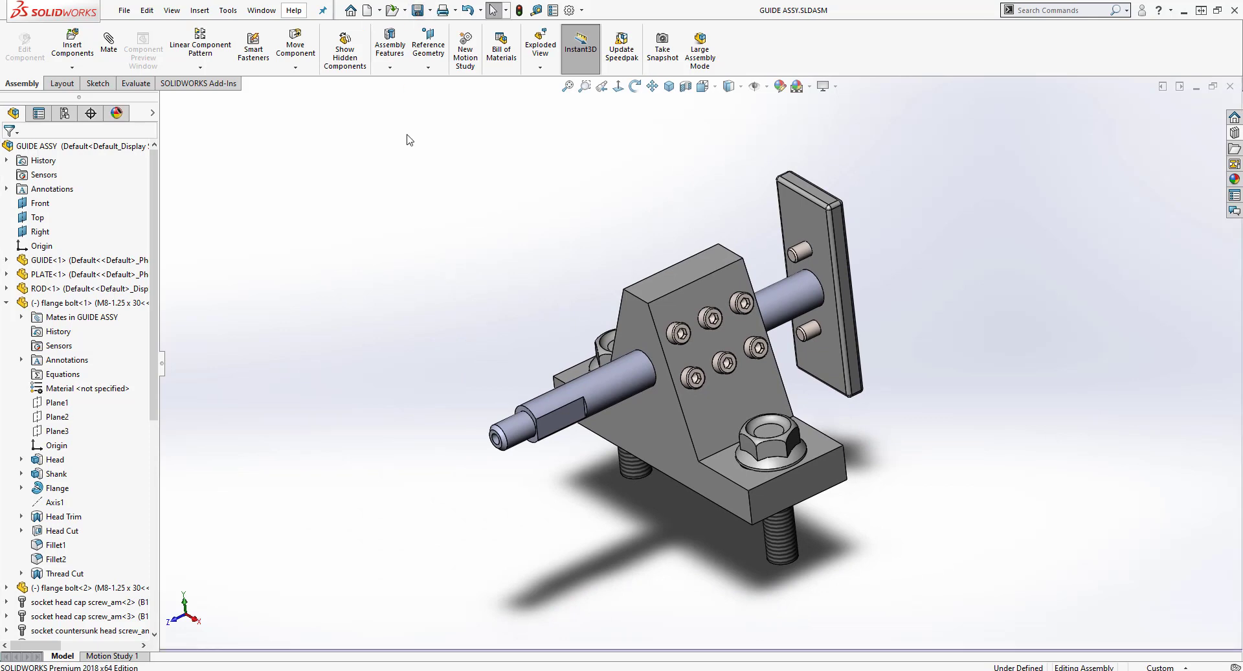